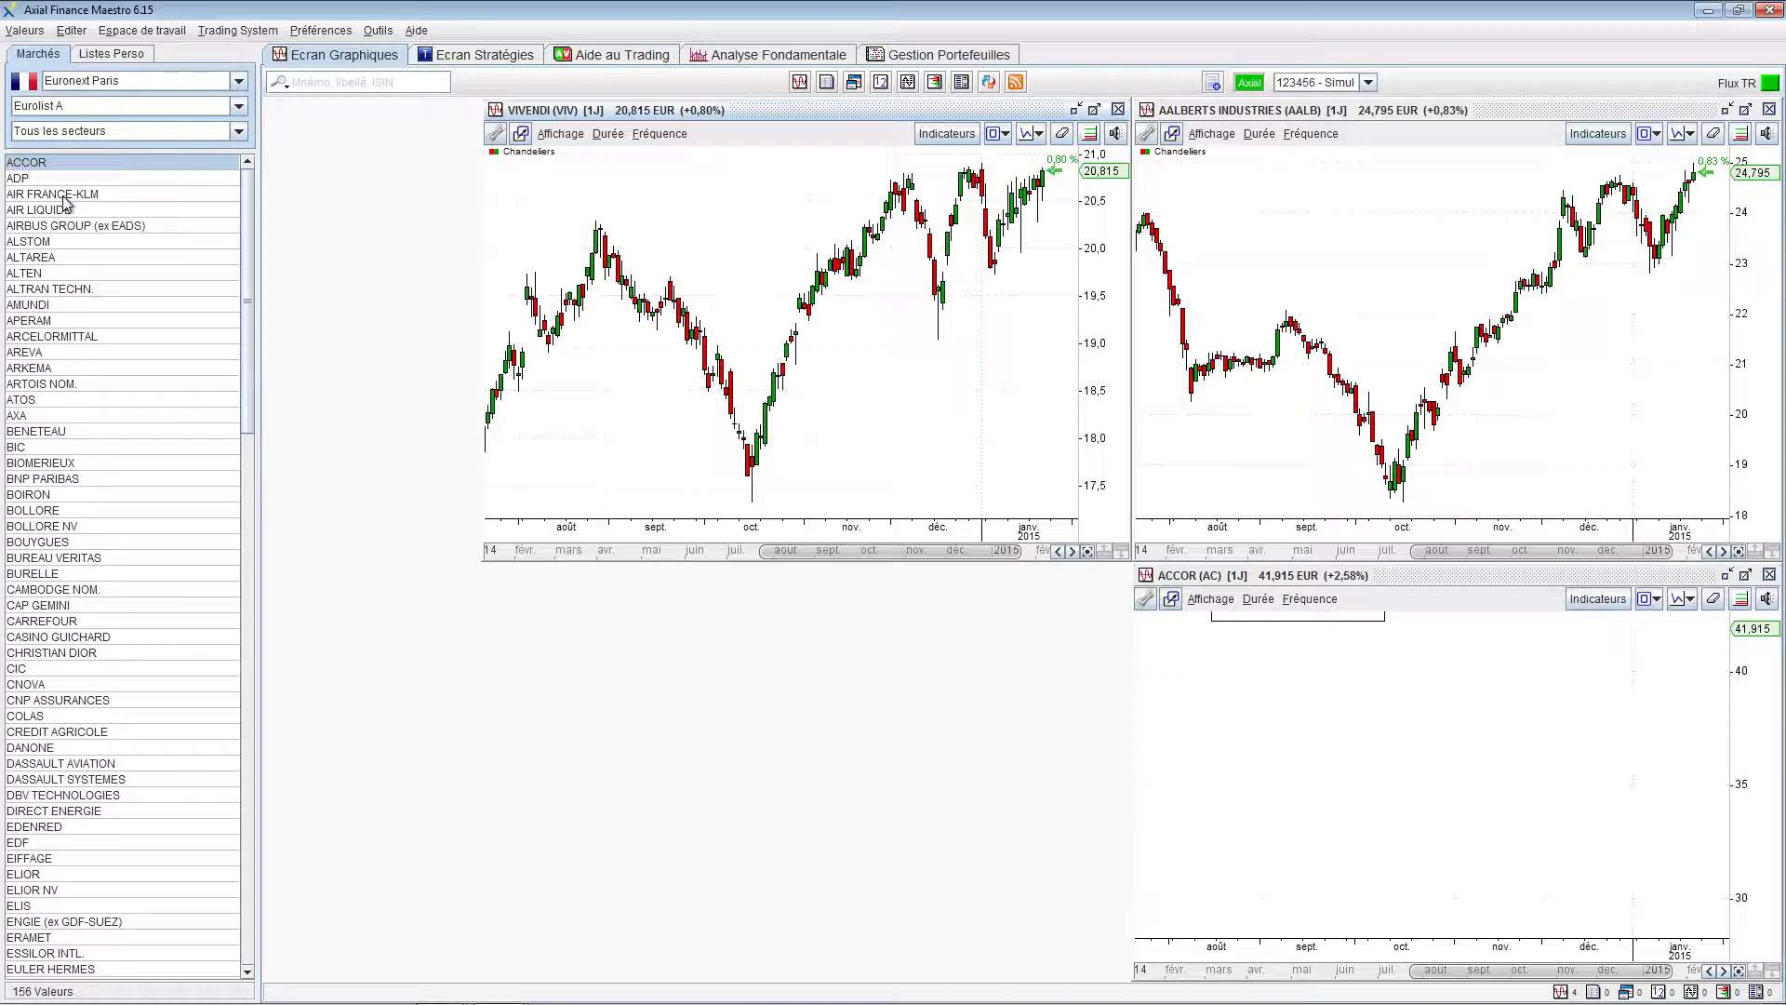
Select AIR FRANCE-KLM instead of ACCOR in the Euronext Paris Marchés list
click(65, 195)
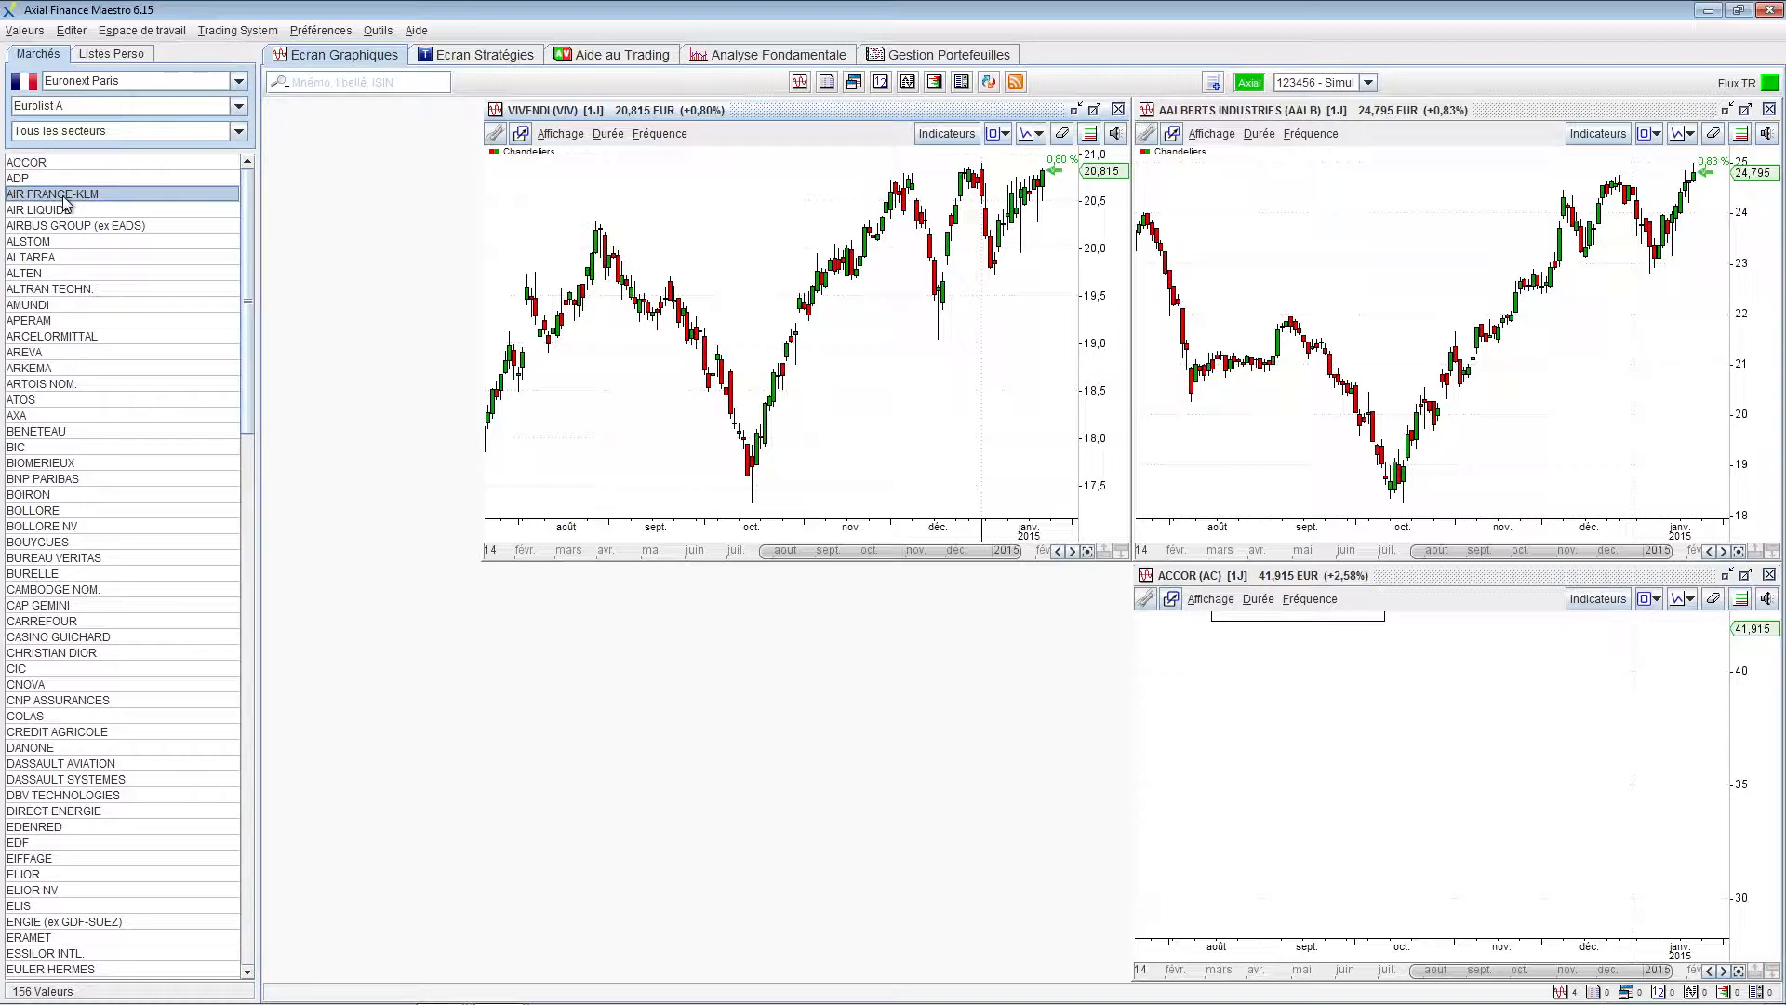
Show AIR FRANCE-KLM in the upper-right chart and switch the Vivendi chart to L'OREAL
drag(65, 201, 1314, 250)
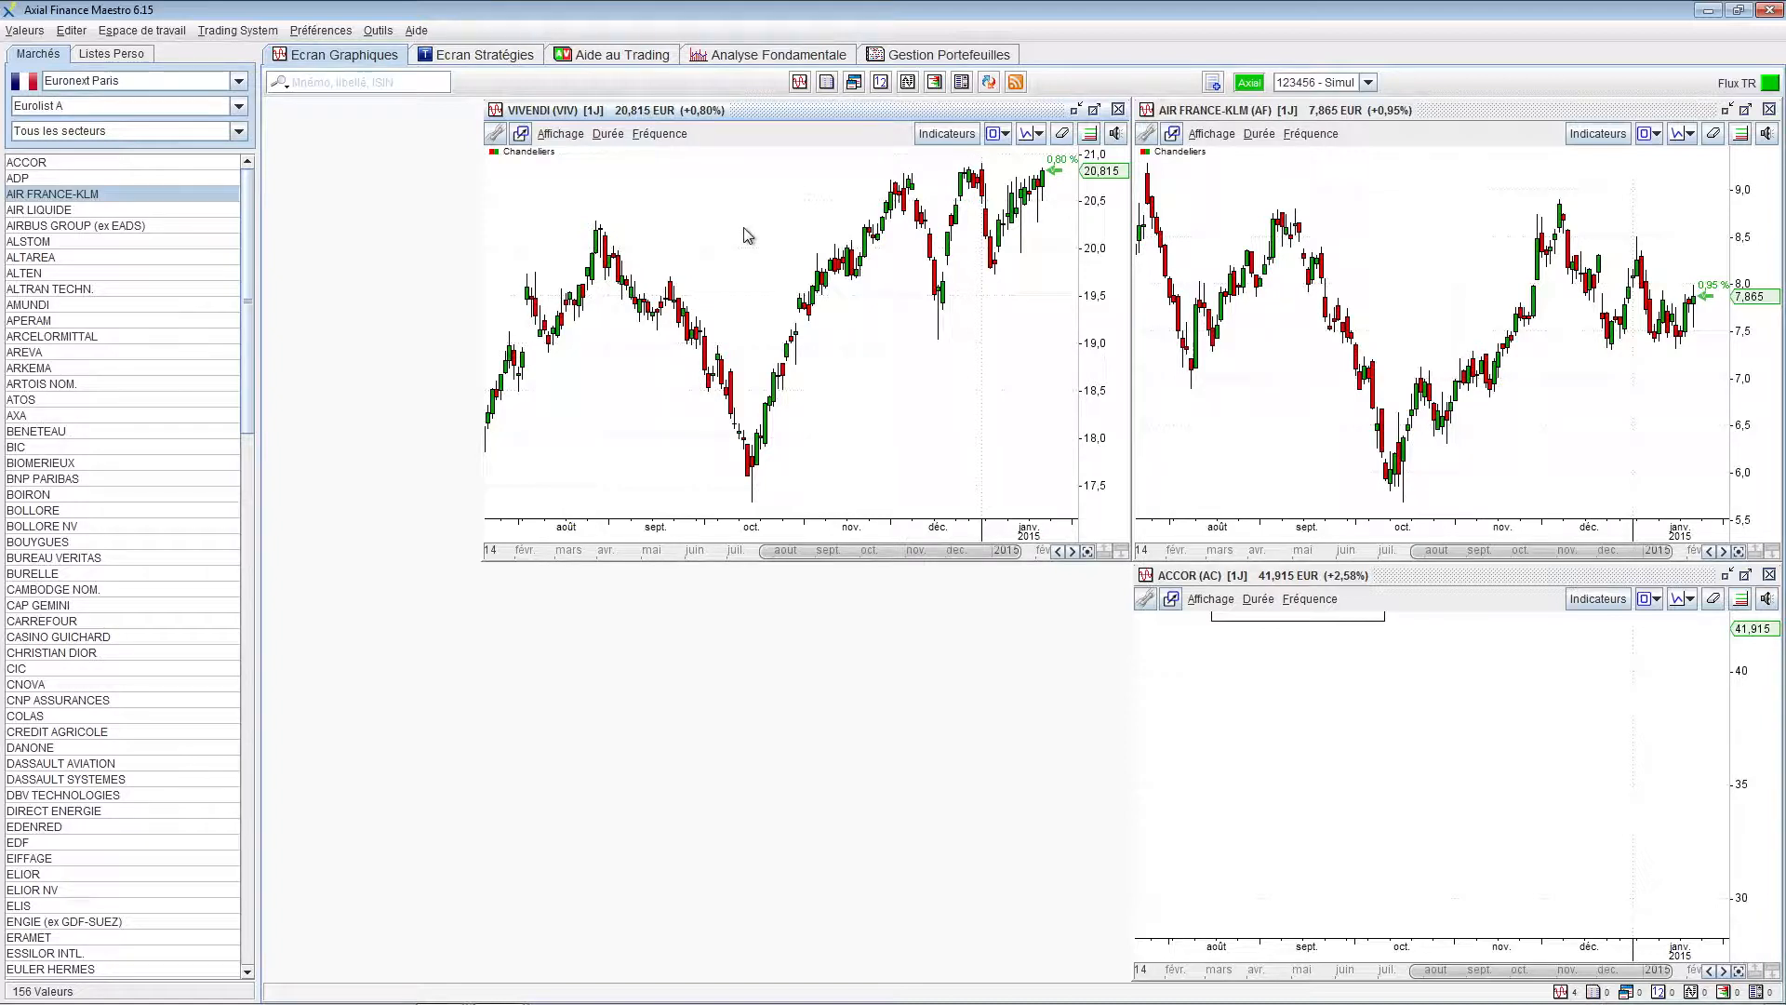
text(or)
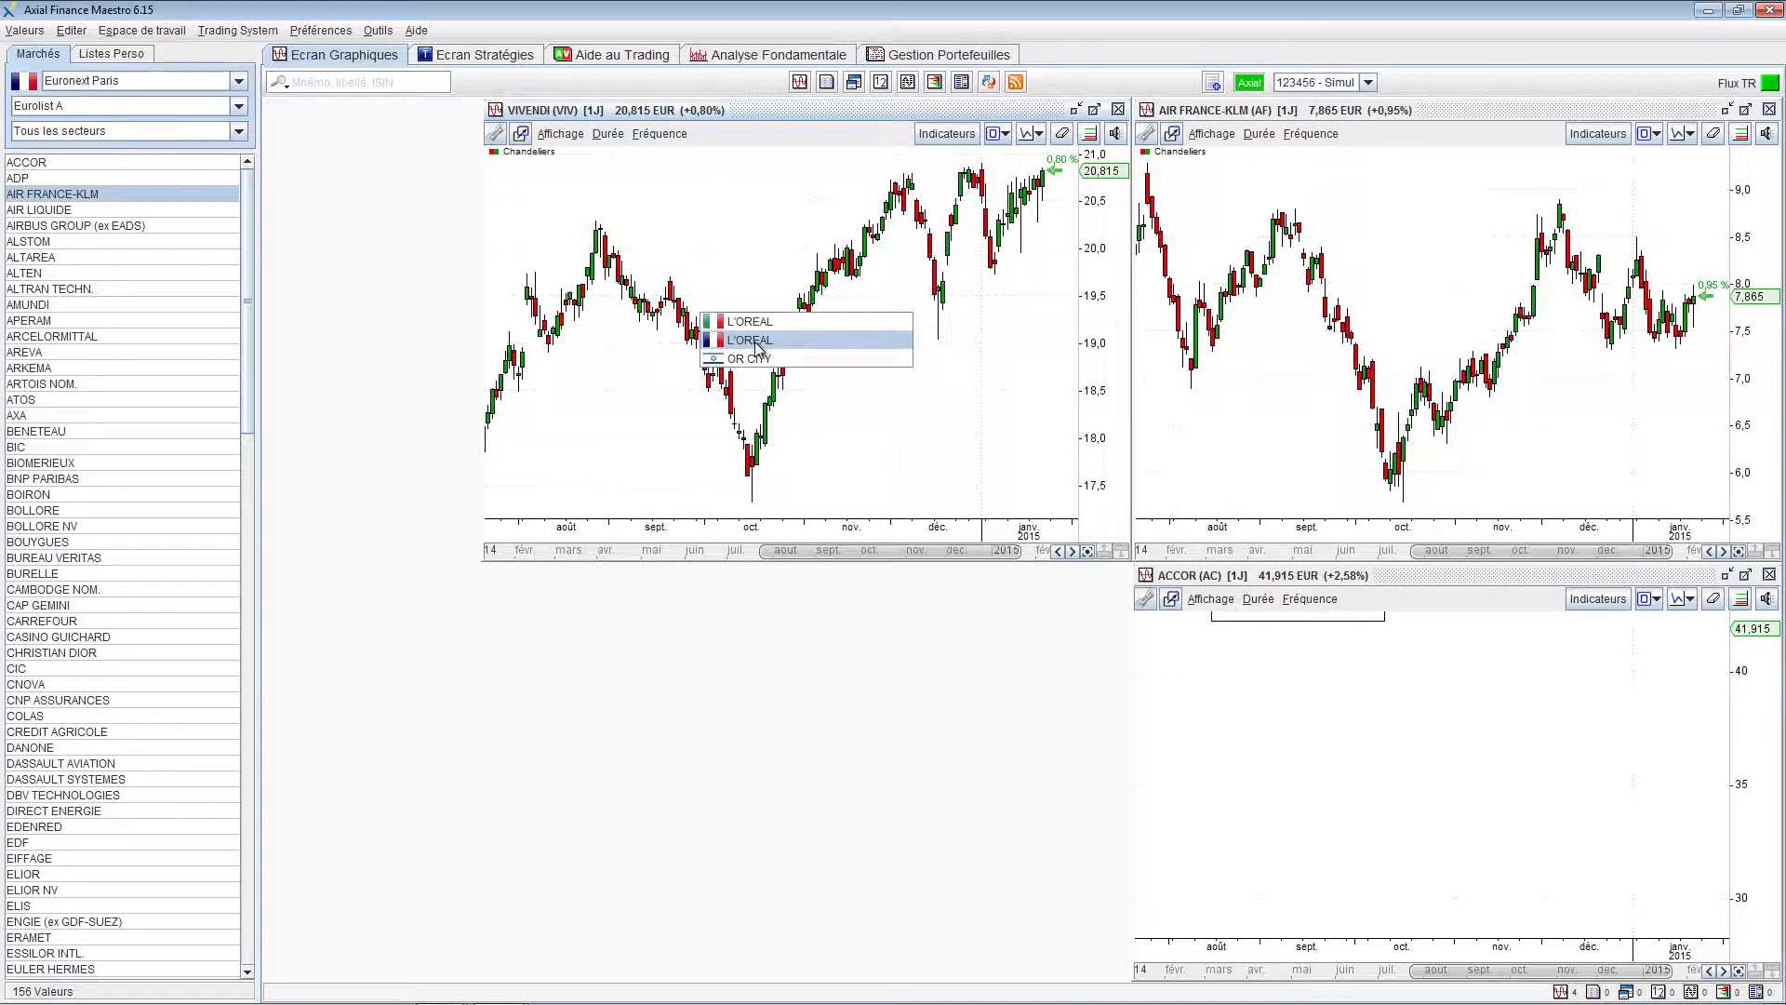
click(754, 340)
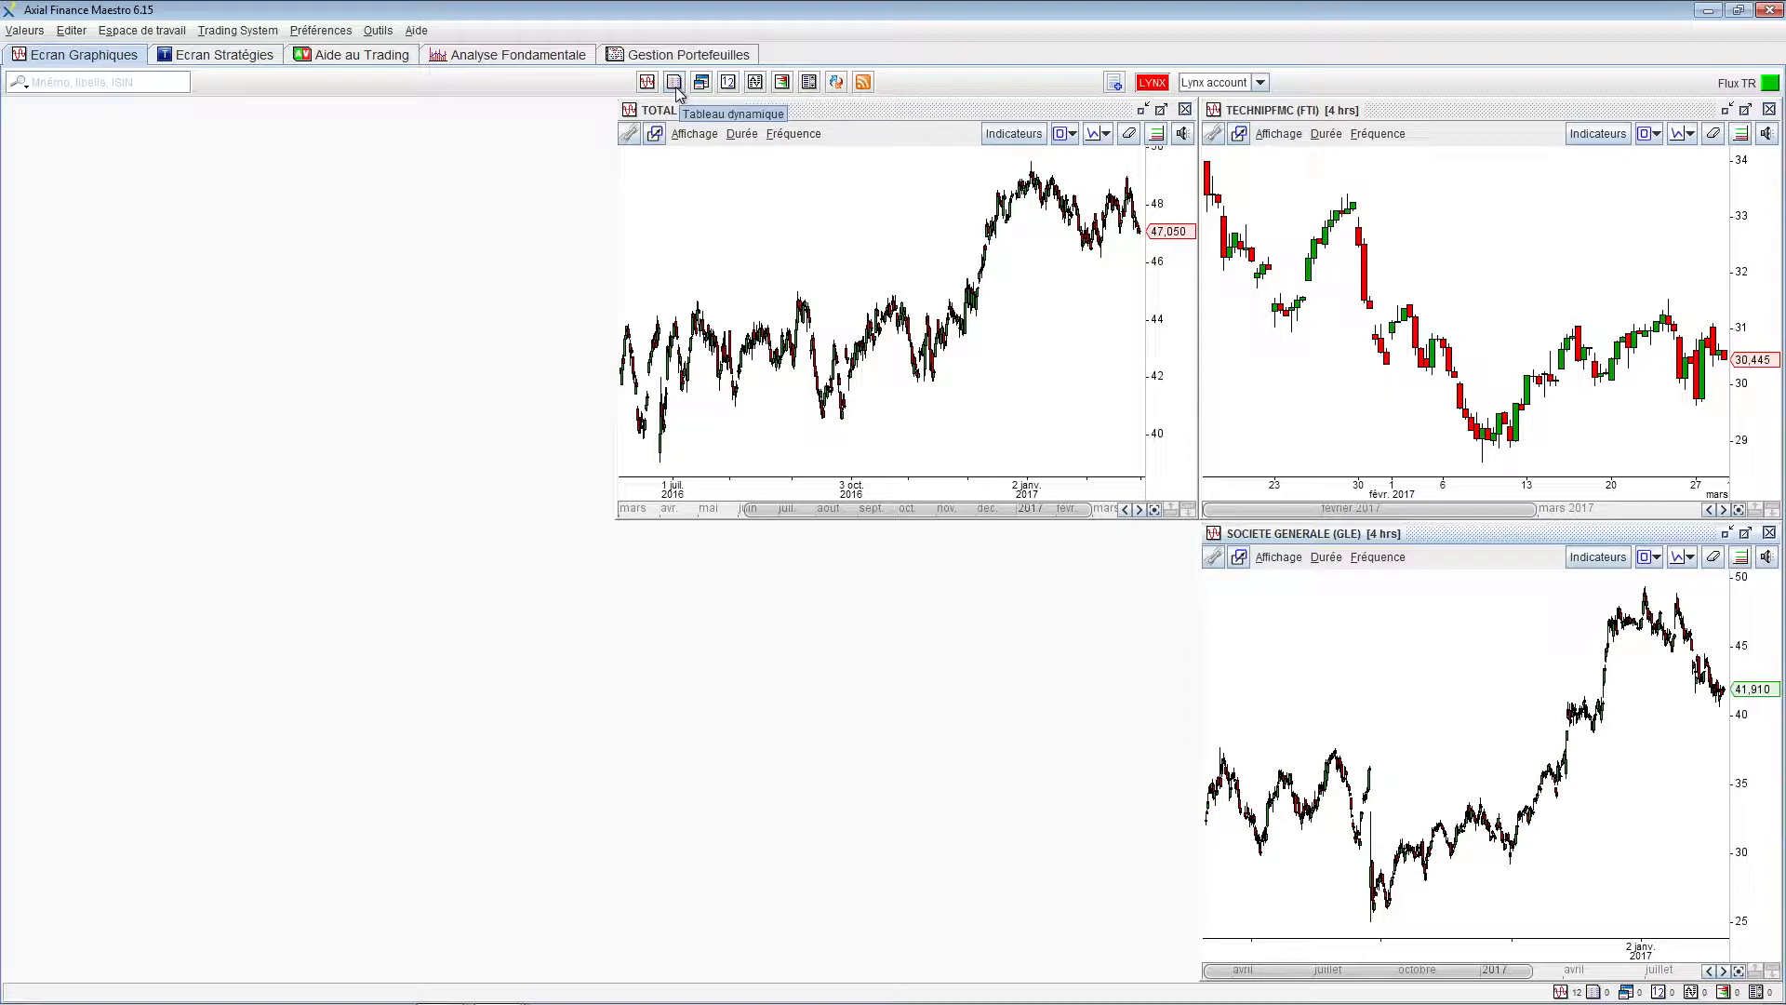
Place the CAC 40 Tableau dynamique below the charts and load SODEXO into the lower-right chart
click(675, 85)
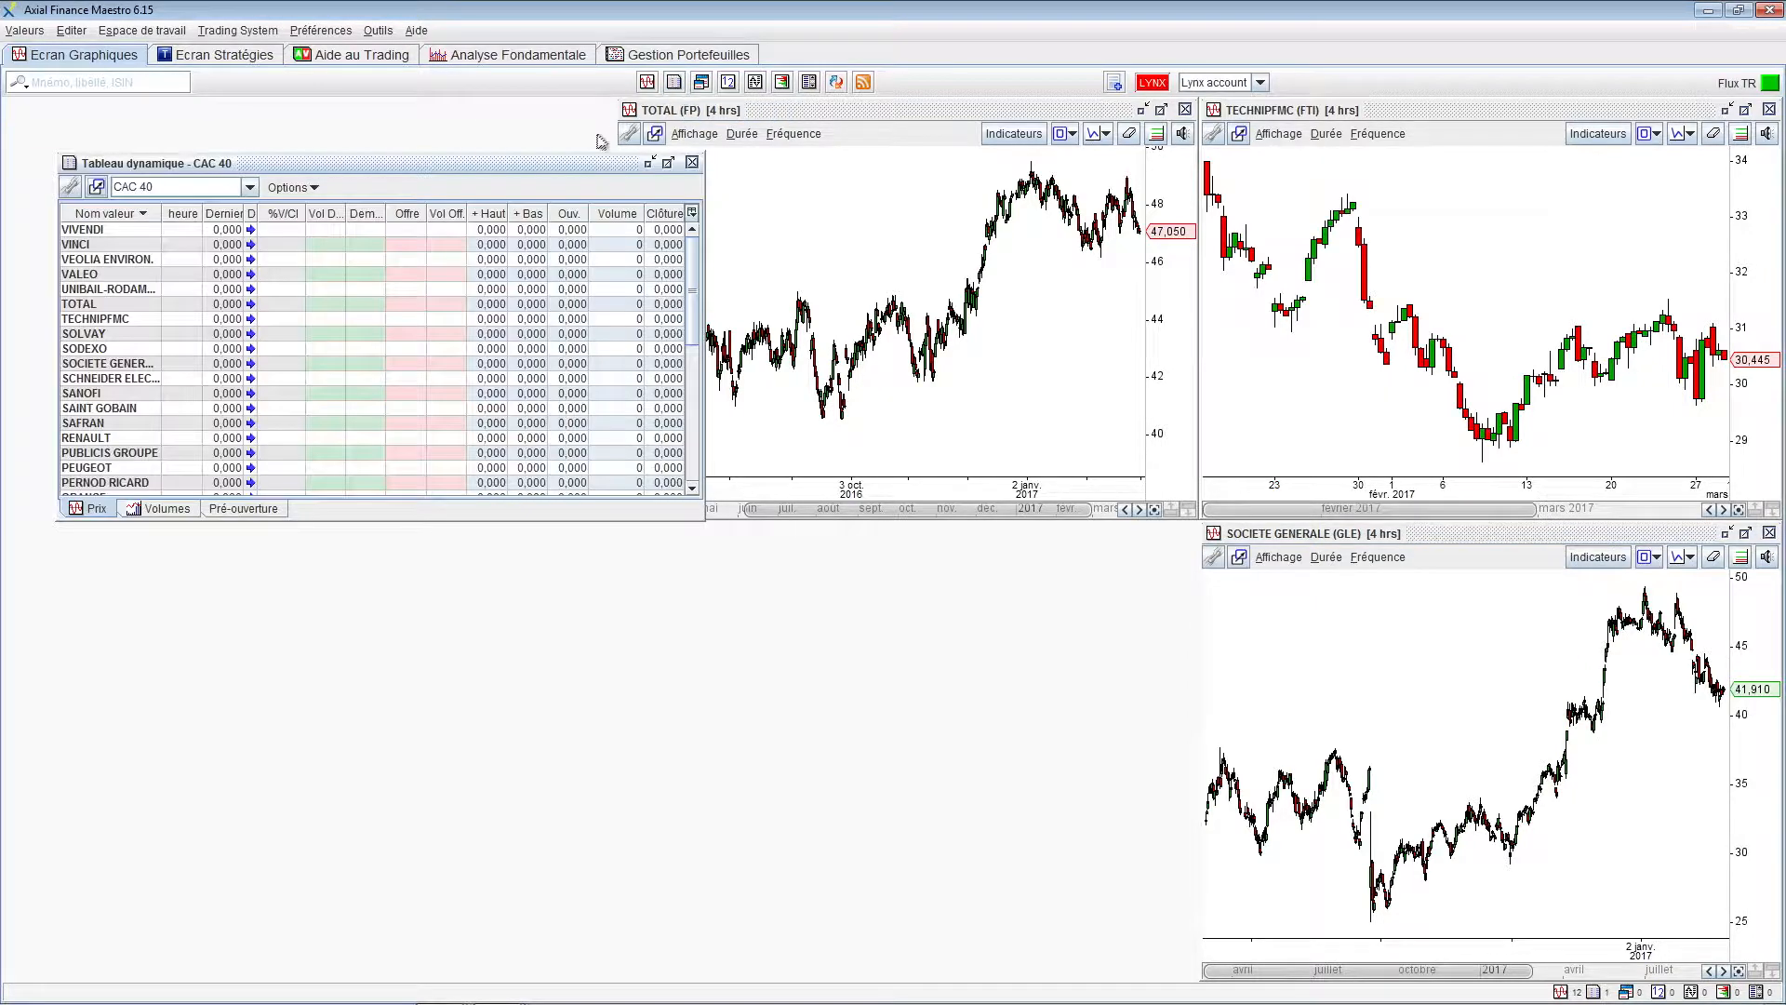
drag(584, 170, 777, 568)
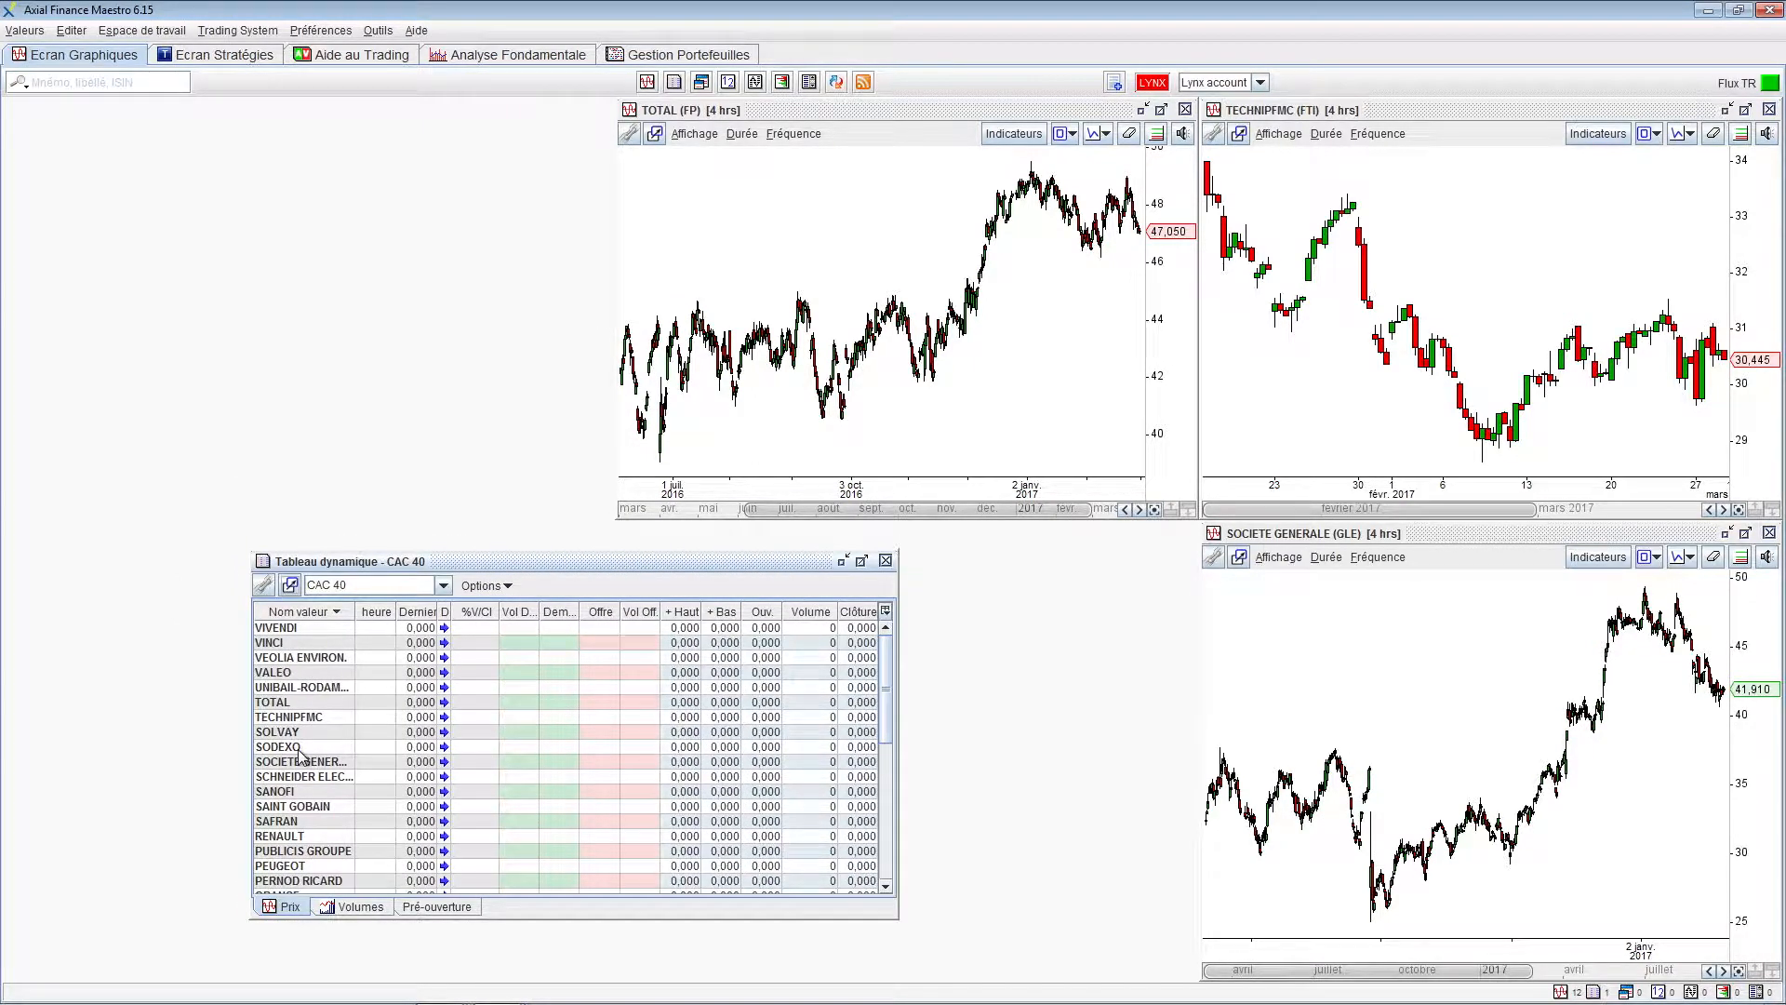
drag(300, 752, 1364, 624)
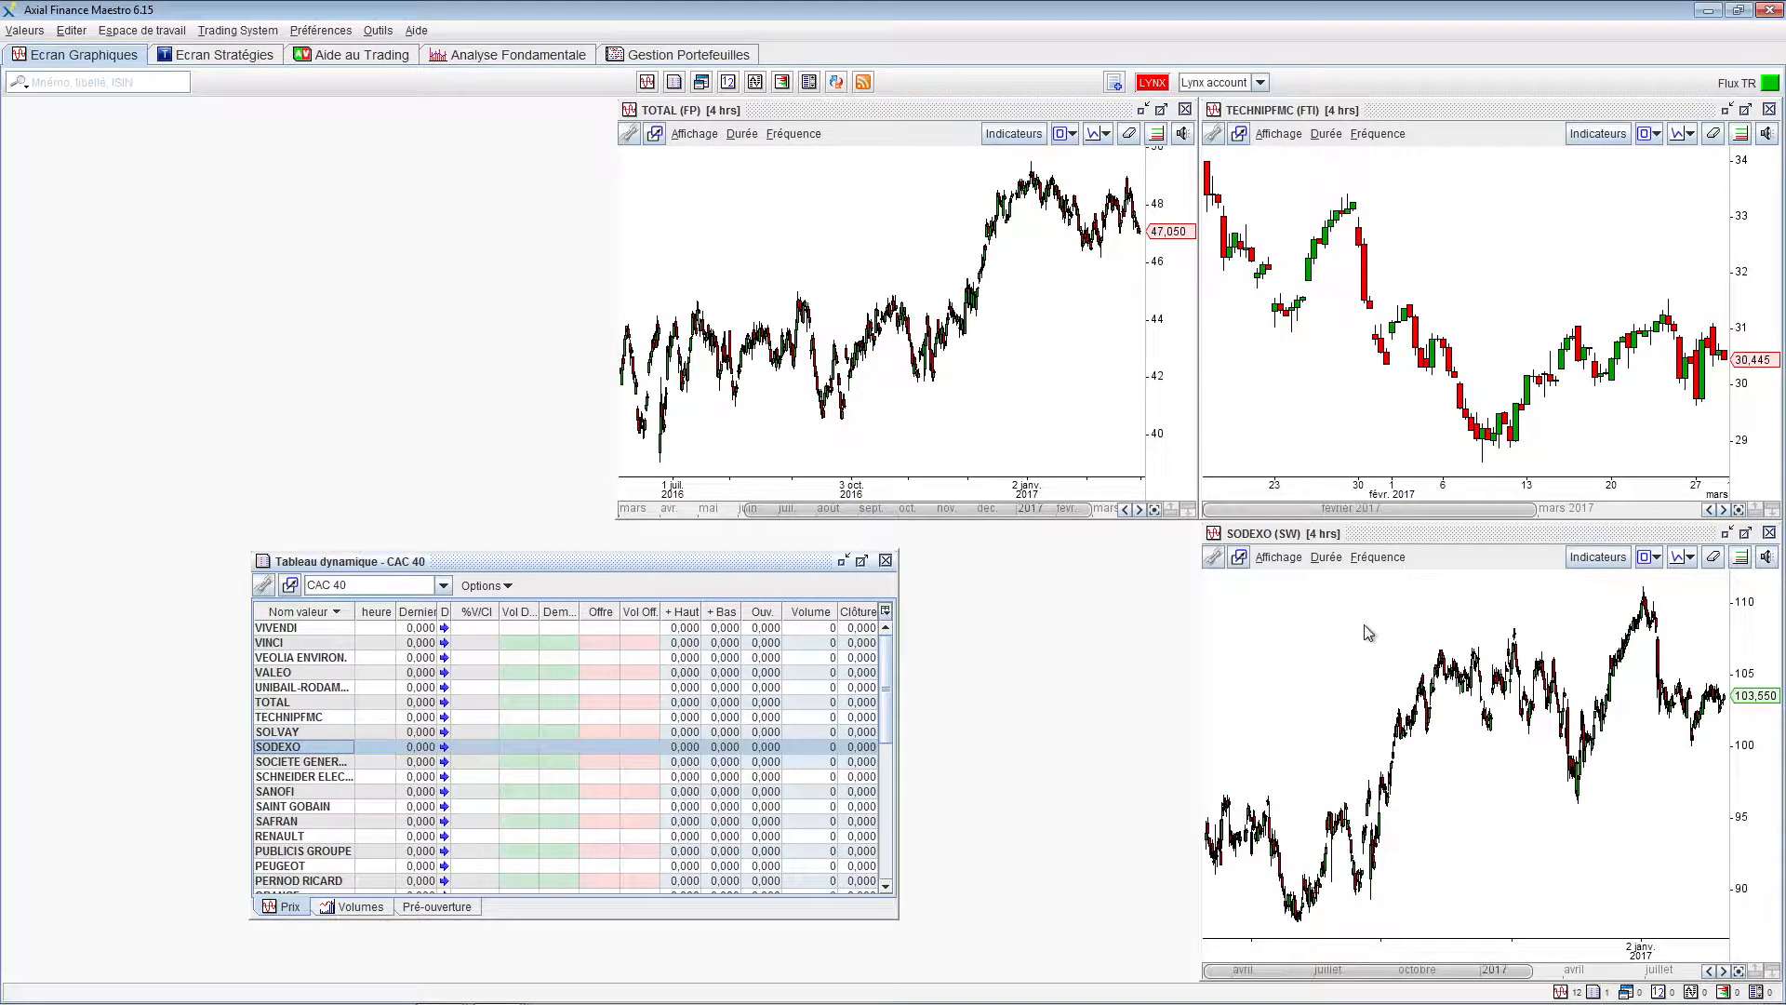
Link the SODEXO, TECHNIPFMC and TOTAL charts in Groupe 1, then load SODEXO into all three
click(1215, 558)
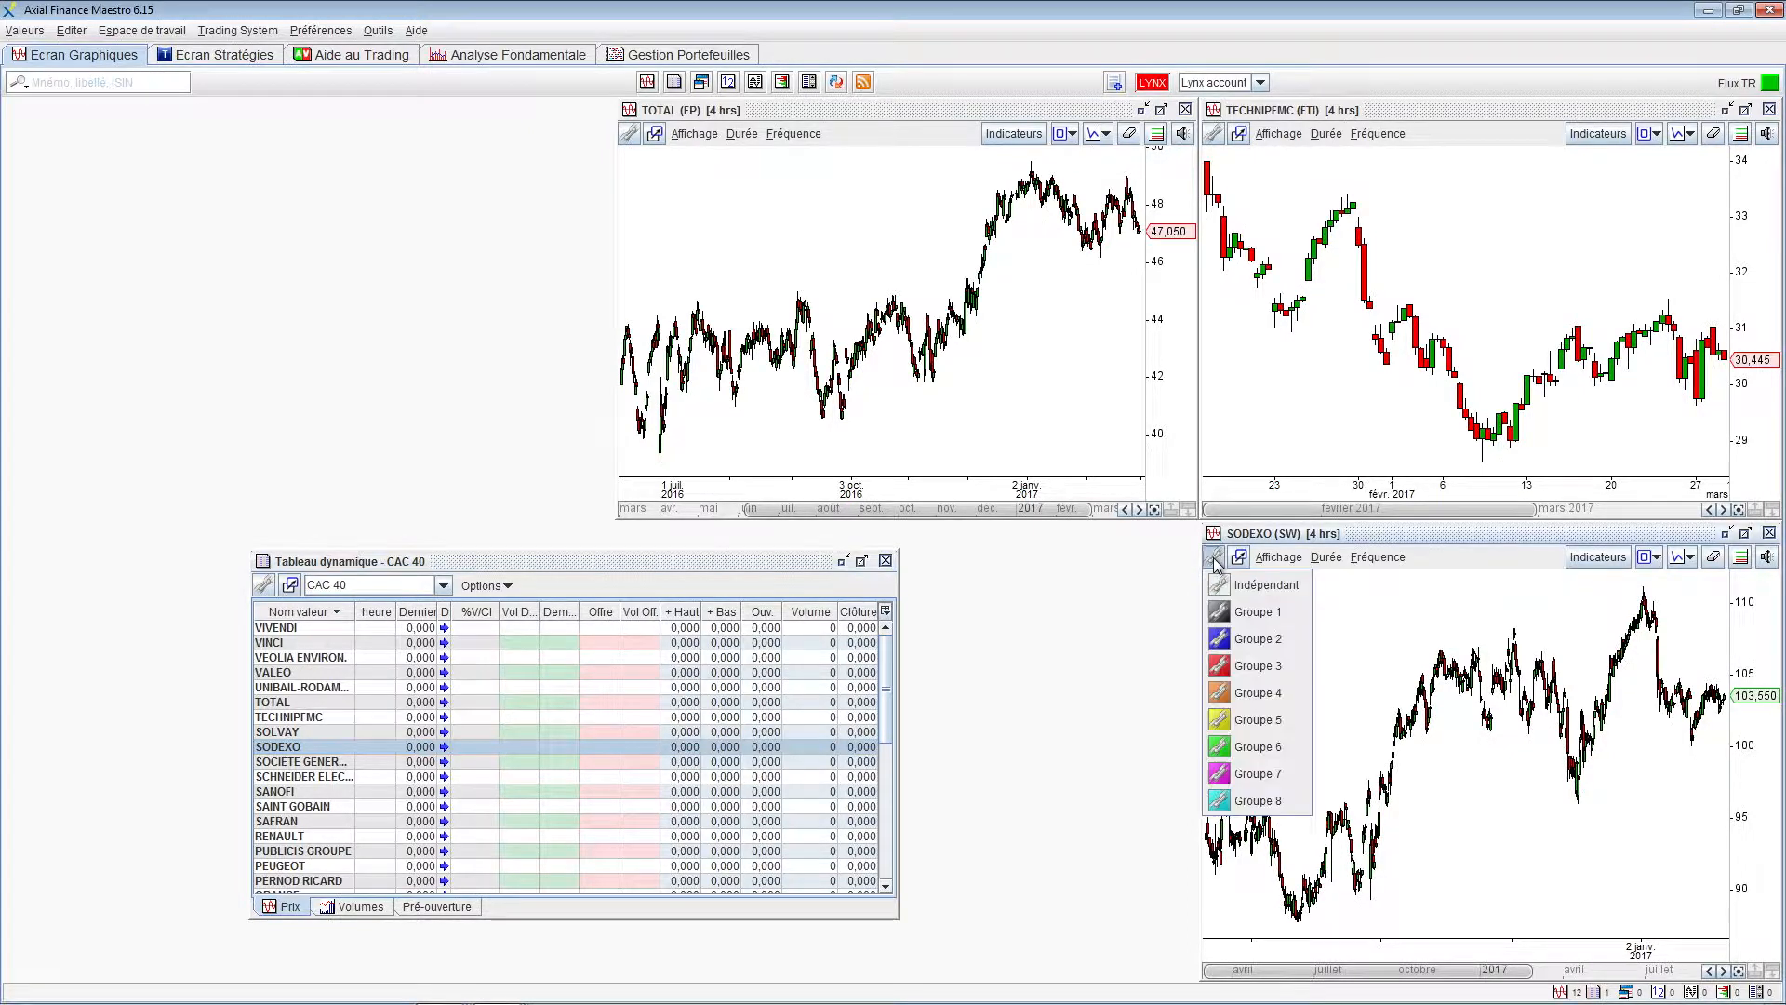
click(1251, 616)
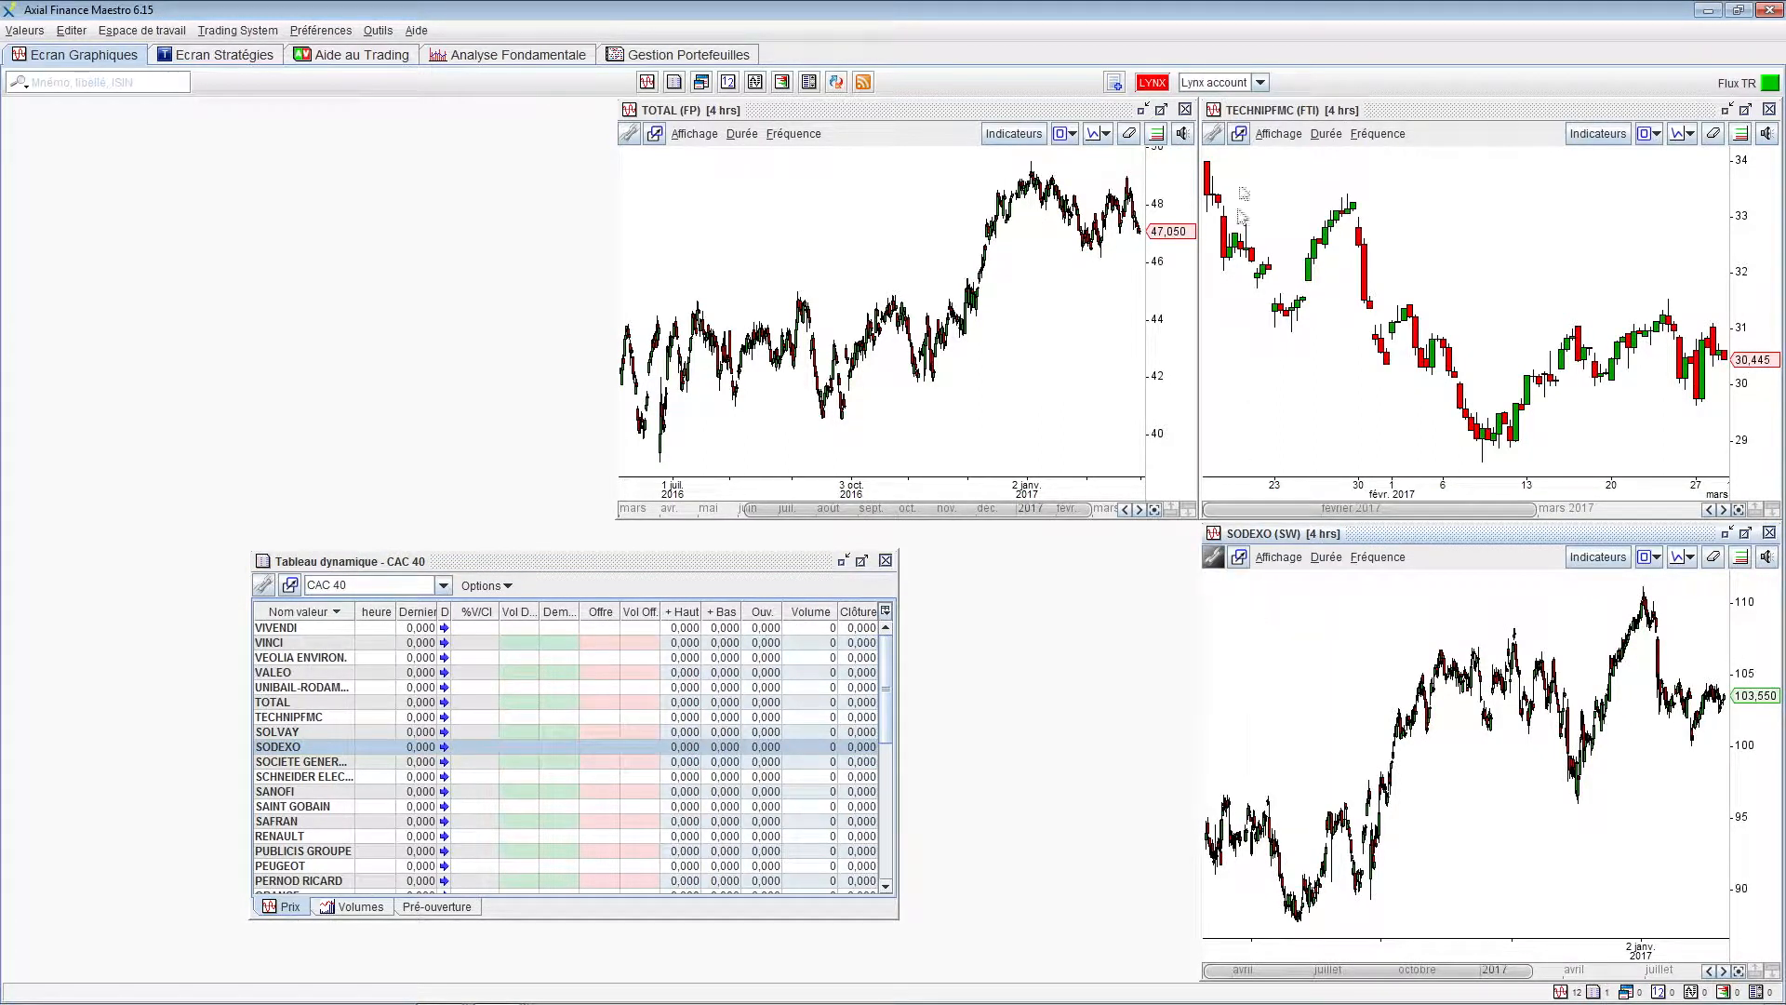
click(1215, 133)
click(1238, 190)
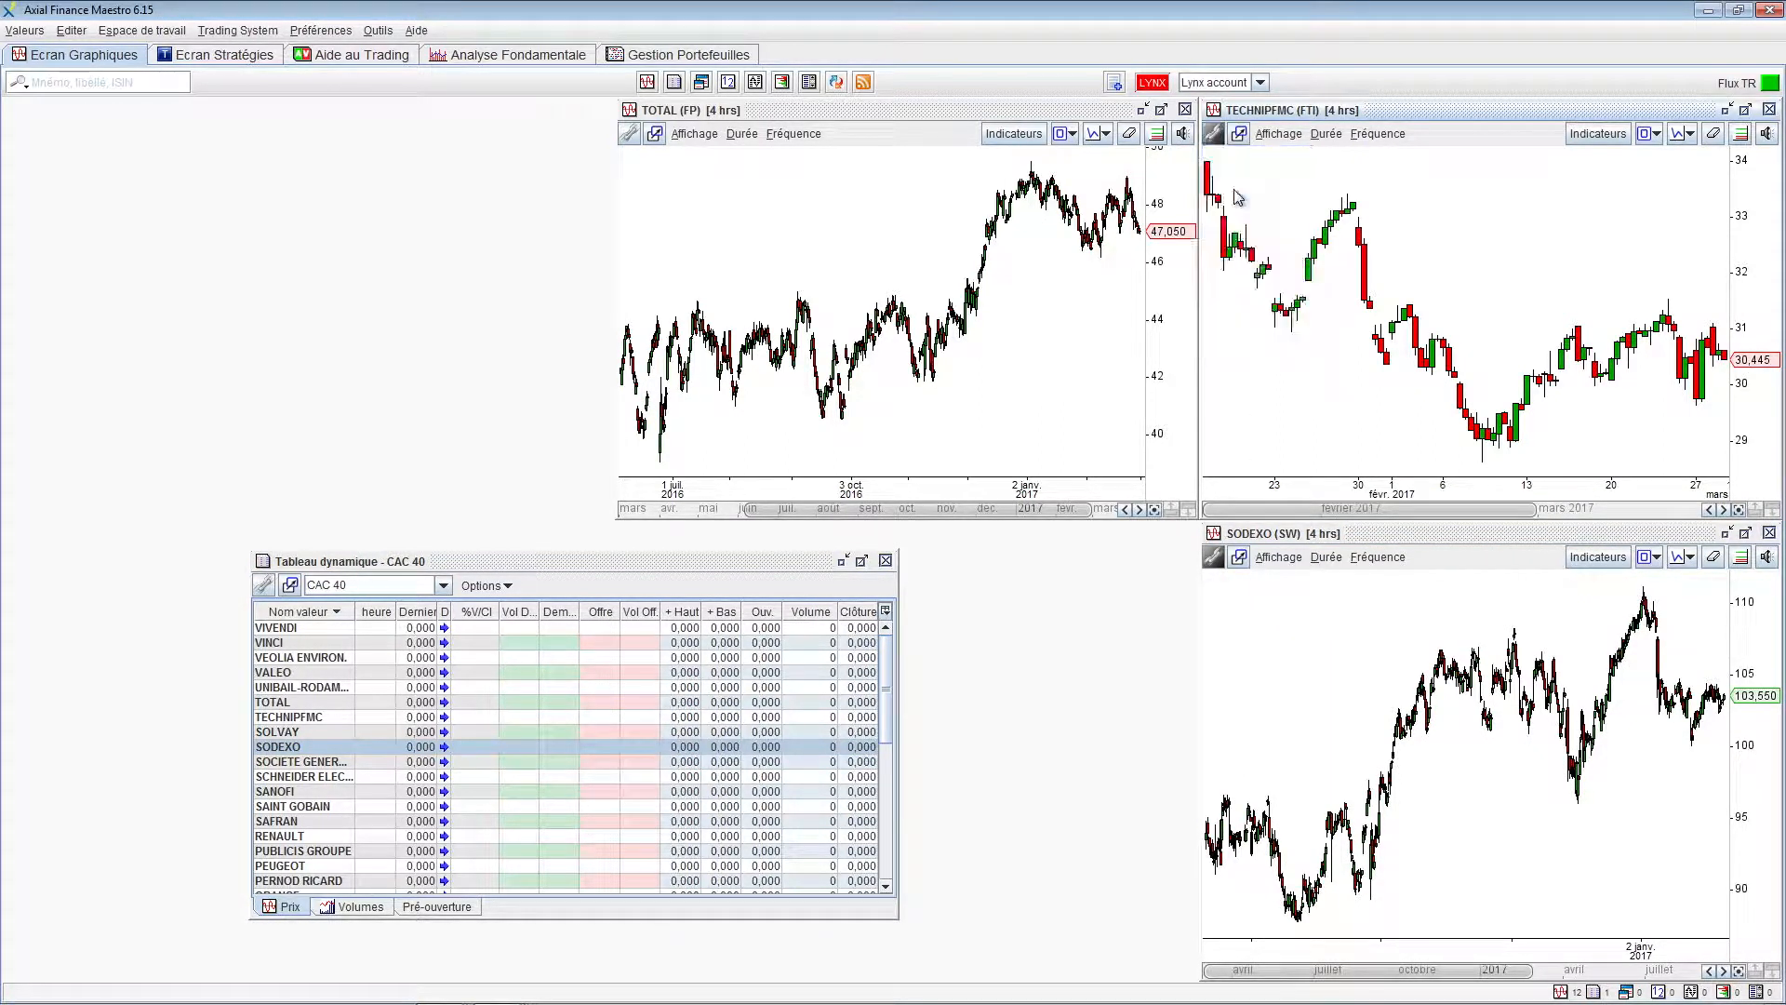
click(630, 134)
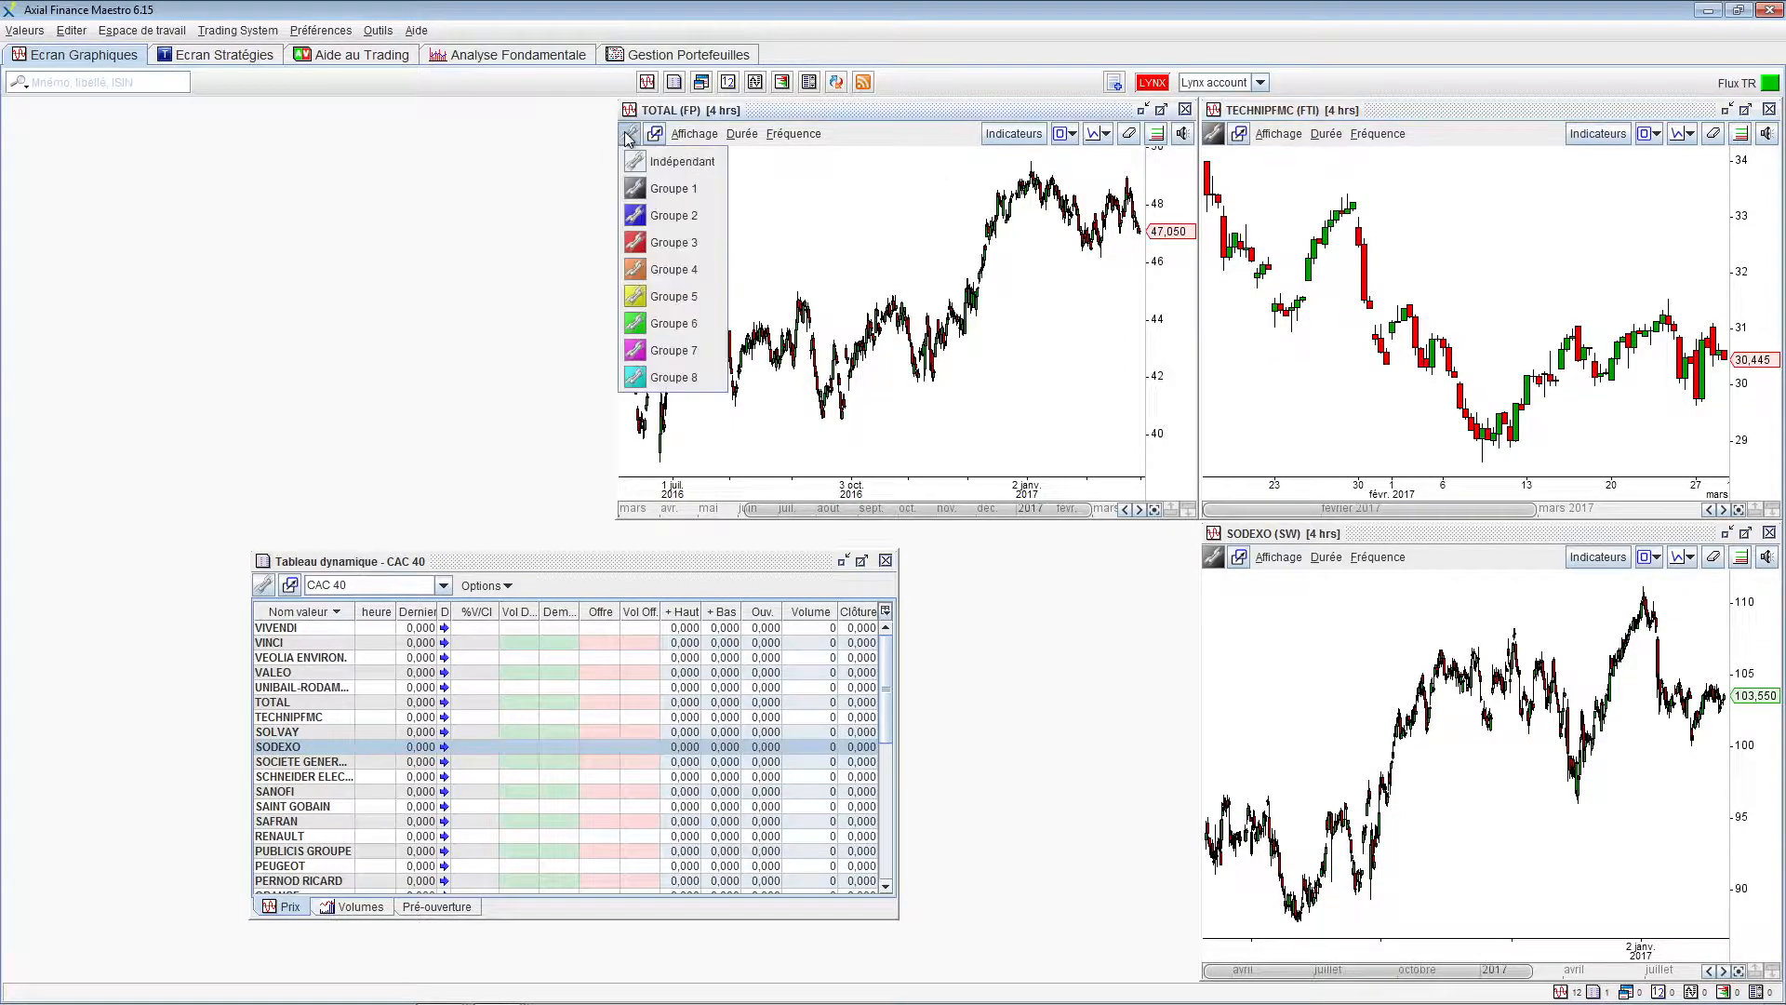
click(653, 190)
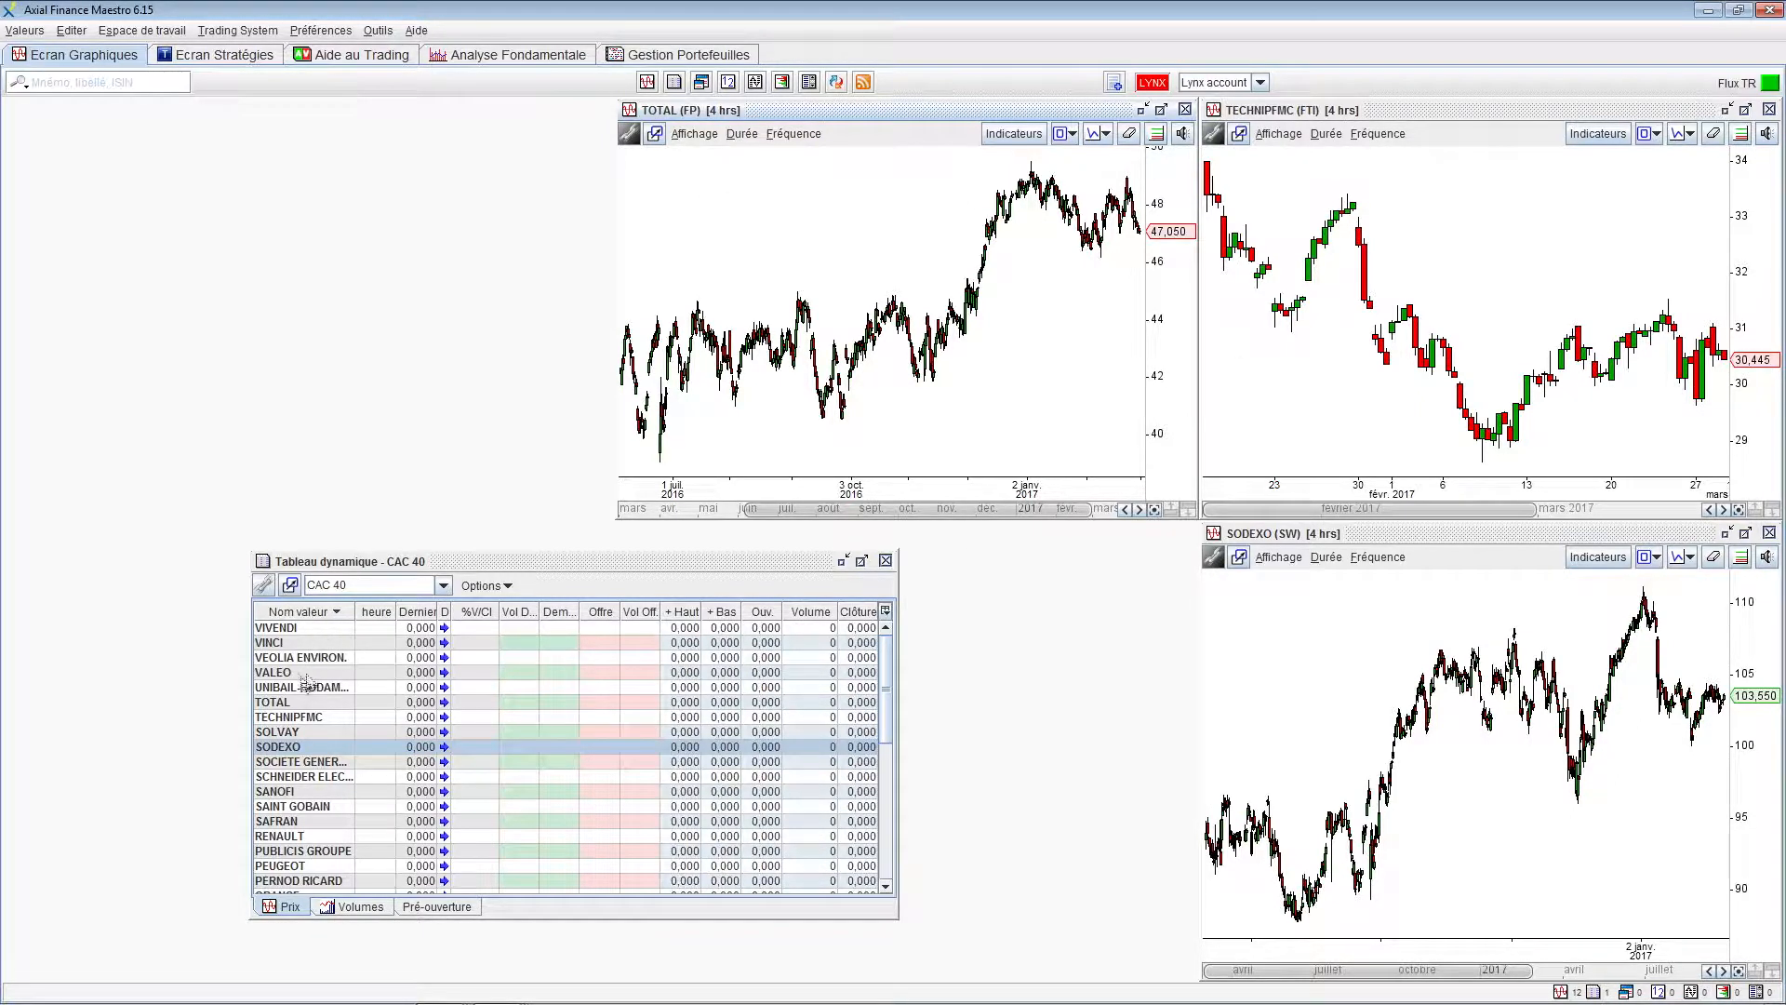
drag(291, 756, 1316, 666)
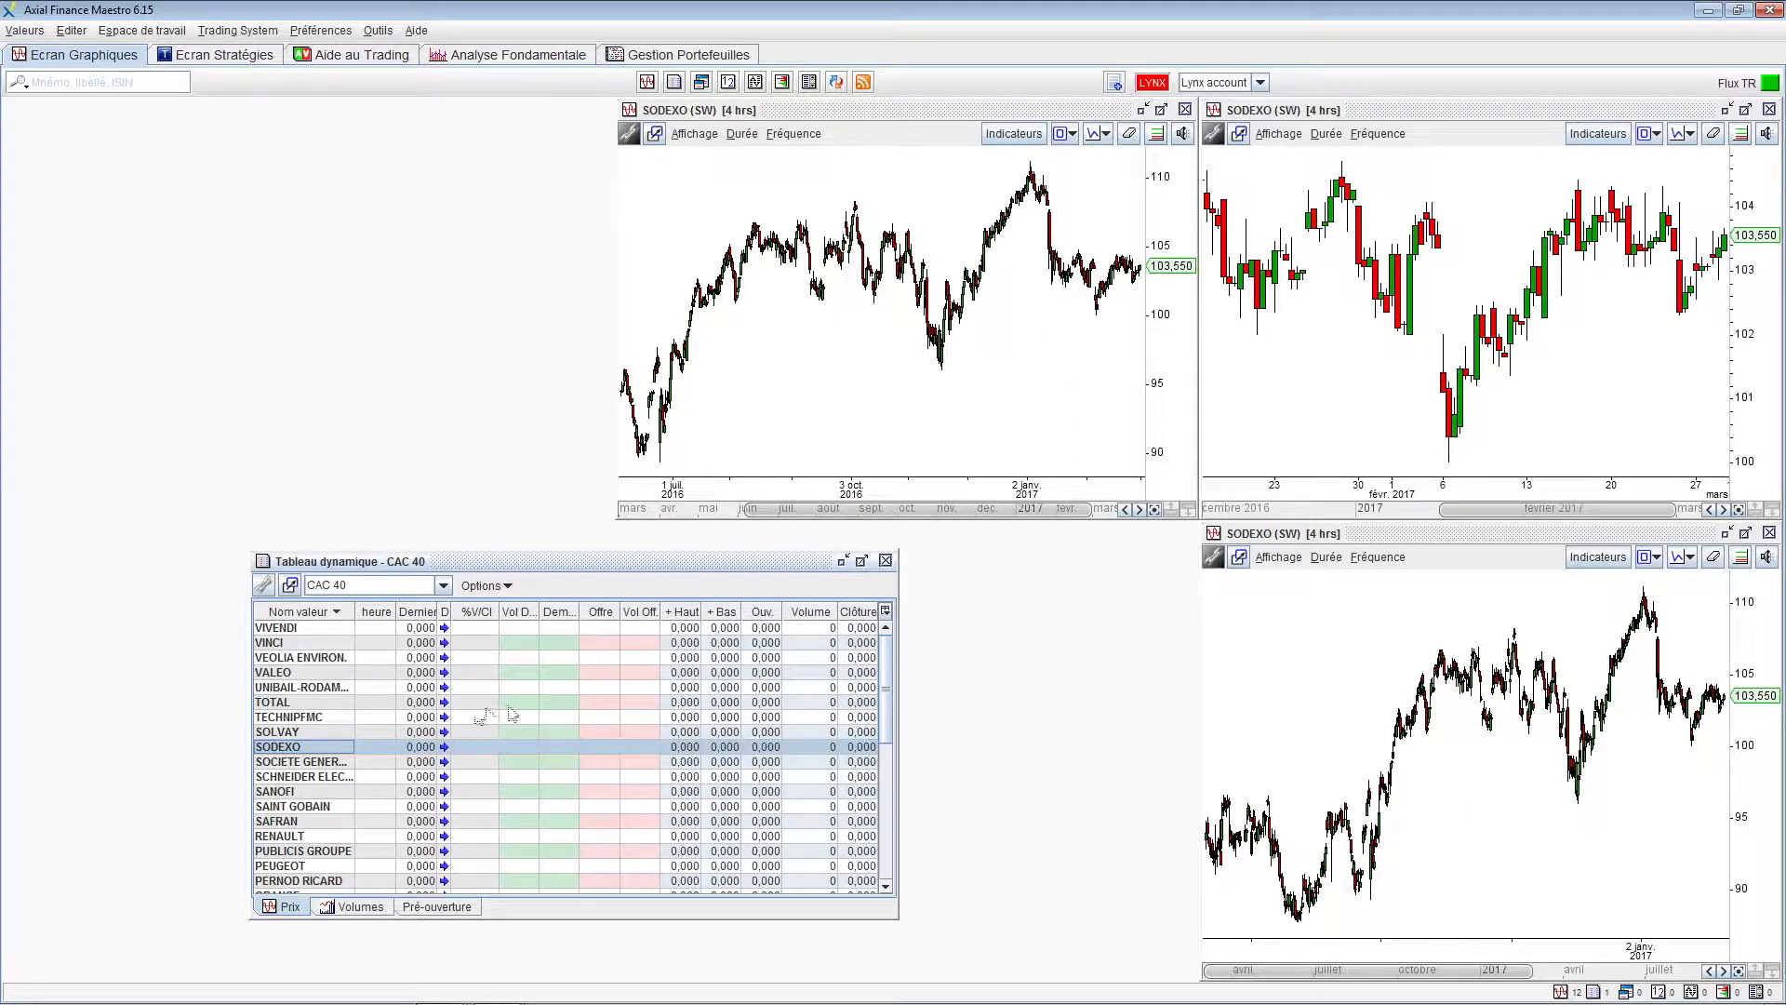
Switch the three linked charts to TECHNIPFMC from the quote table, then activate the lower-right chart
click(269, 718)
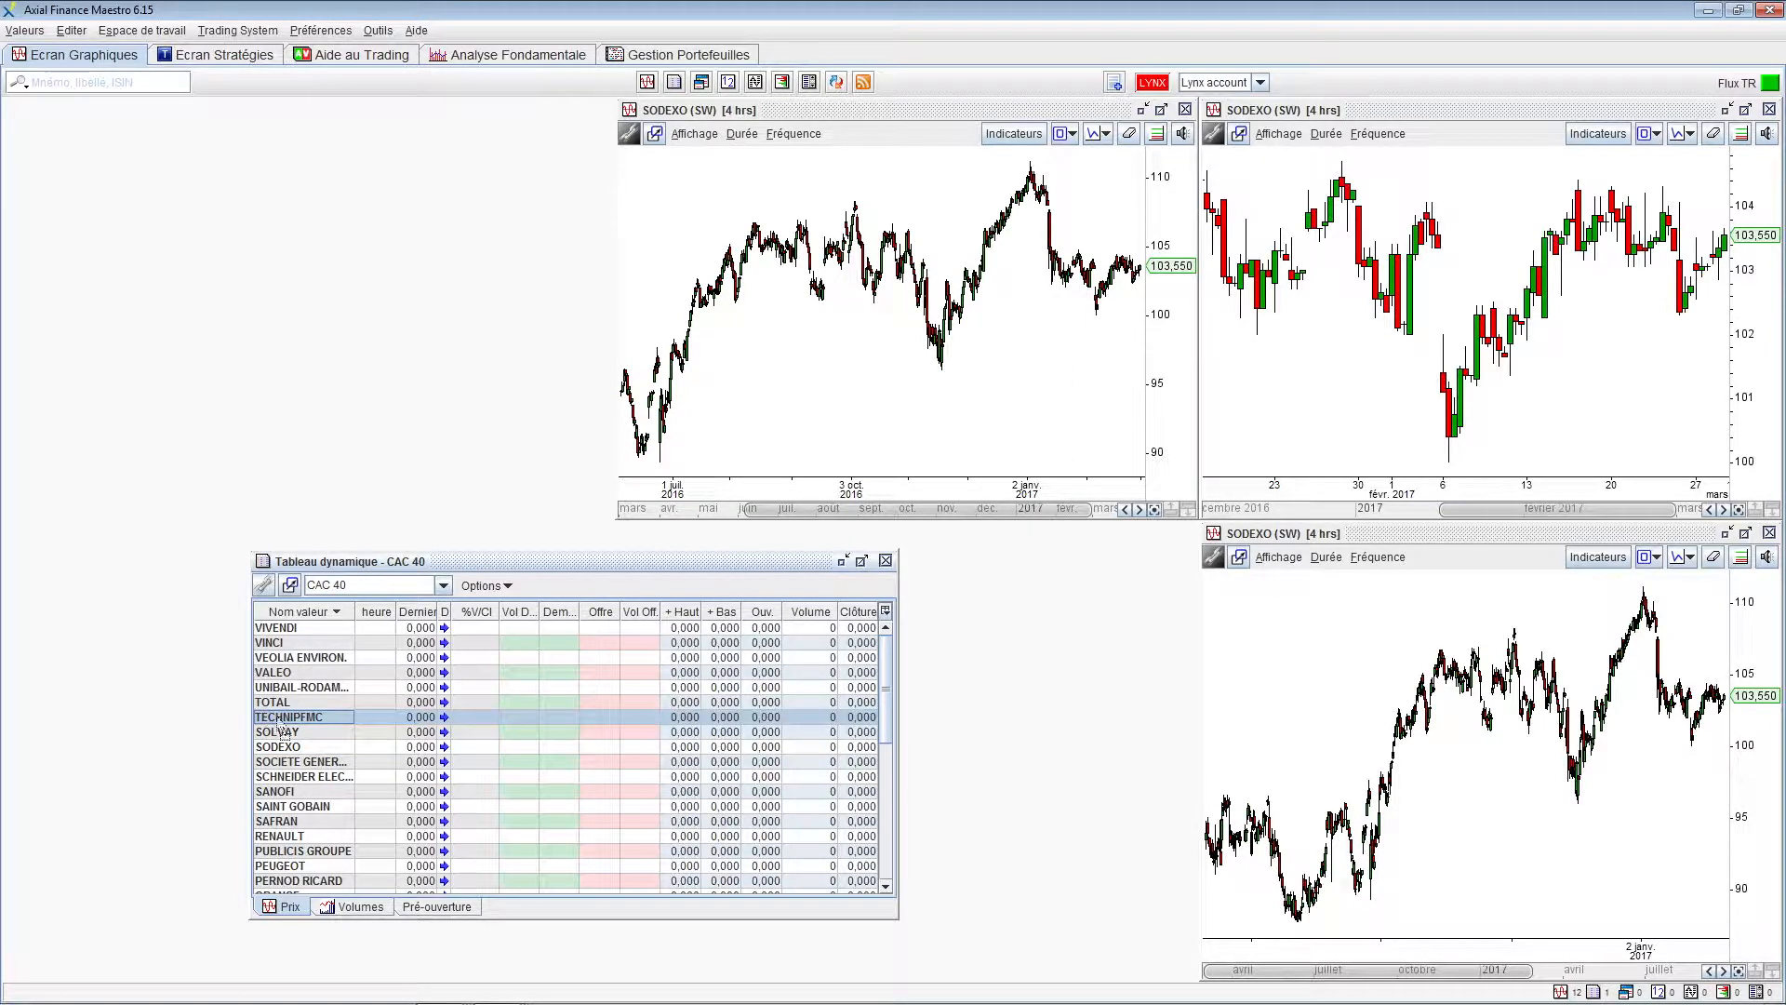
drag(1002, 703, 1316, 666)
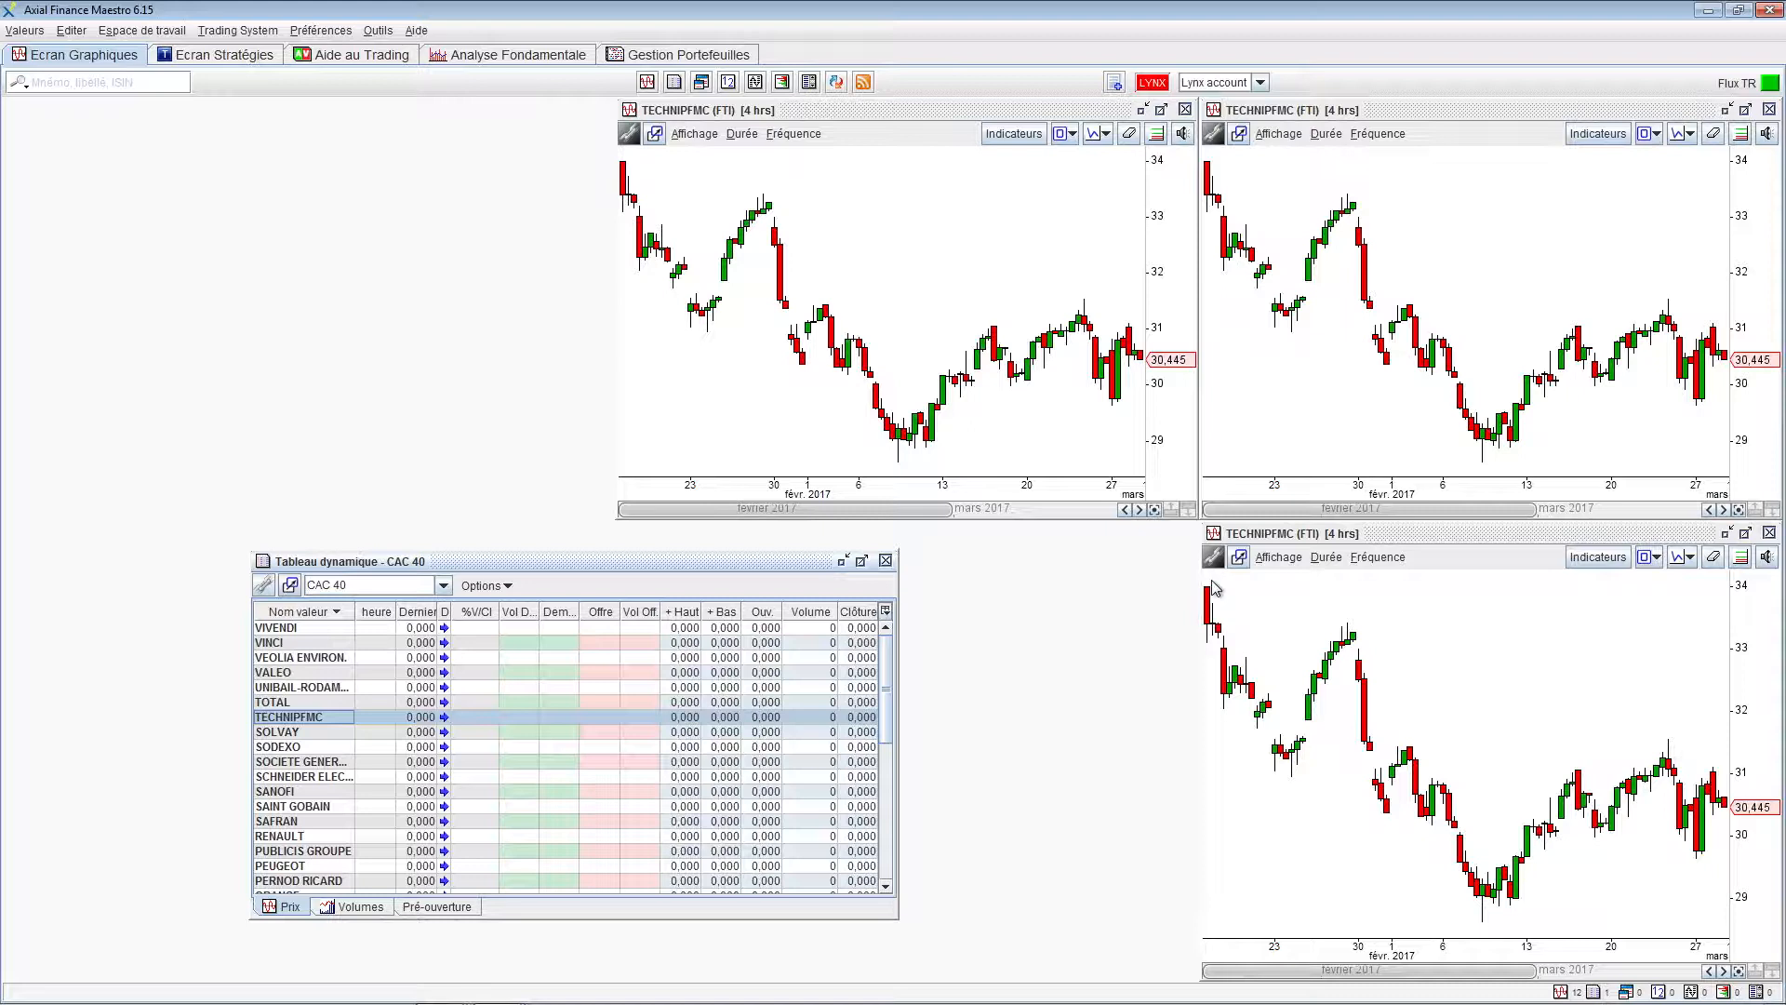
click(1632, 536)
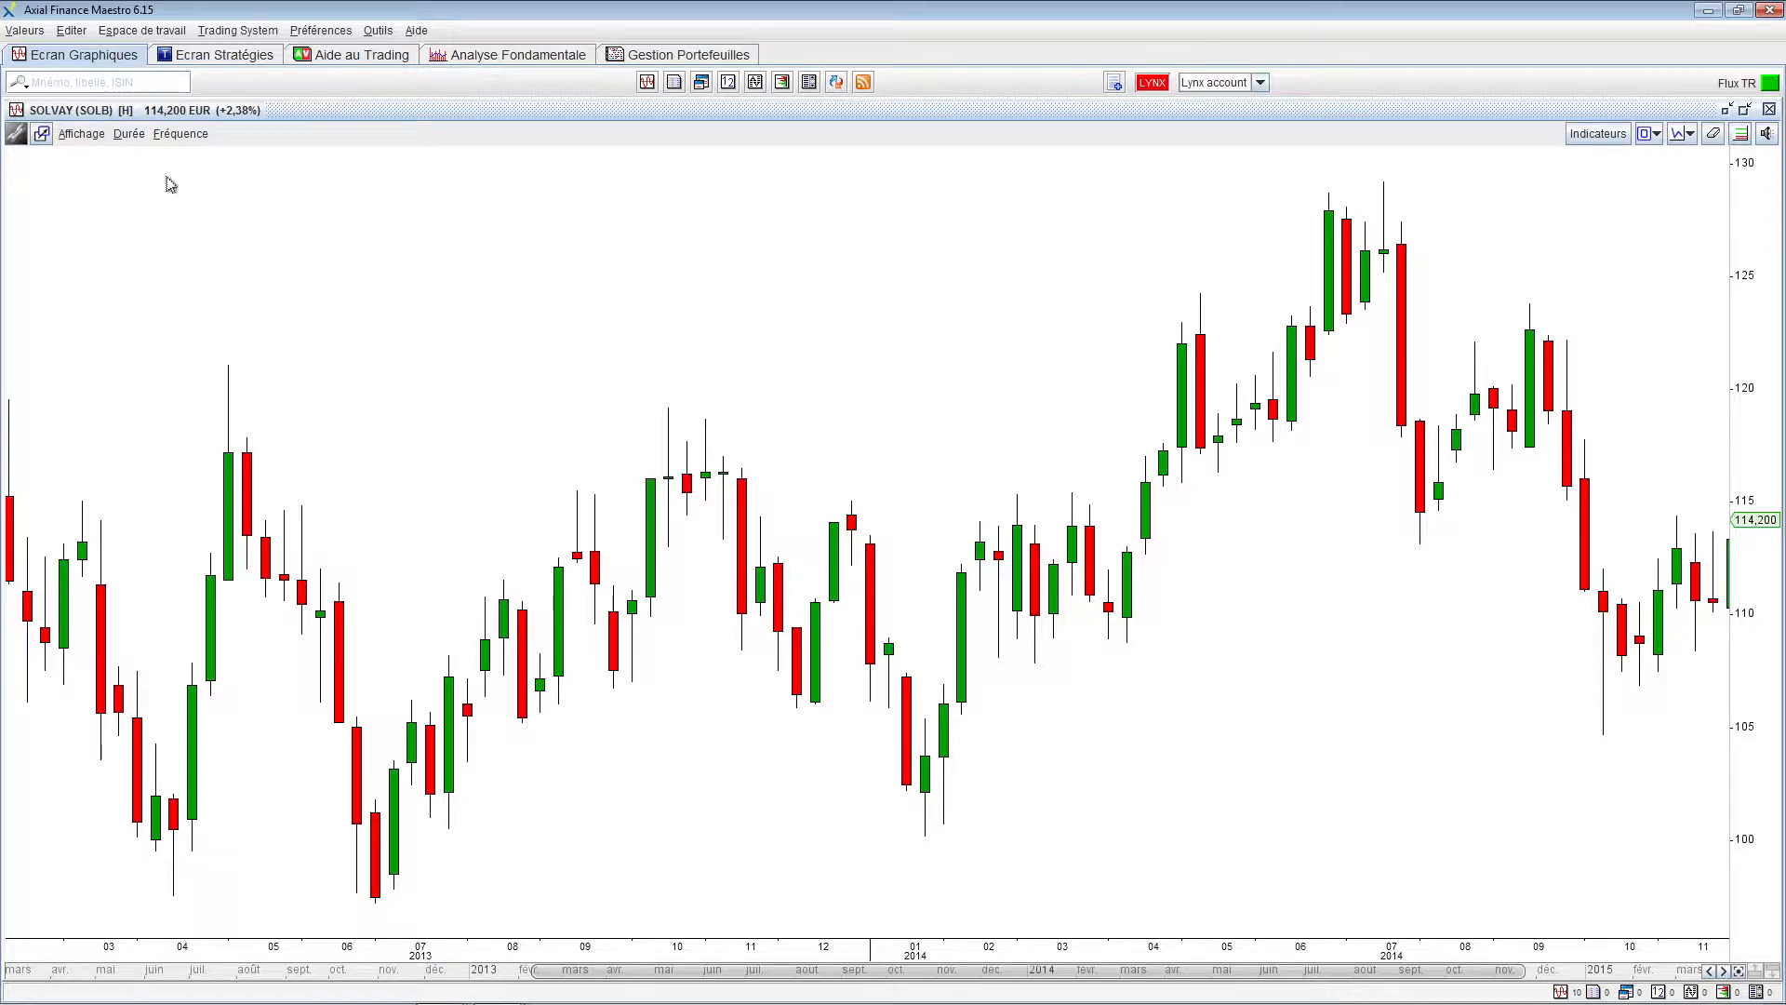
click(130, 137)
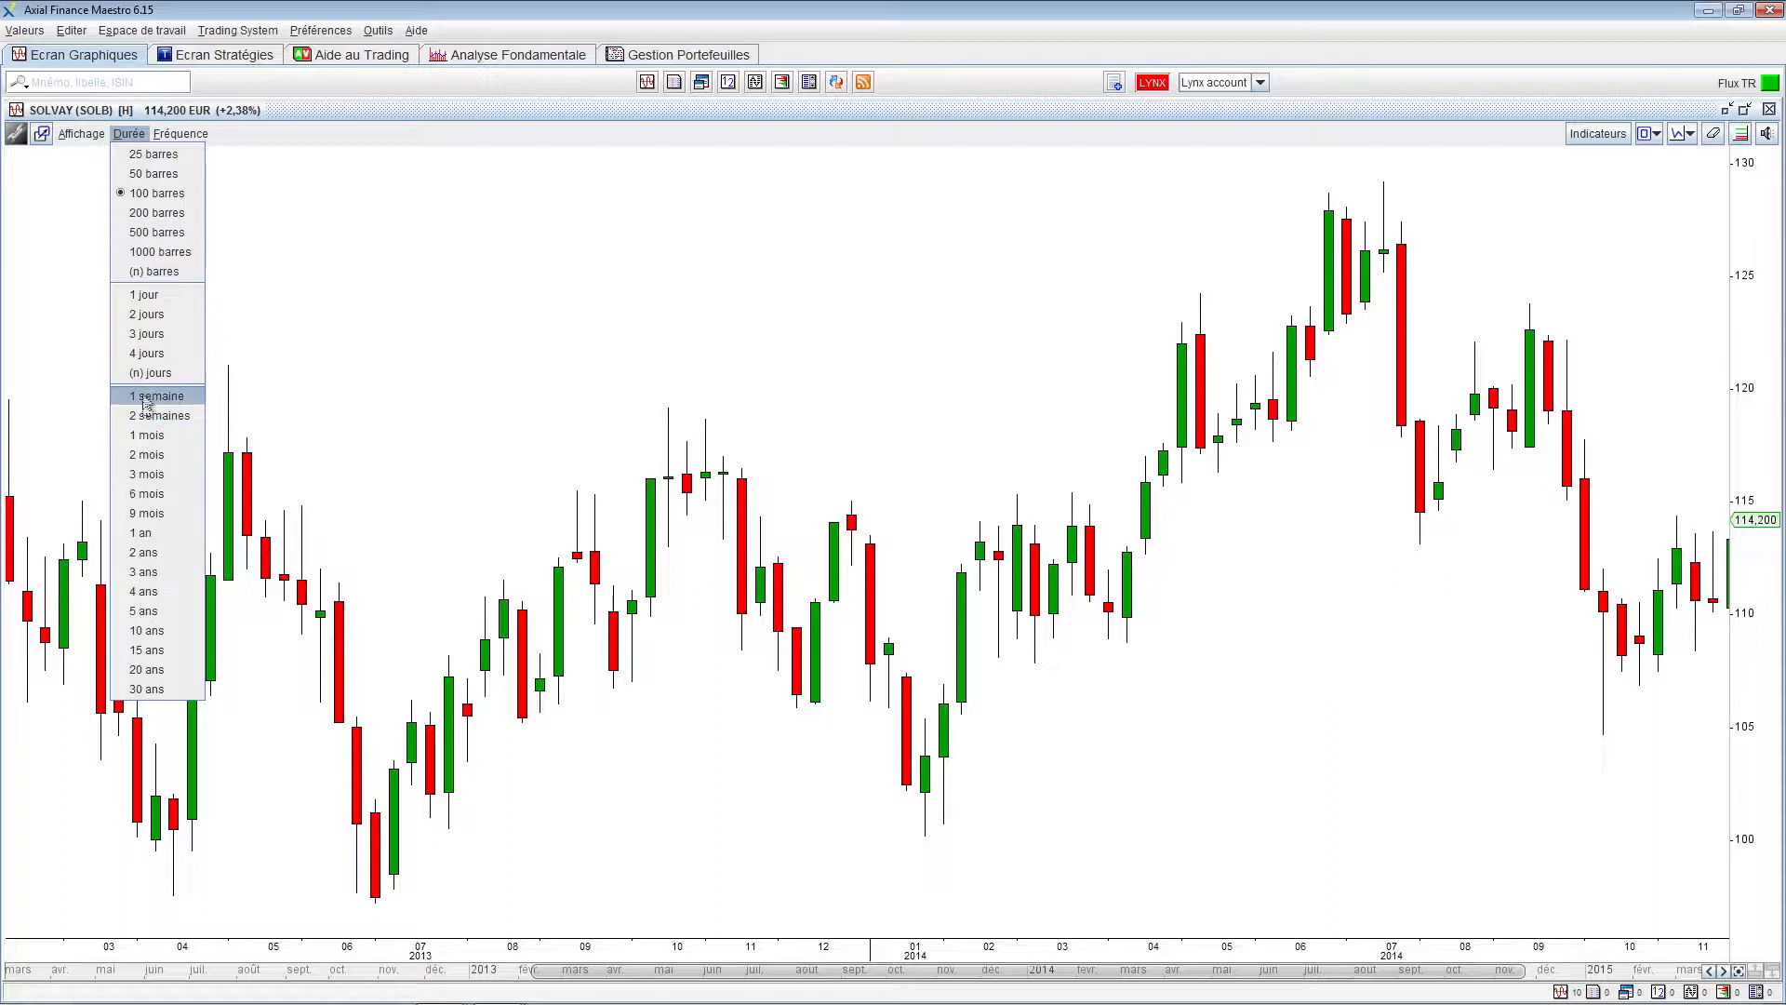
click(180, 135)
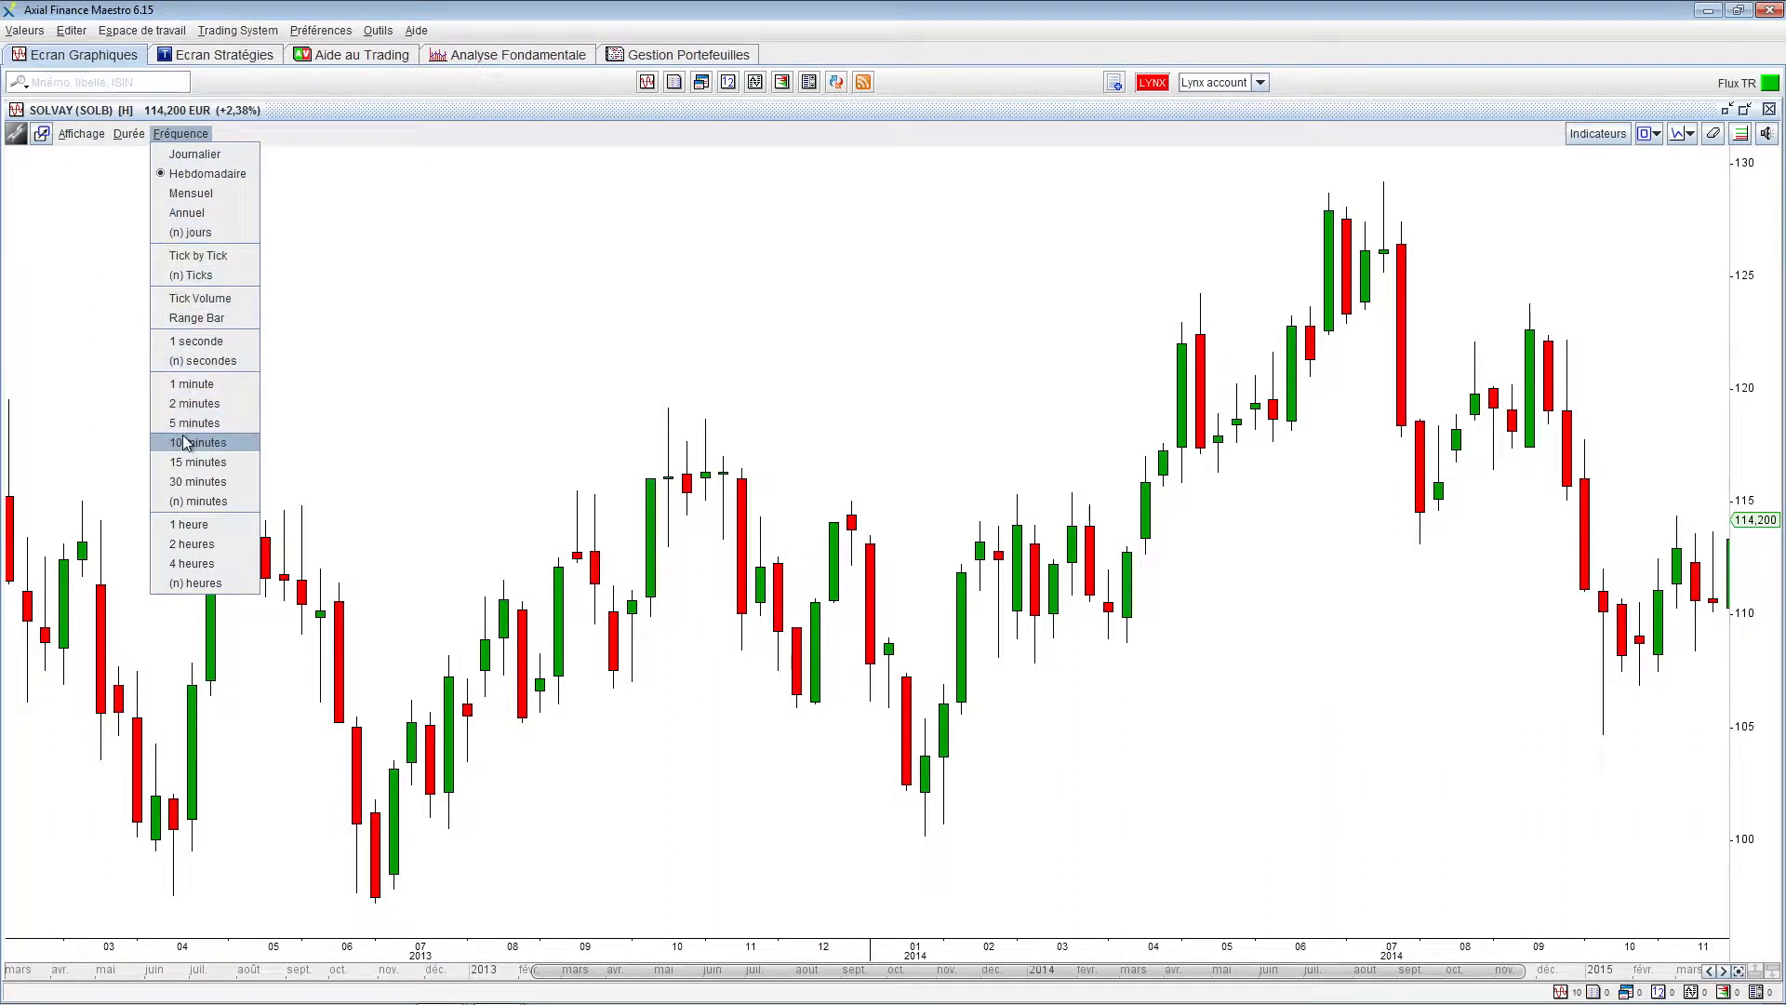
click(359, 289)
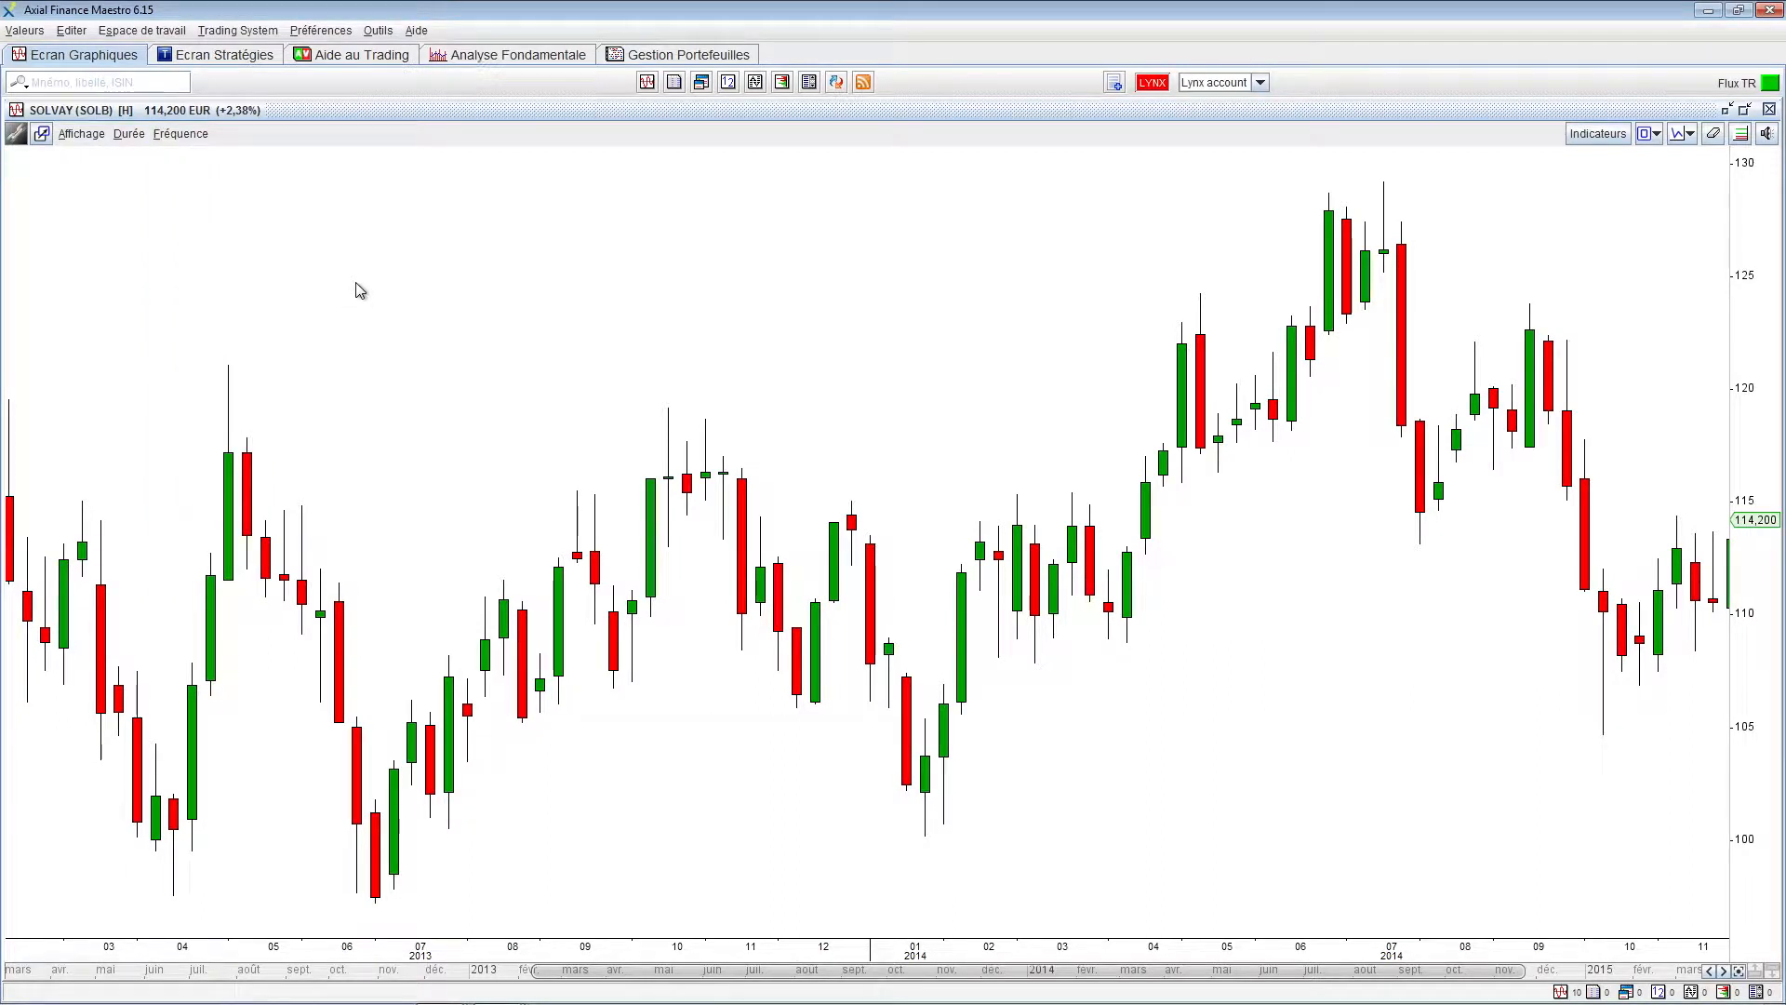
right_click(356, 285)
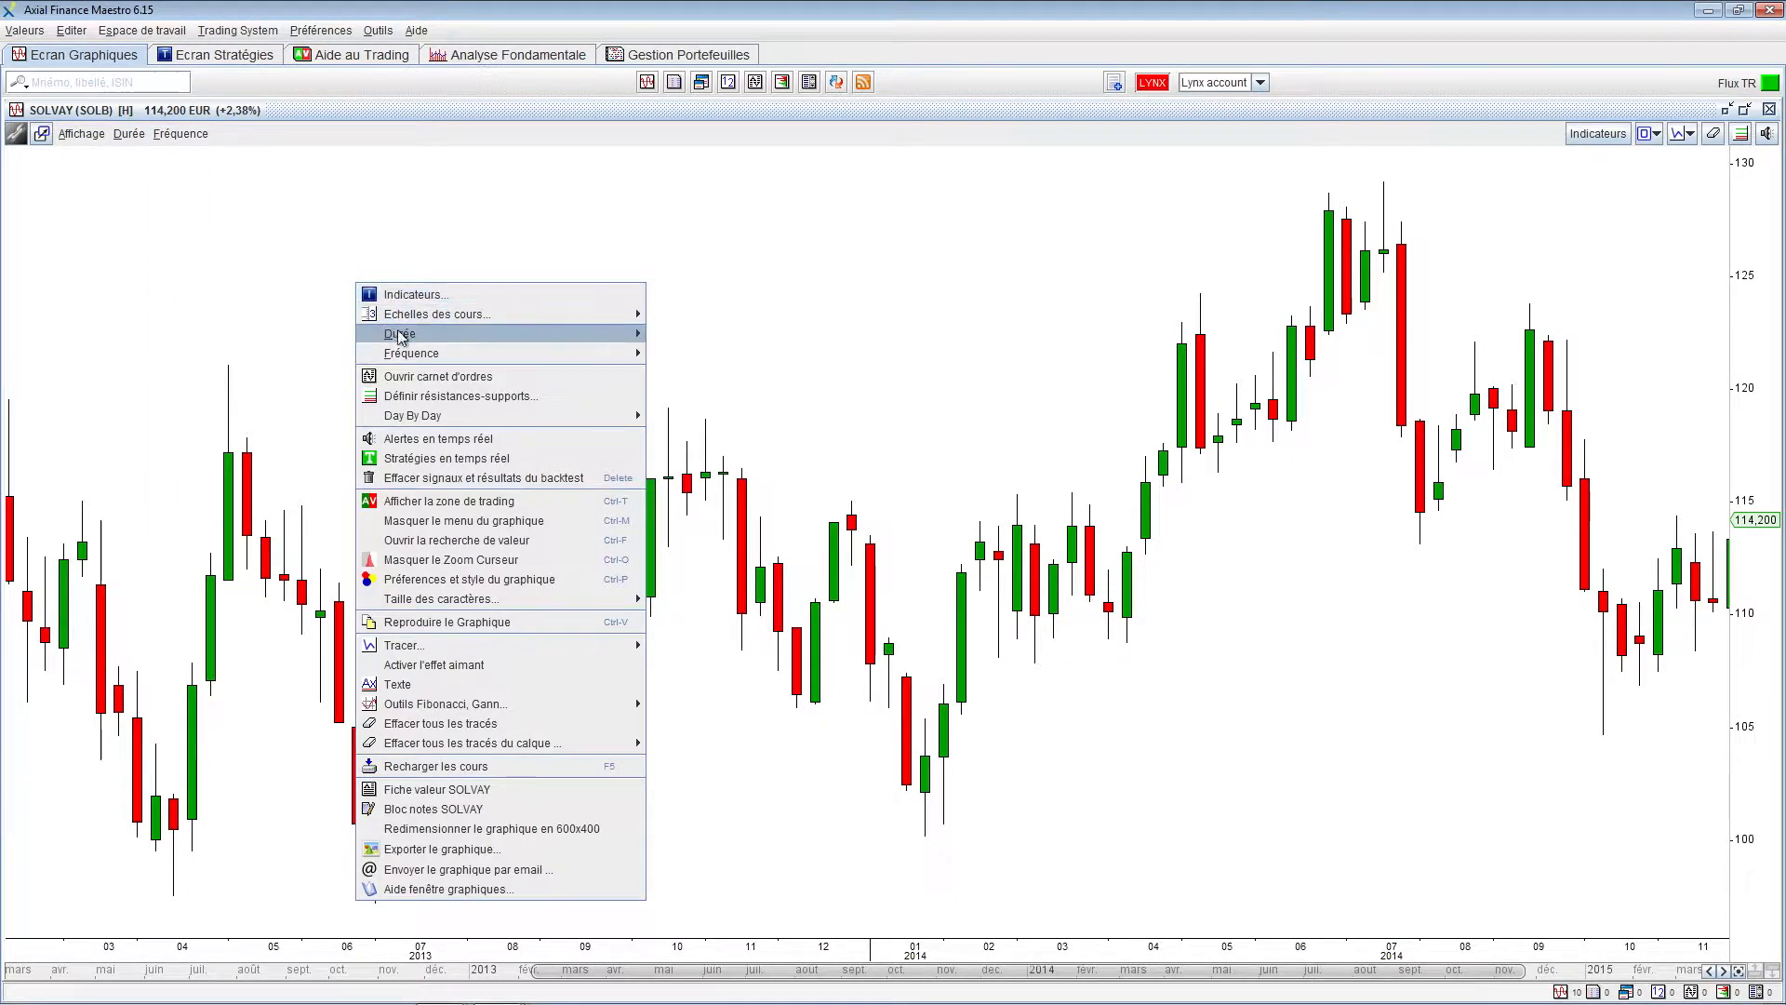
mouse_move(401, 340)
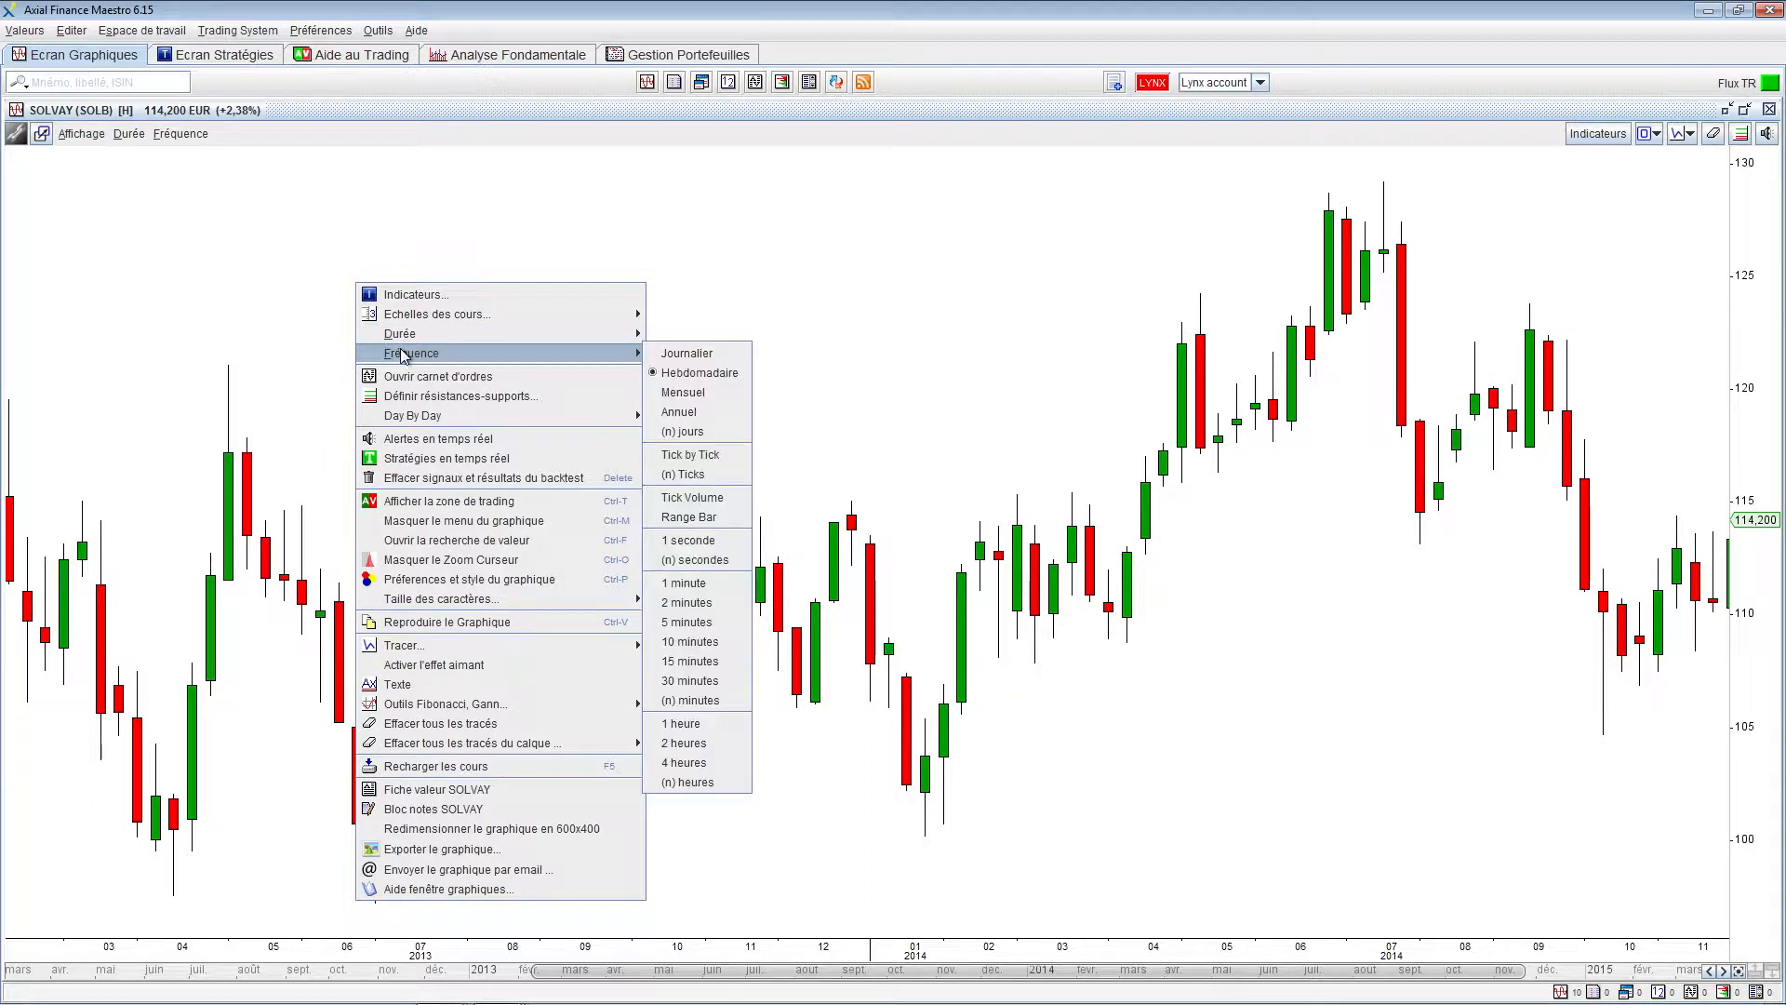
click(312, 358)
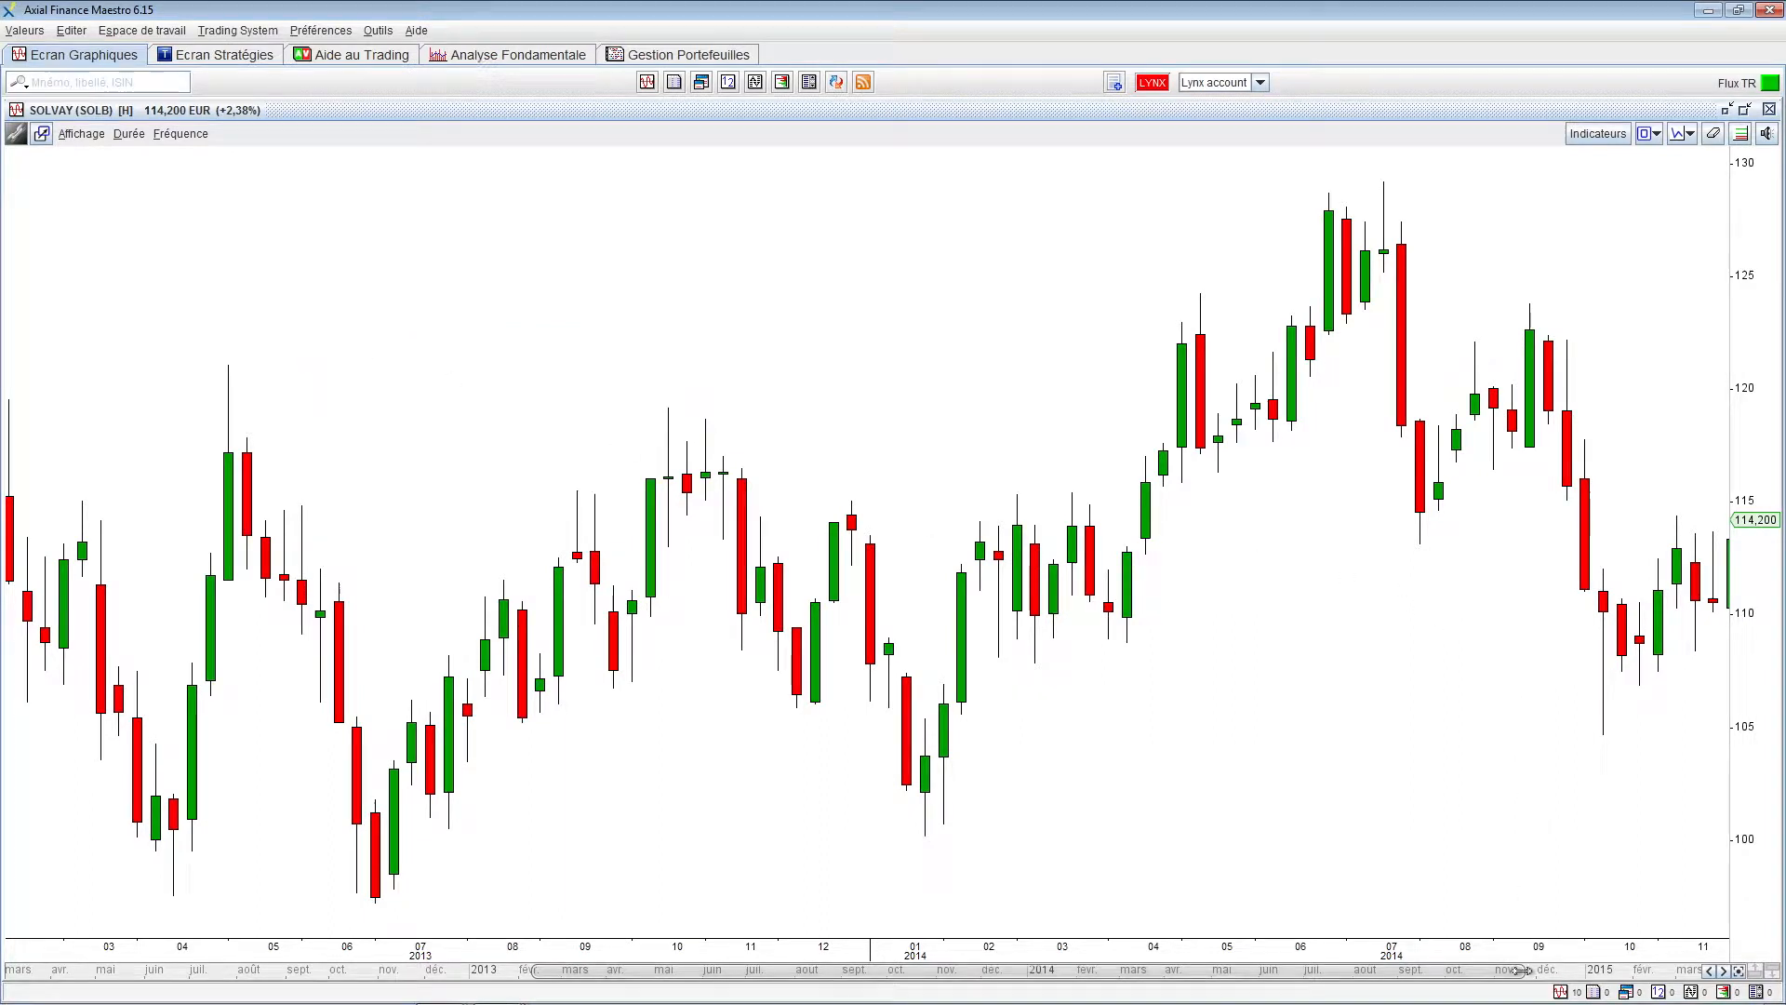
Pan the SOLVAY time navigator so the period starts at May 2013, trimming its end slightly
drag(1514, 979, 888, 968)
drag(235, 977, 456, 972)
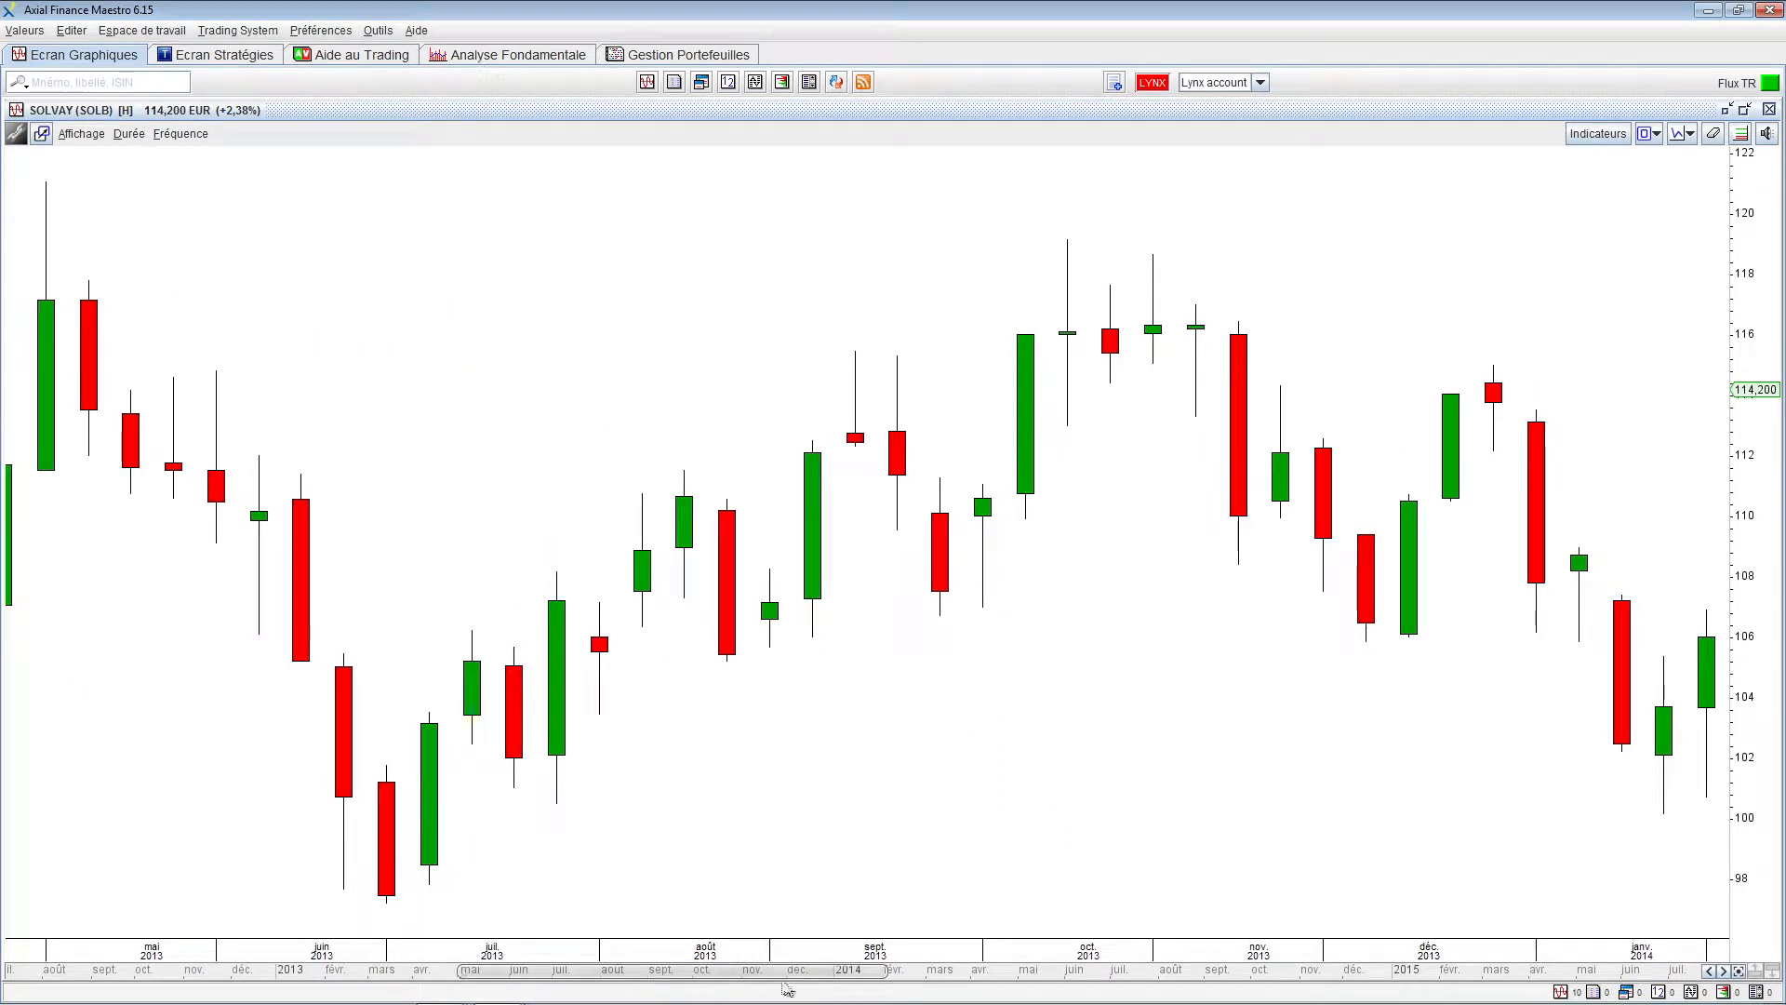
drag(886, 969, 881, 969)
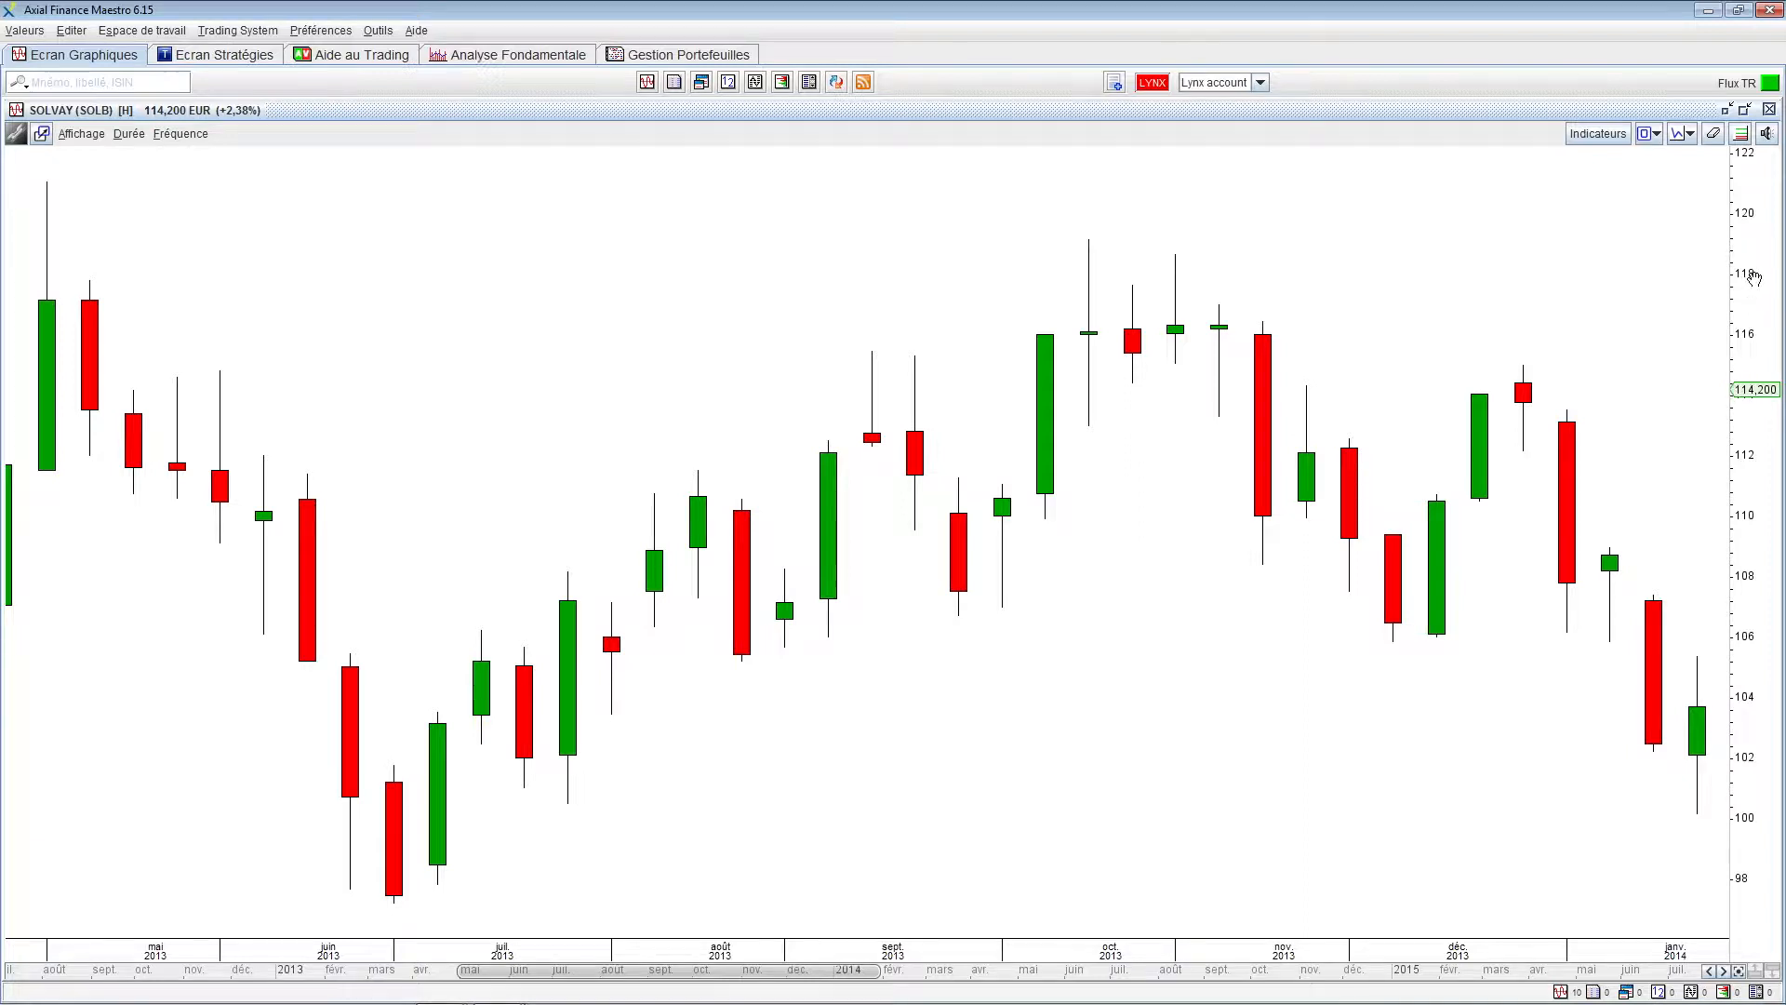
Stretch the price scale through several ranges, reset to the automatic 100–130 view, then bring up chart options
drag(1754, 277, 1744, 680)
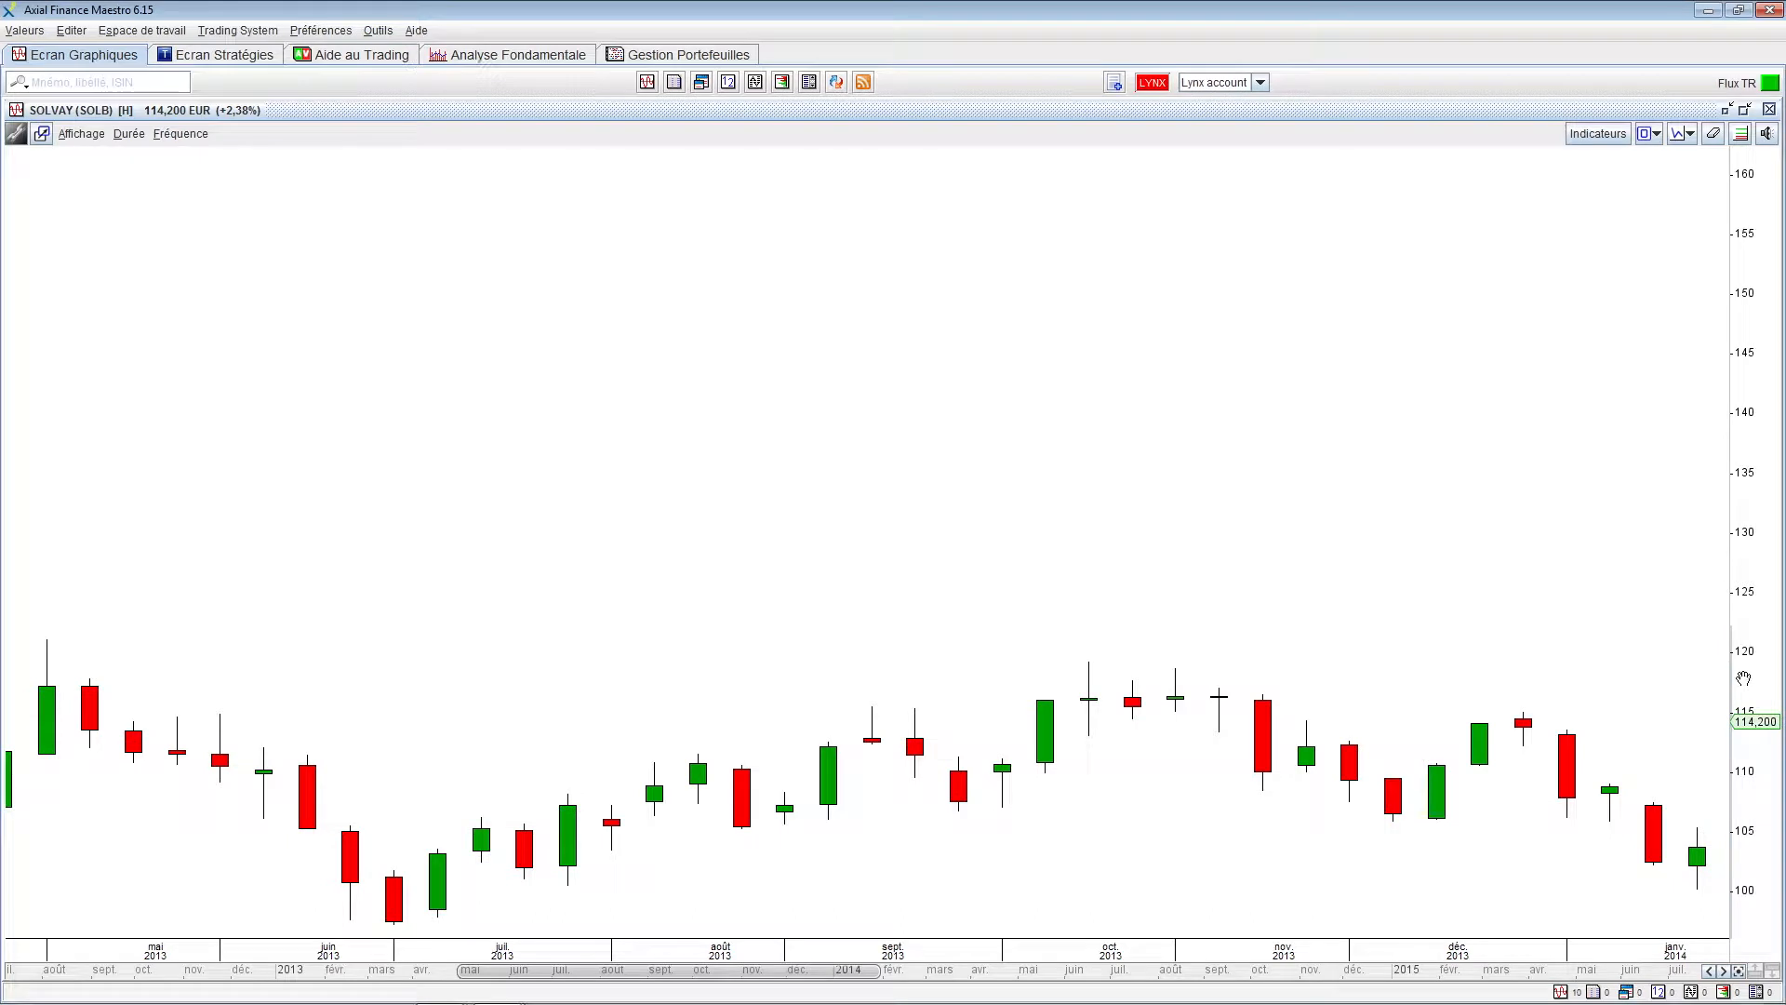
mouse_move(1749, 874)
mouse_down()
mouse_move(1751, 592)
mouse_move(1747, 908)
mouse_up()
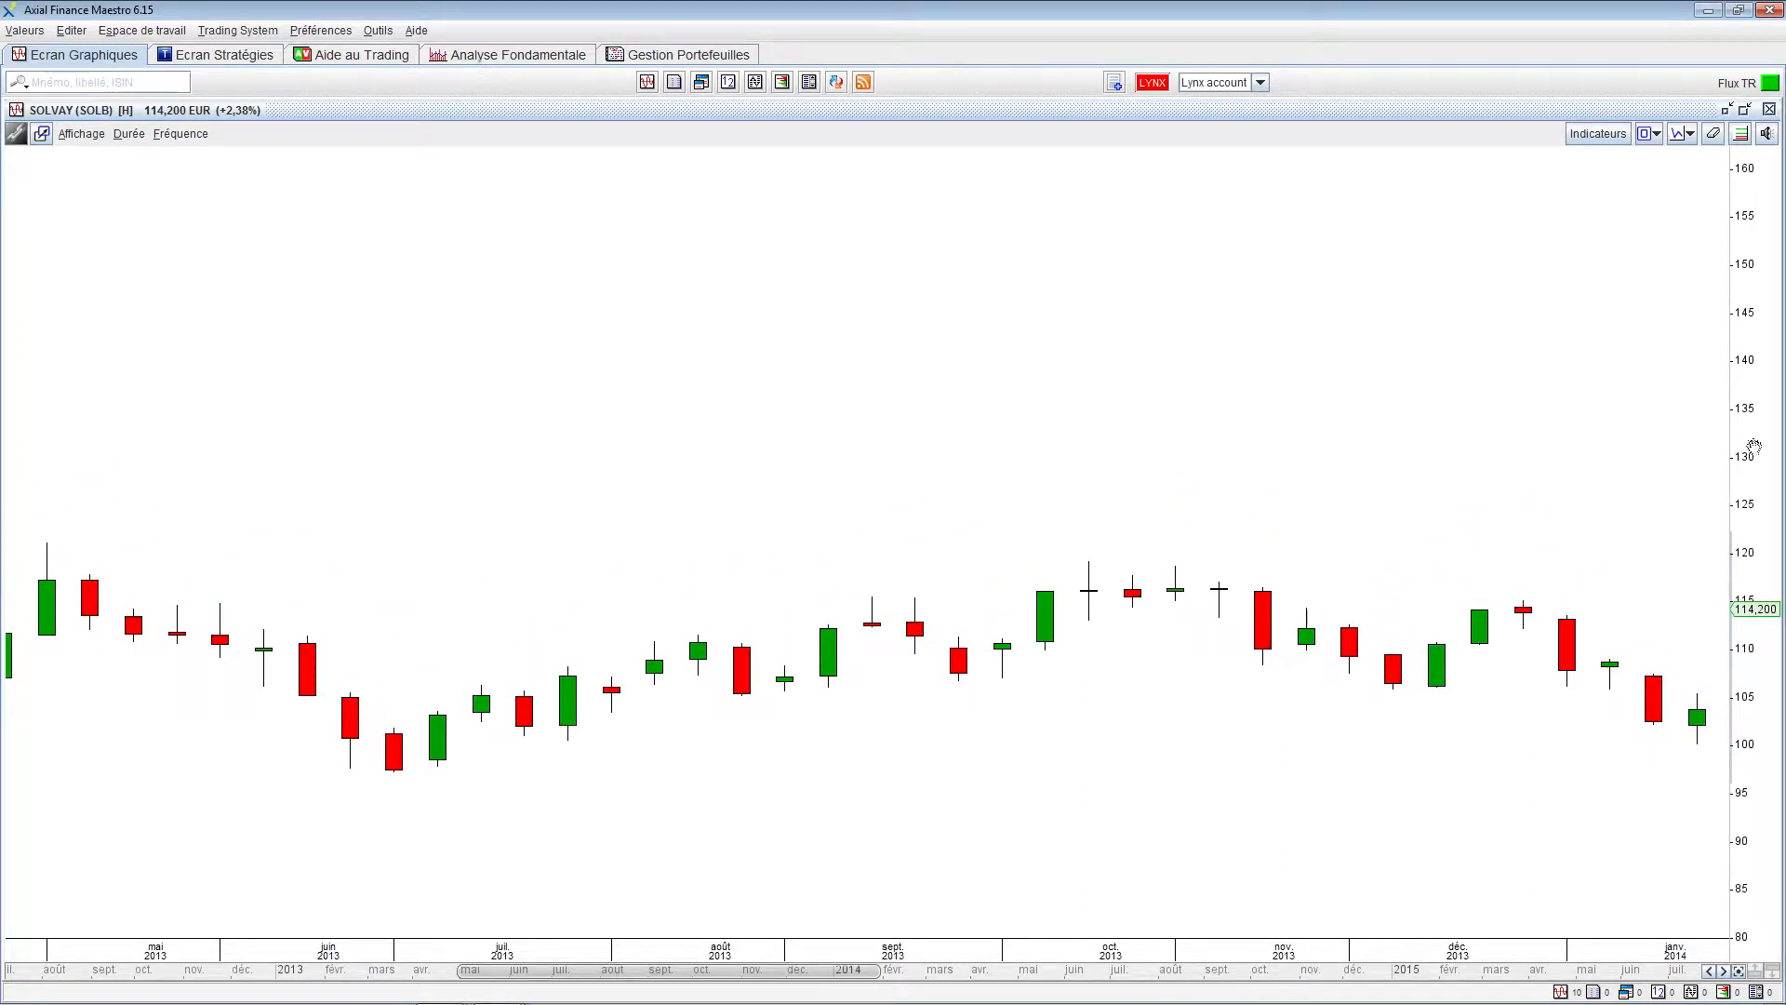
drag(1754, 455, 1750, 614)
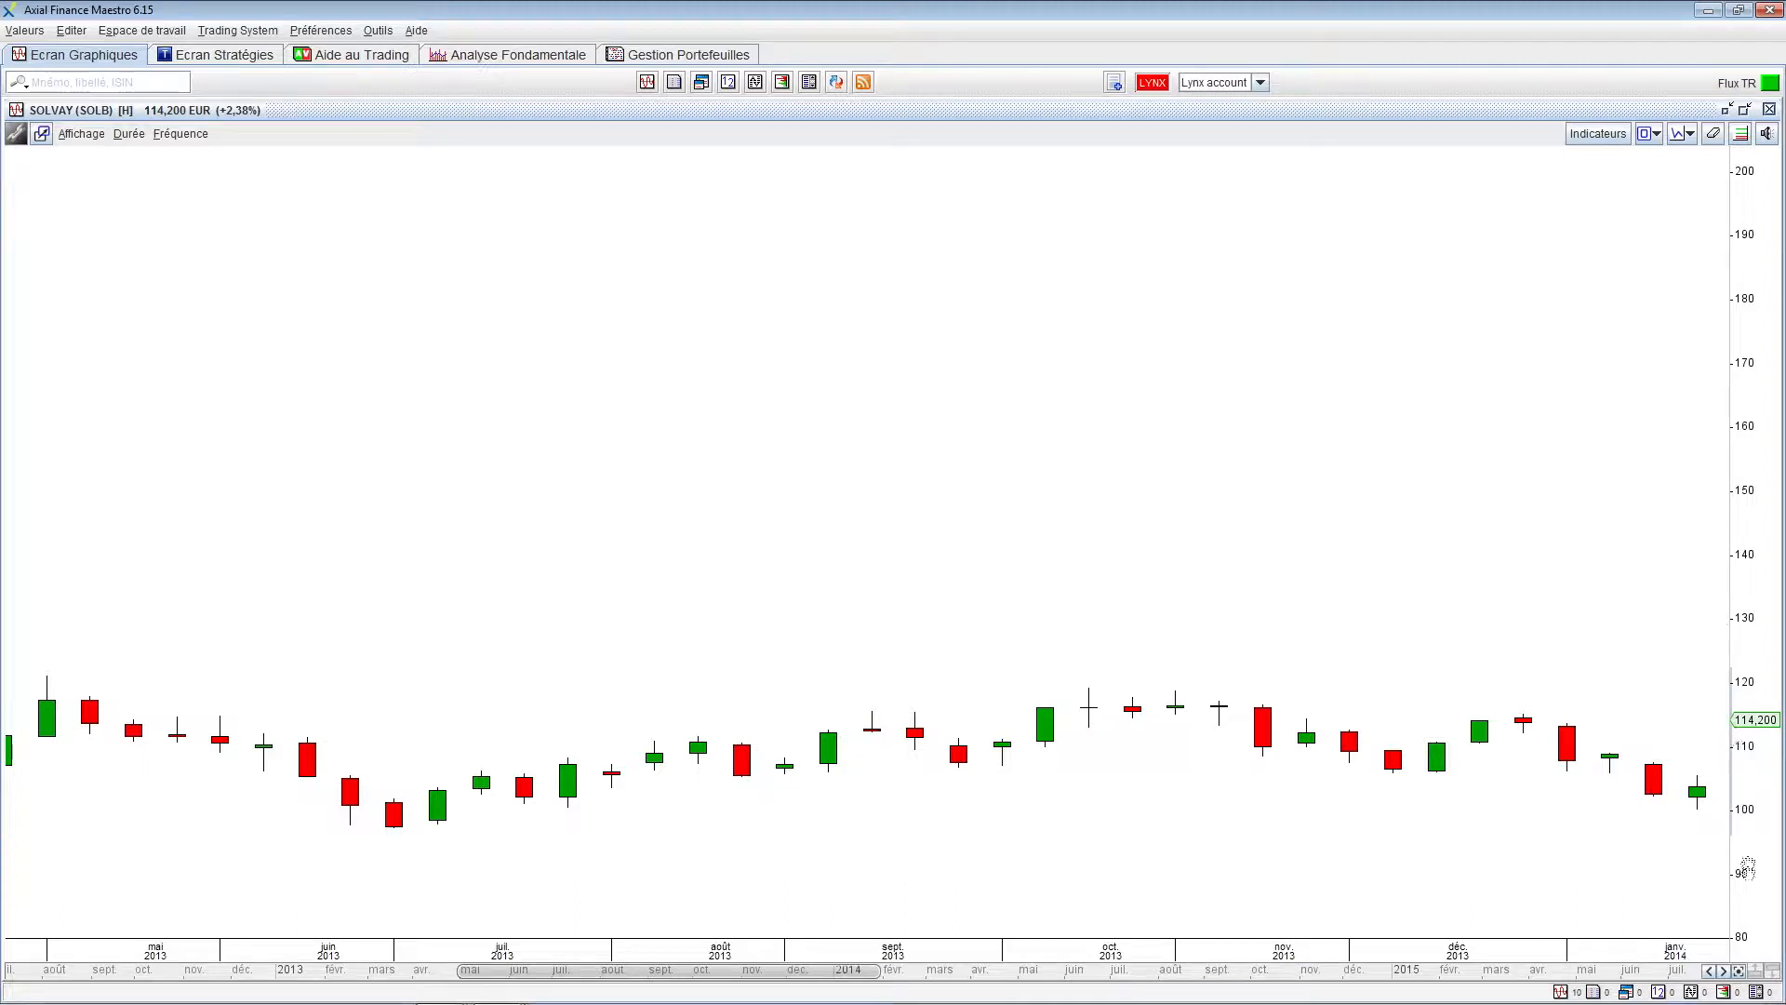
click(1738, 970)
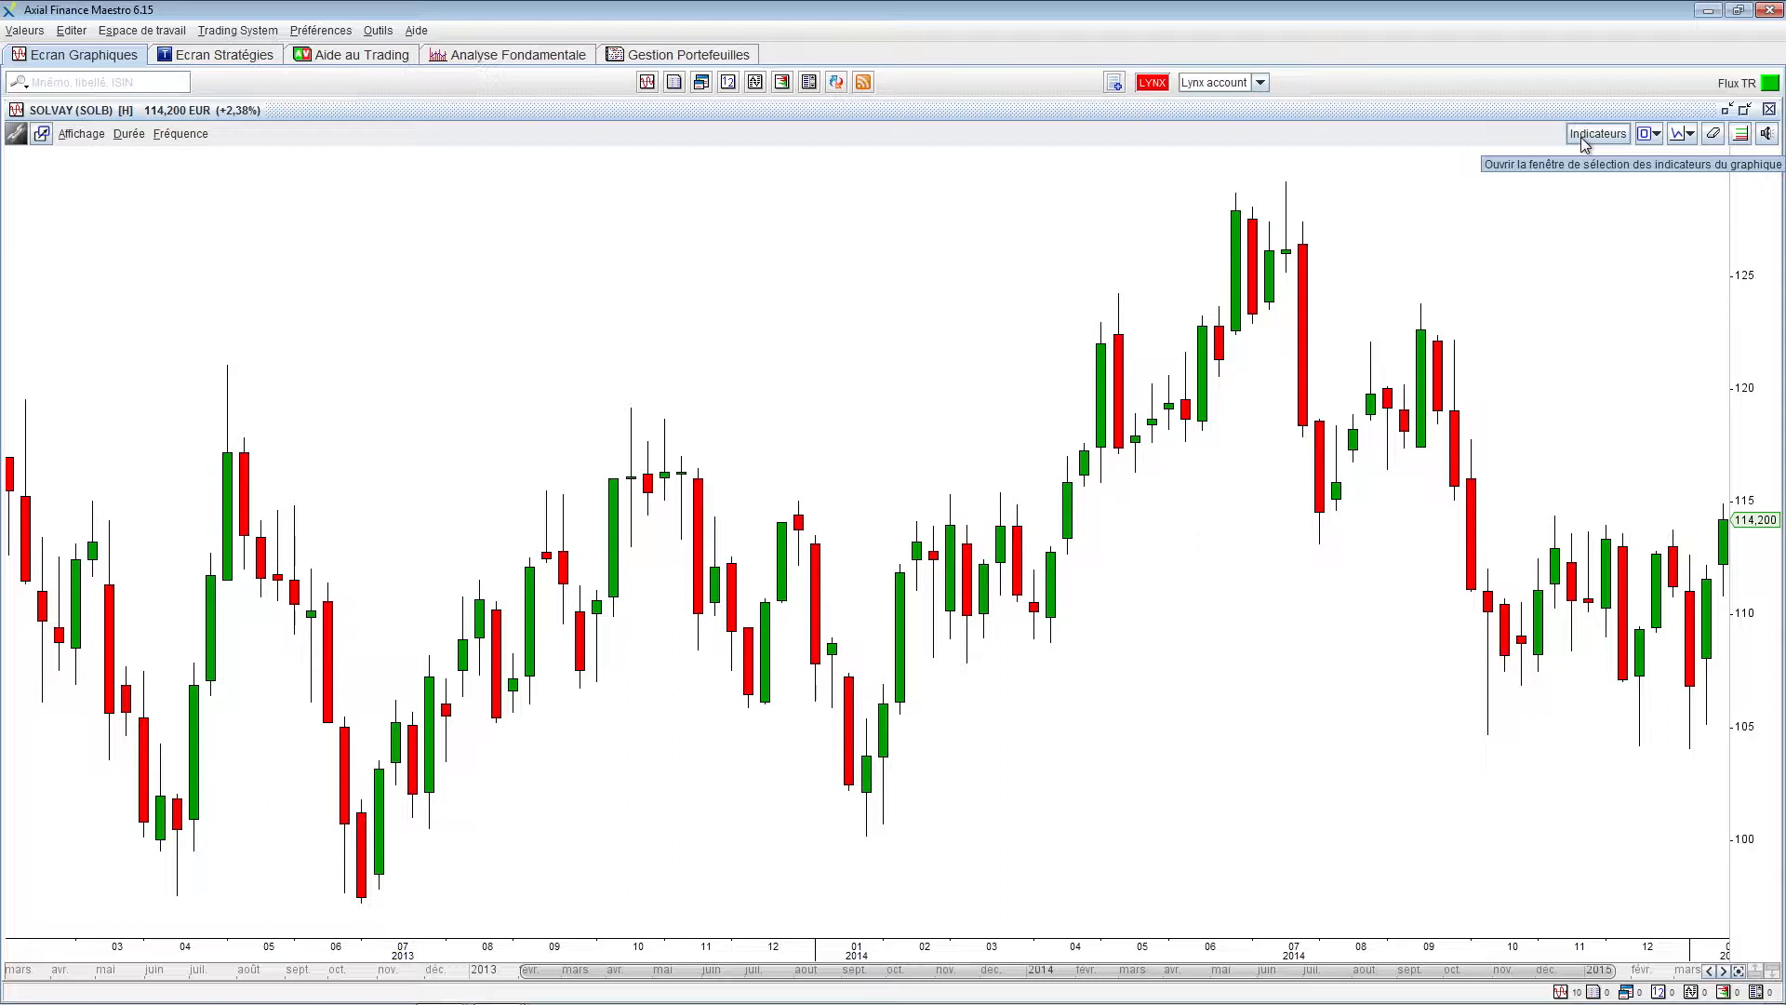
right_click(1511, 209)
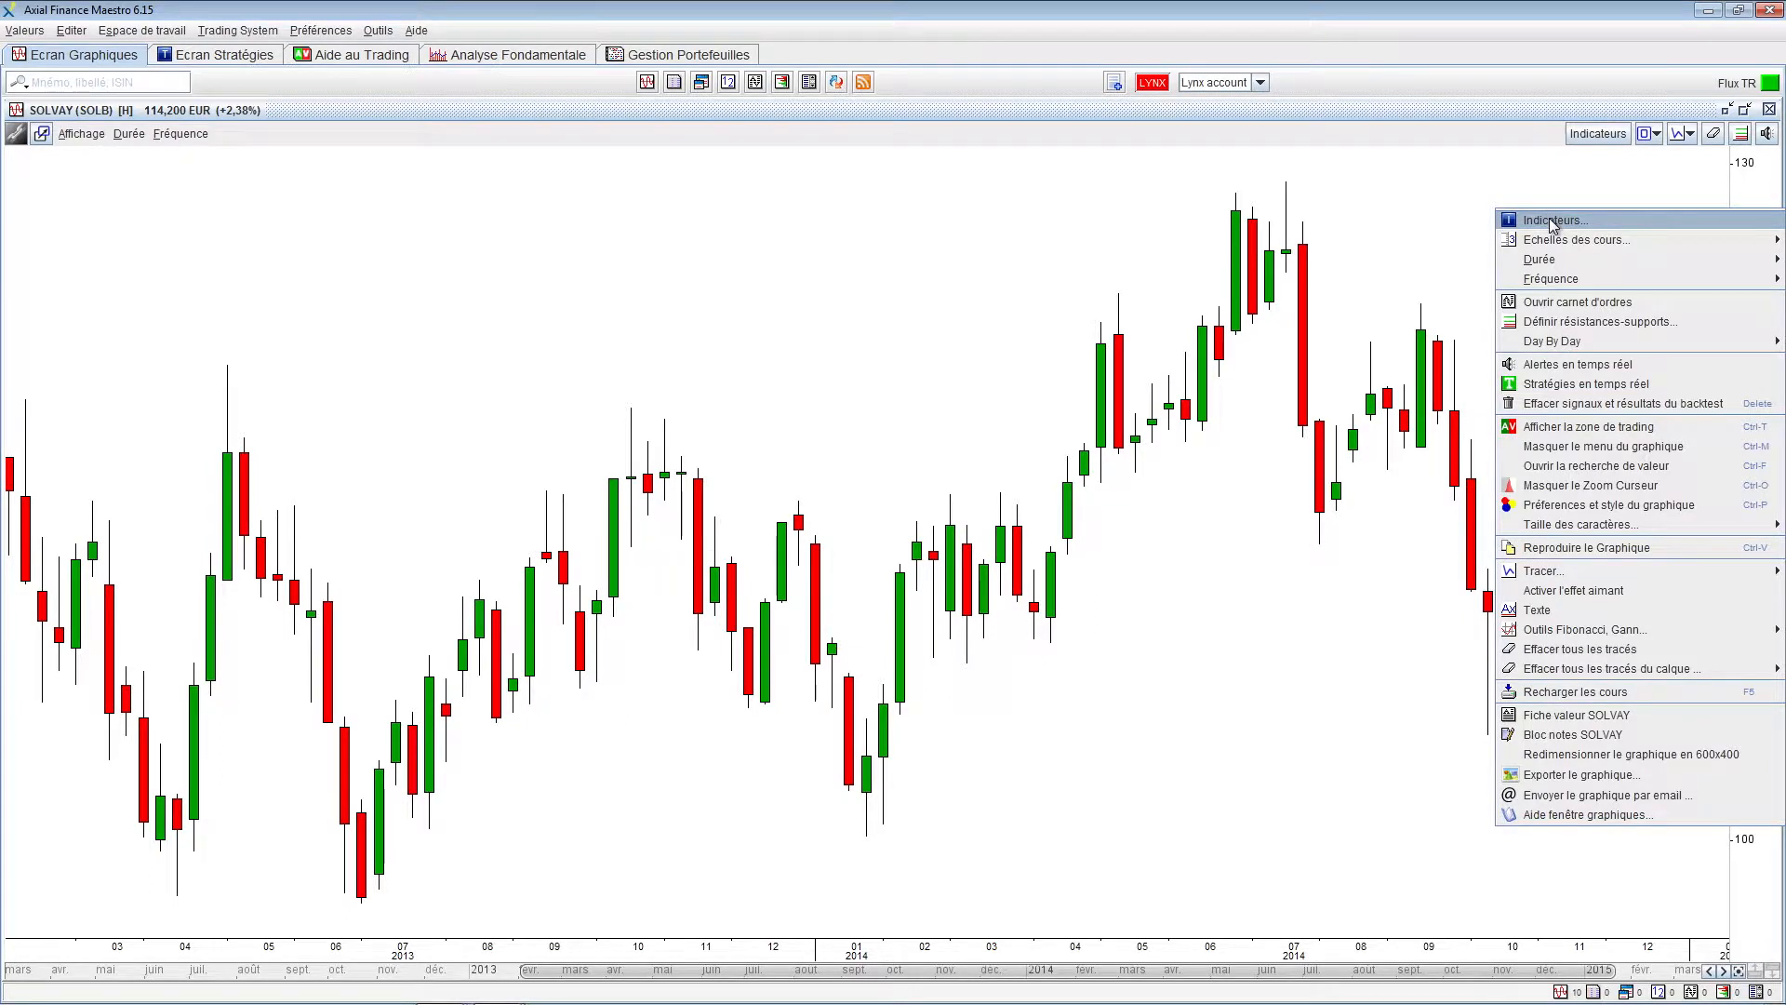
Overlay Bandes de Bollinger (14, 2, Clôture) on the SOLVAY weekly price chart
click(1551, 221)
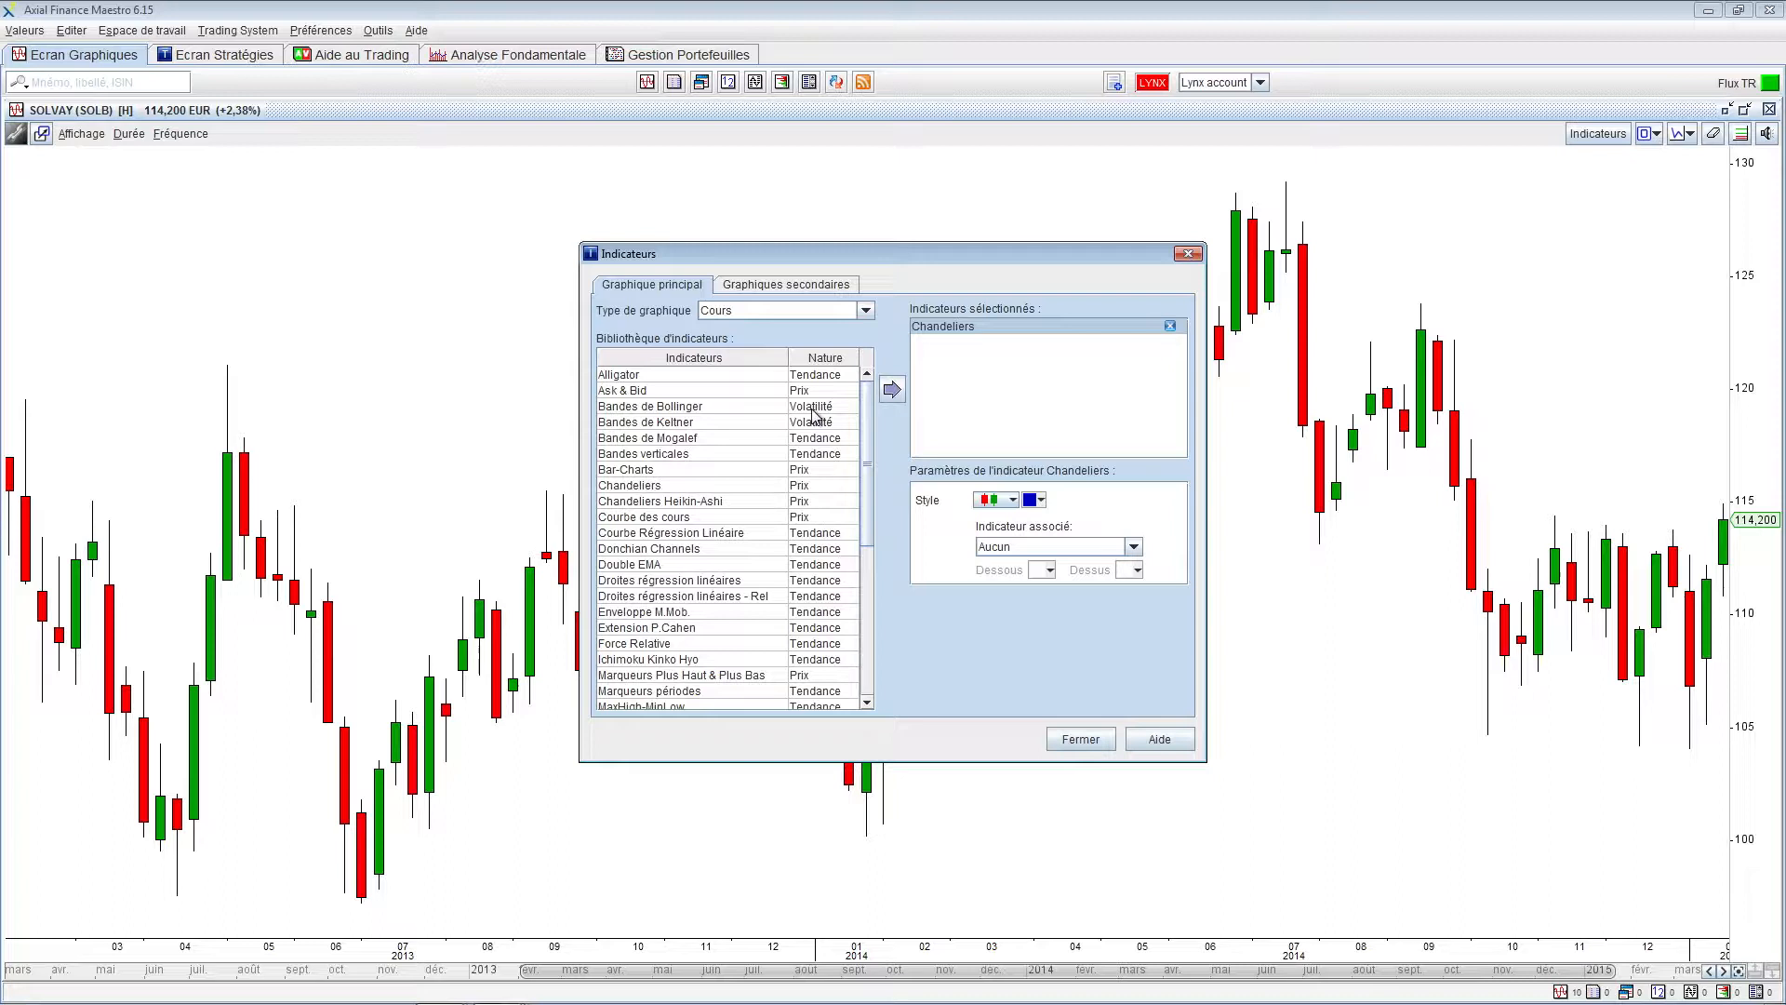
click(703, 410)
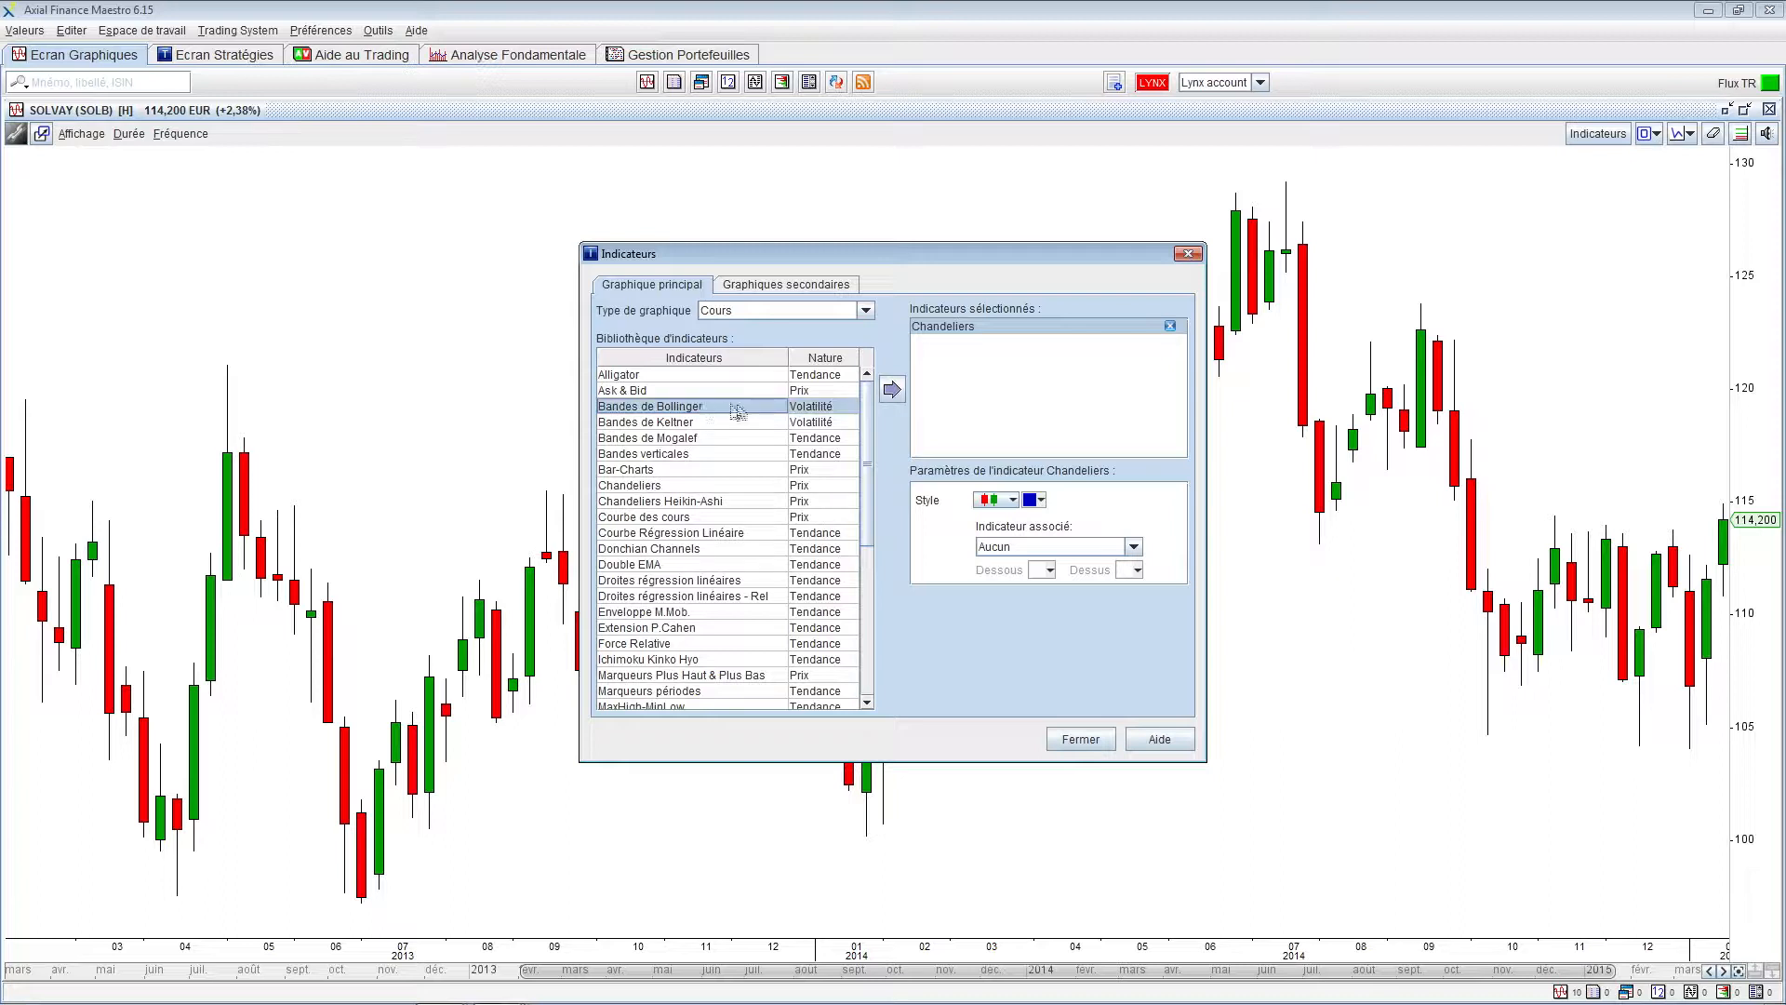
click(891, 391)
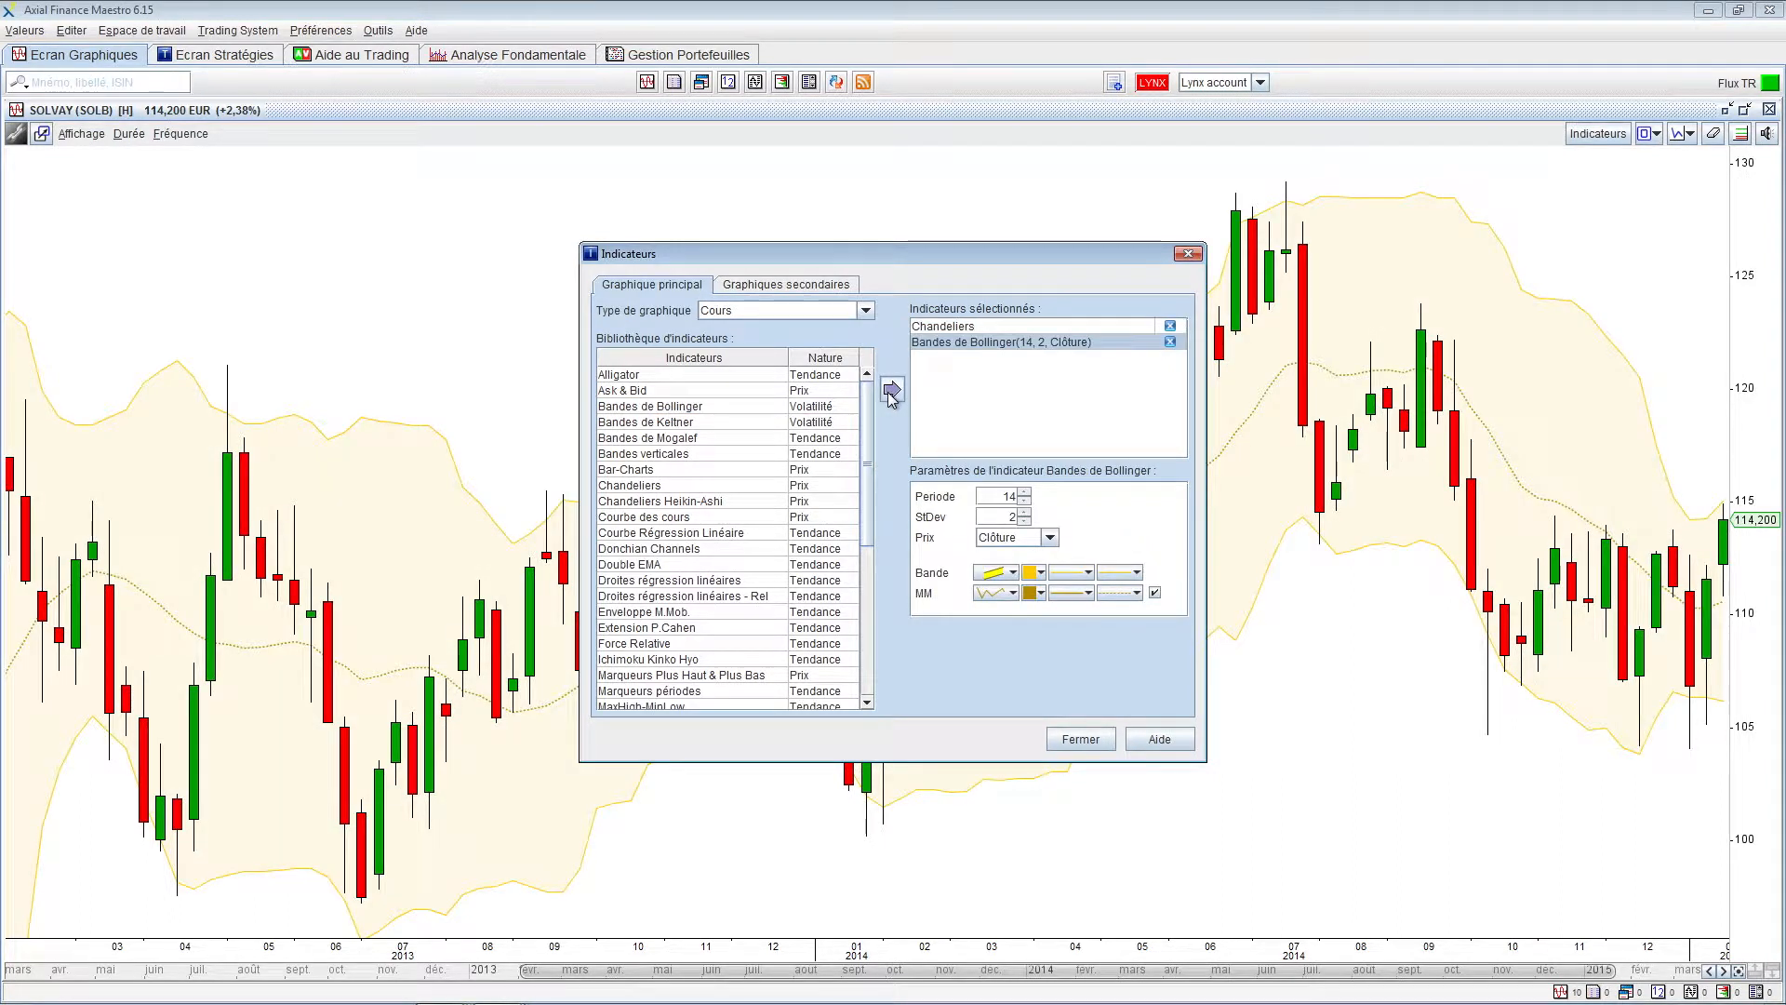
Add a MACD Zero Lag secondary pane, then delete it and reopen the indicator settings
click(836, 293)
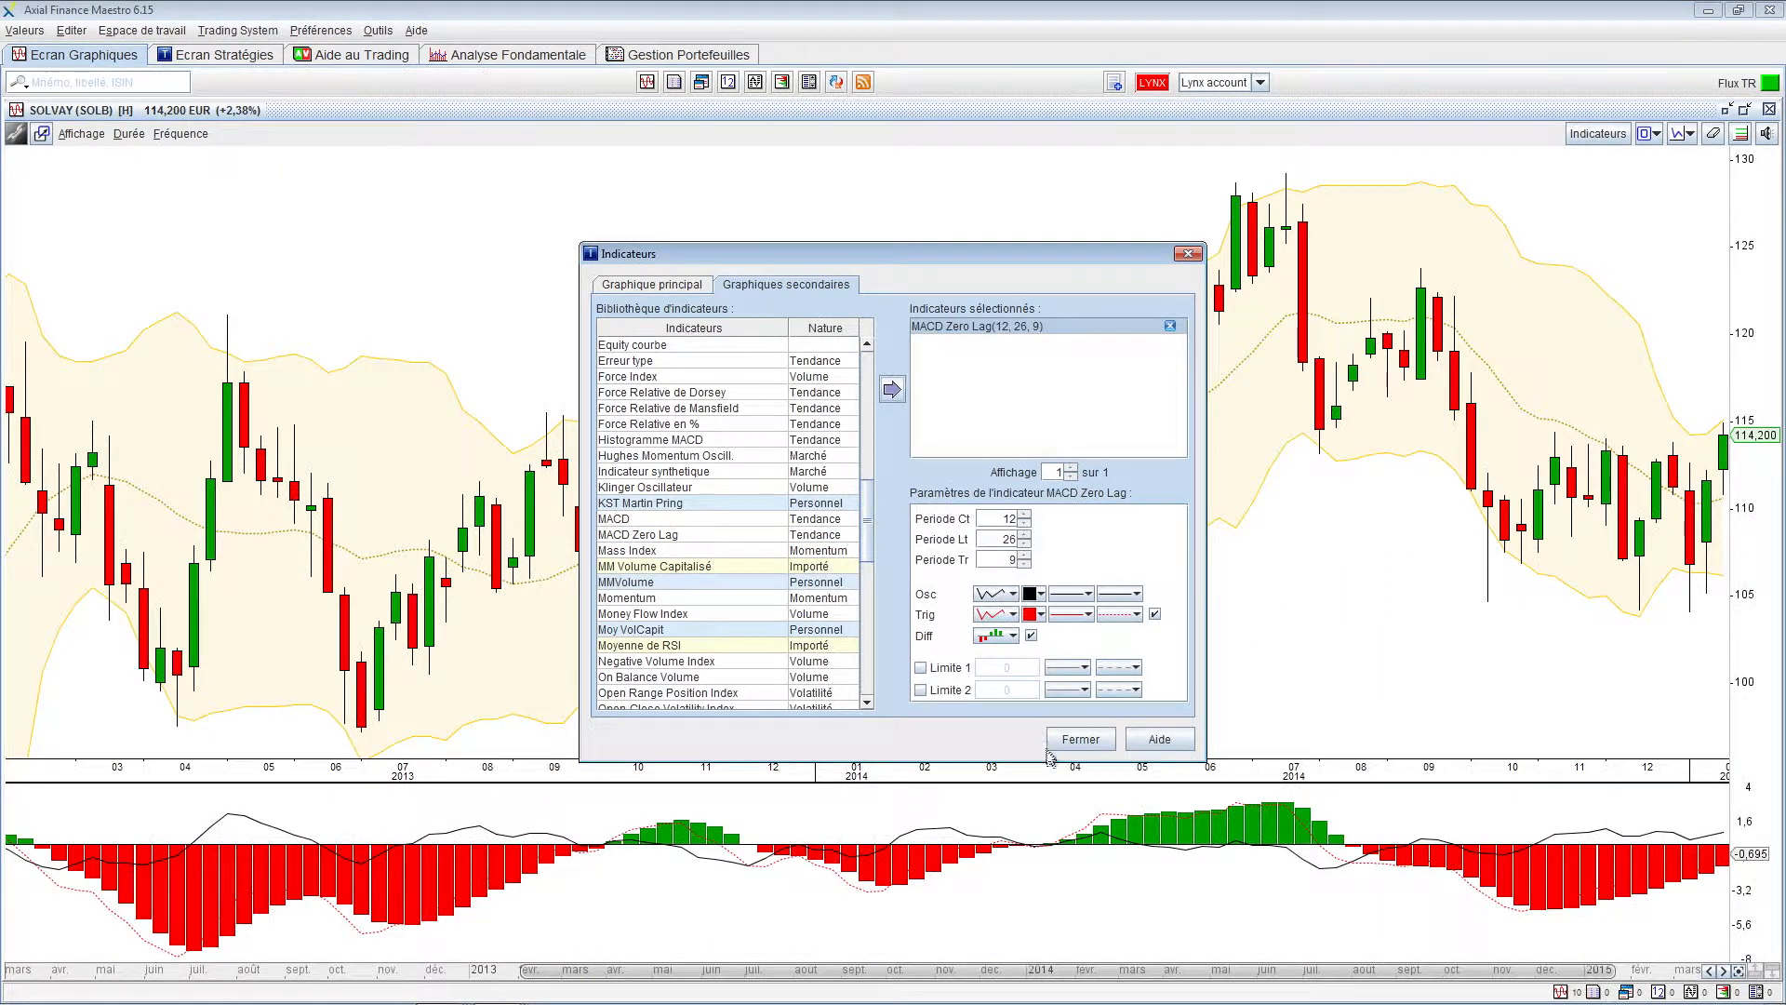
click(1079, 742)
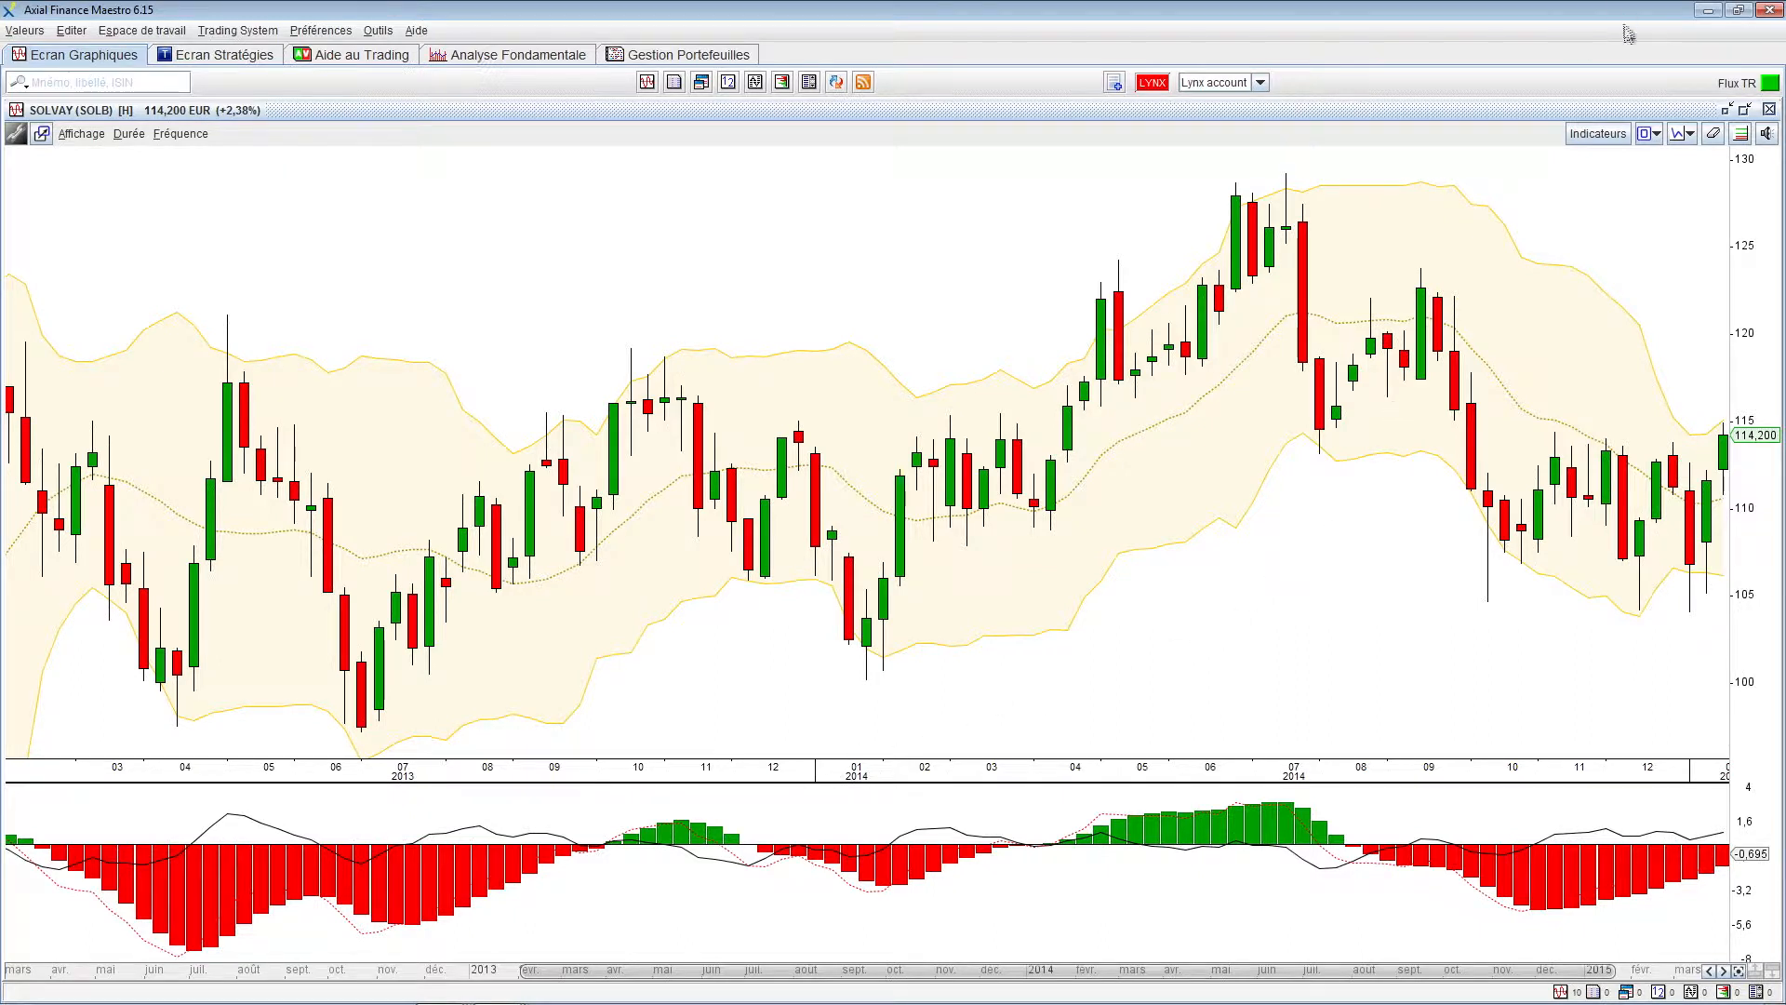
click(1600, 135)
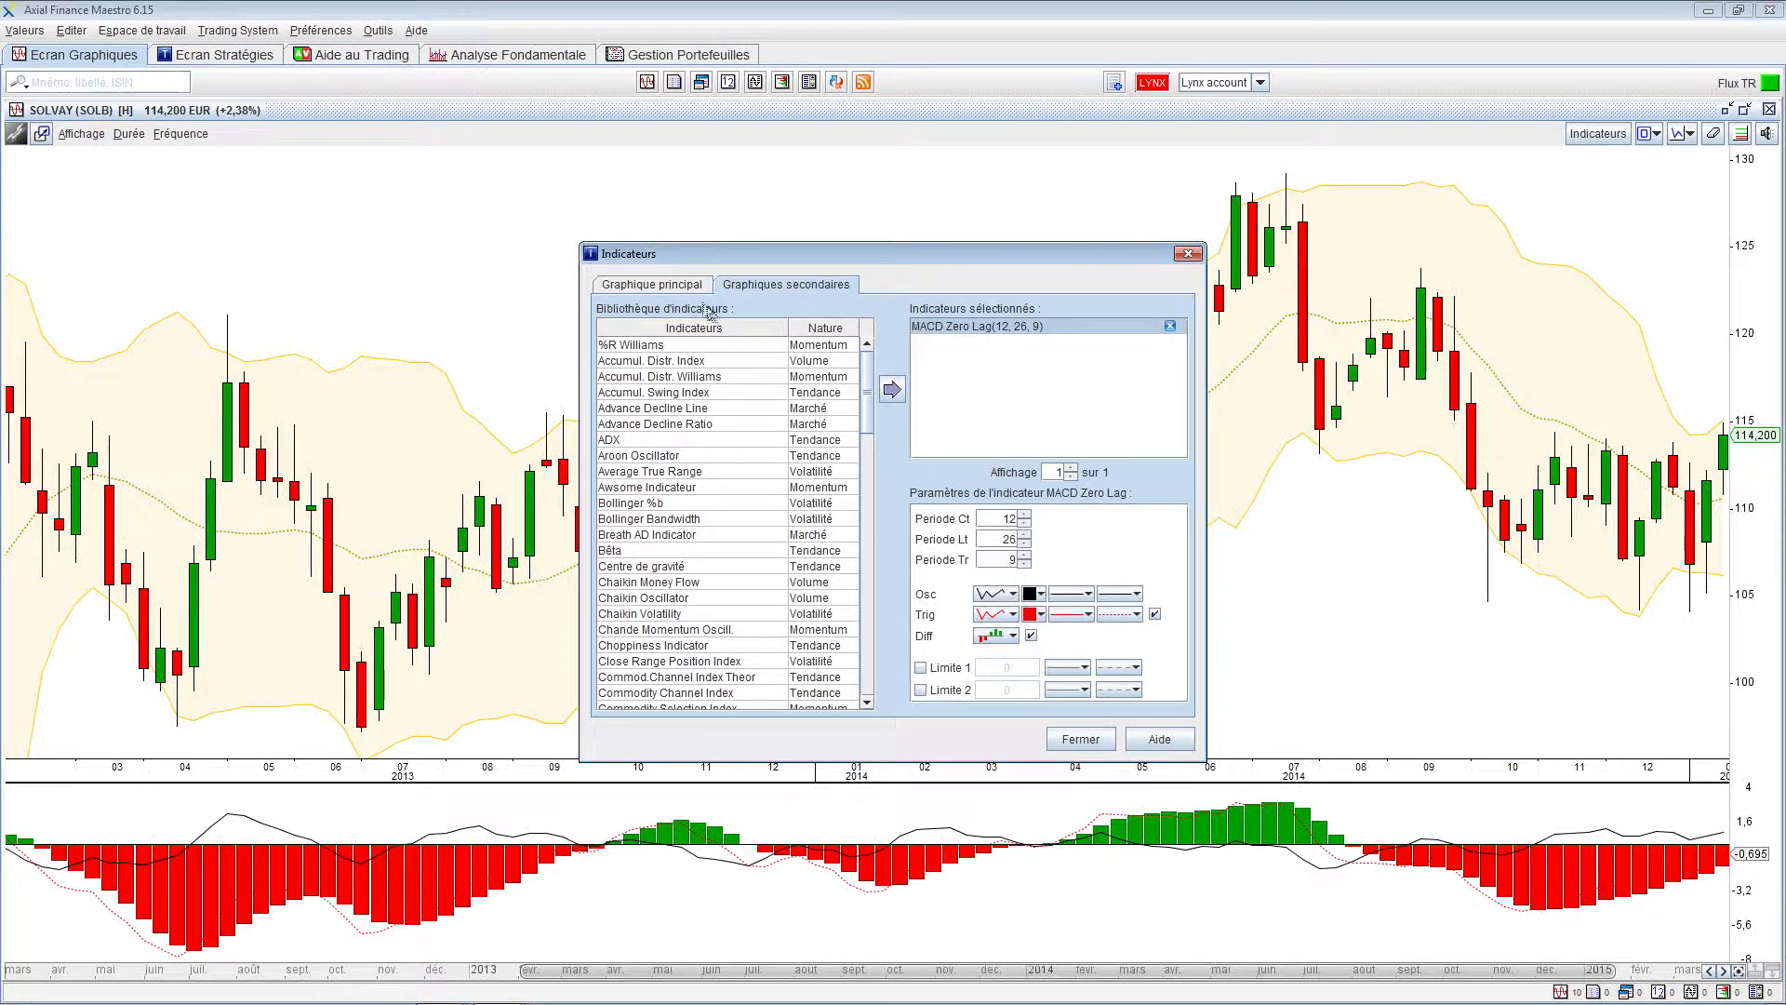
click(1170, 326)
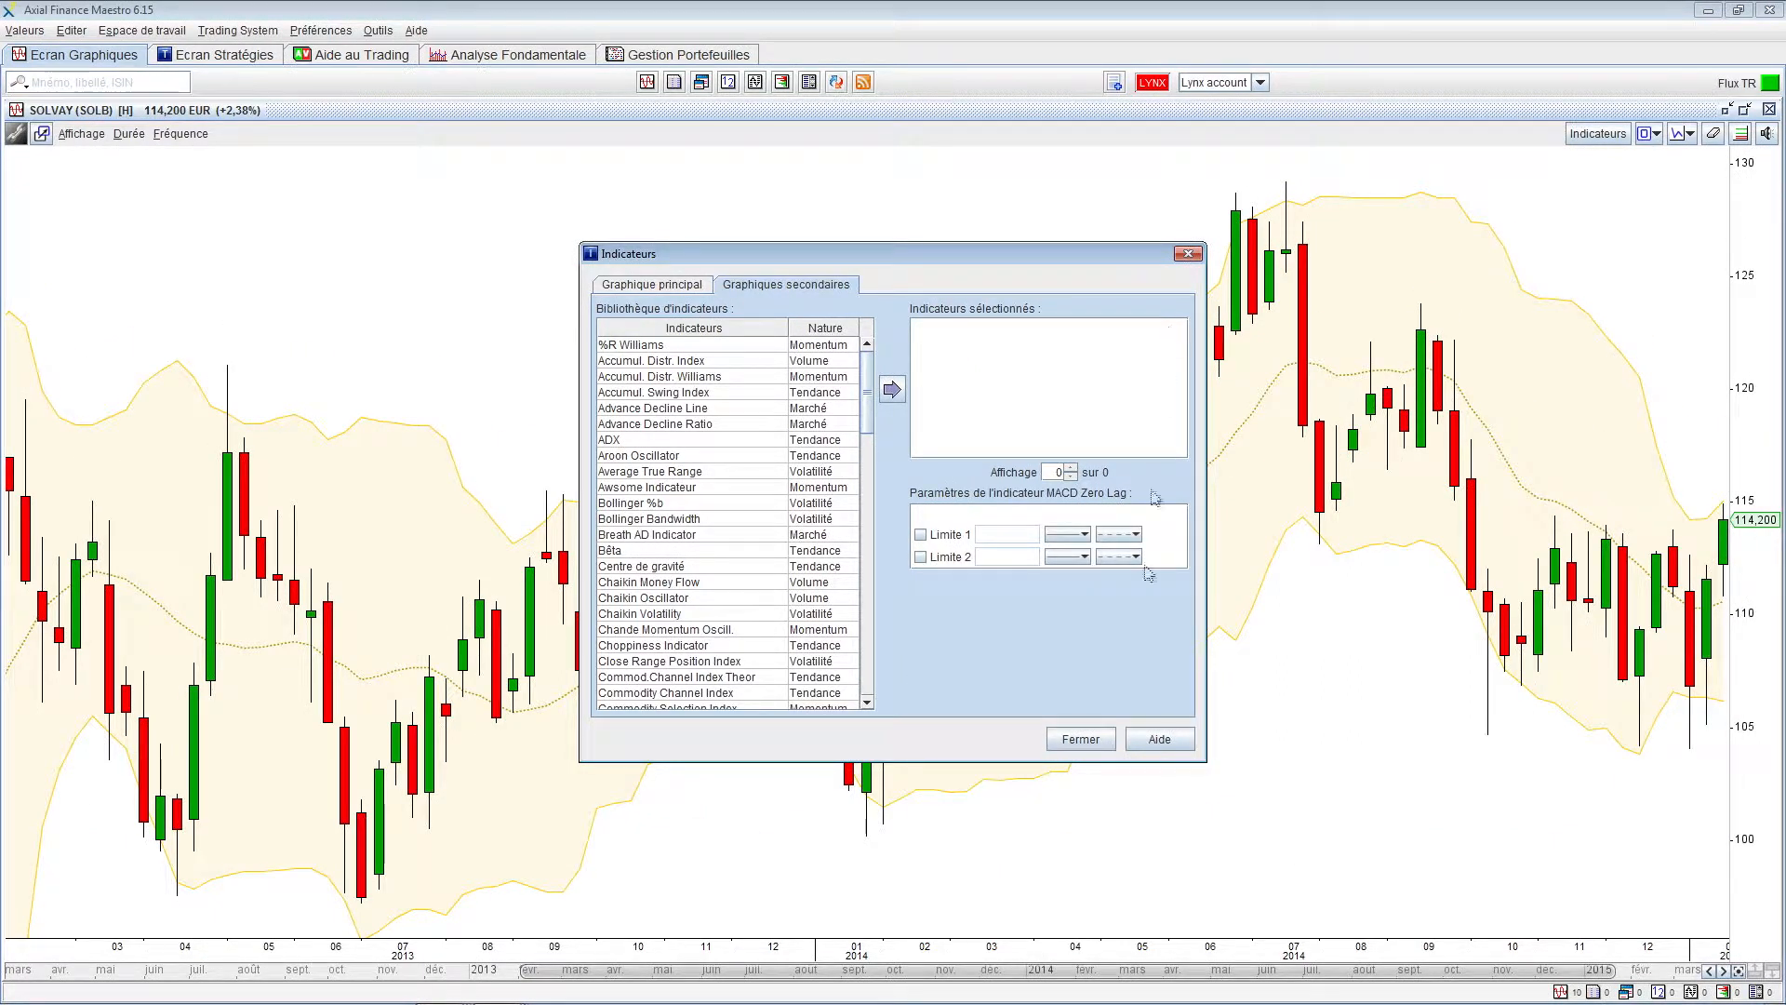
click(1080, 740)
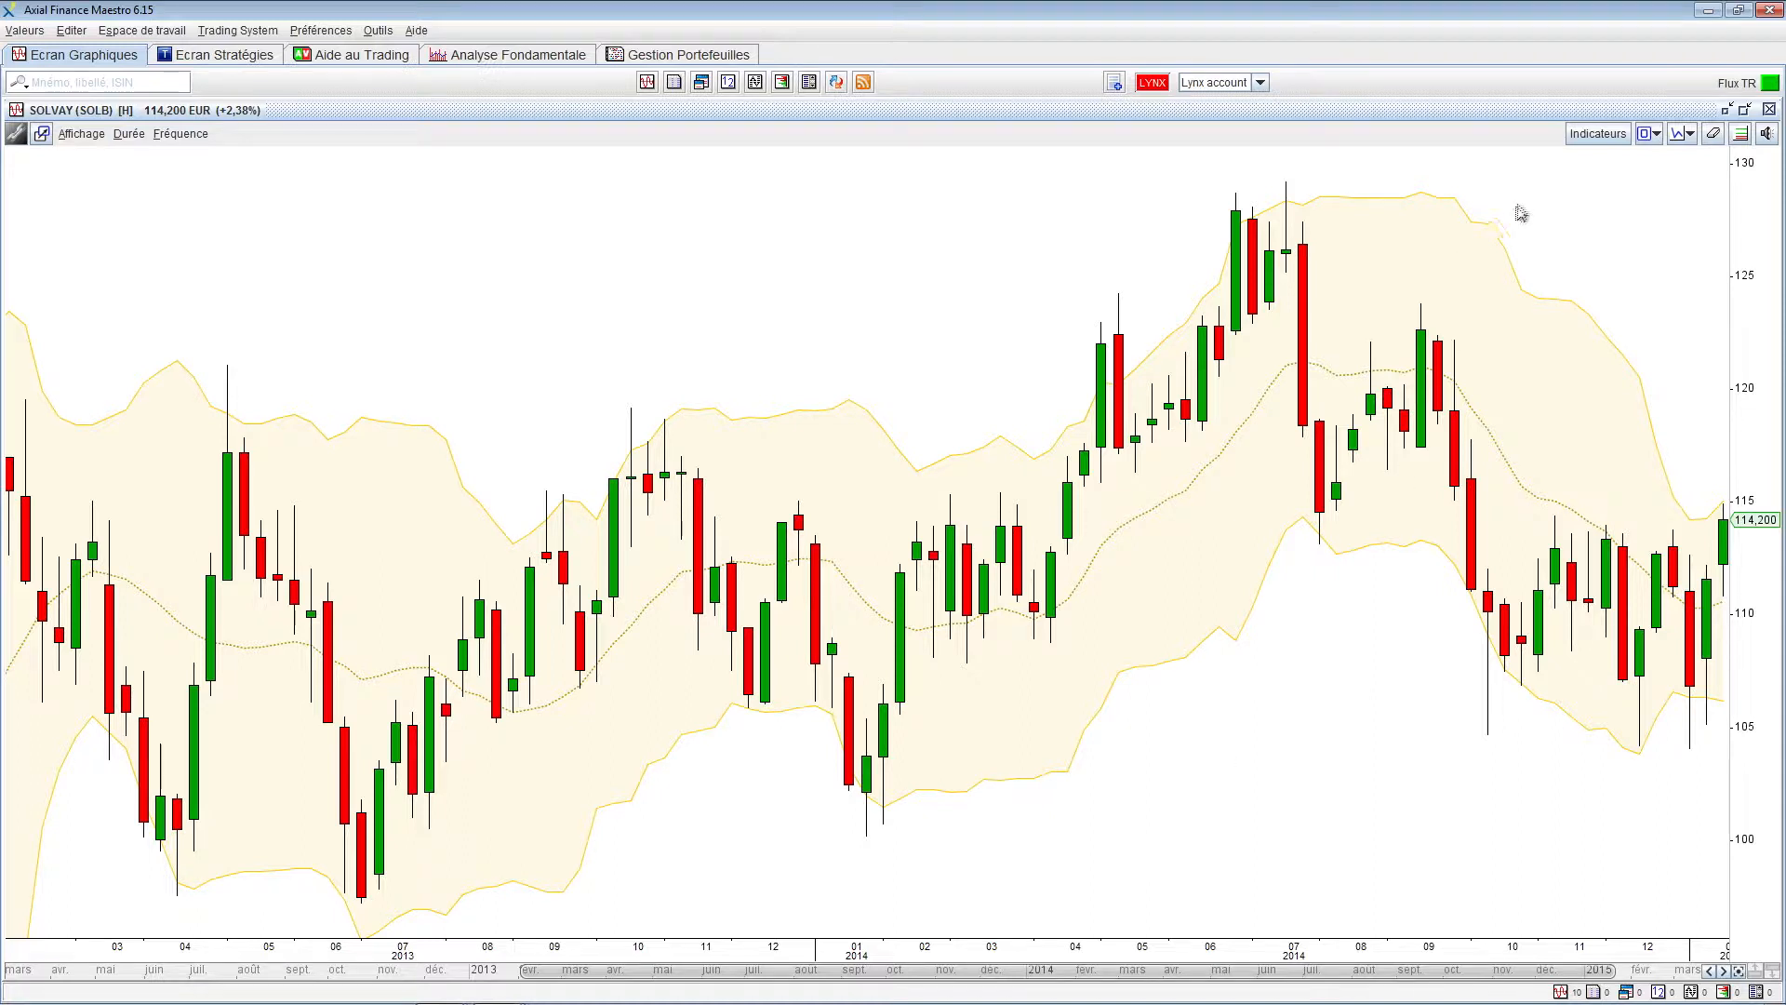
click(1597, 133)
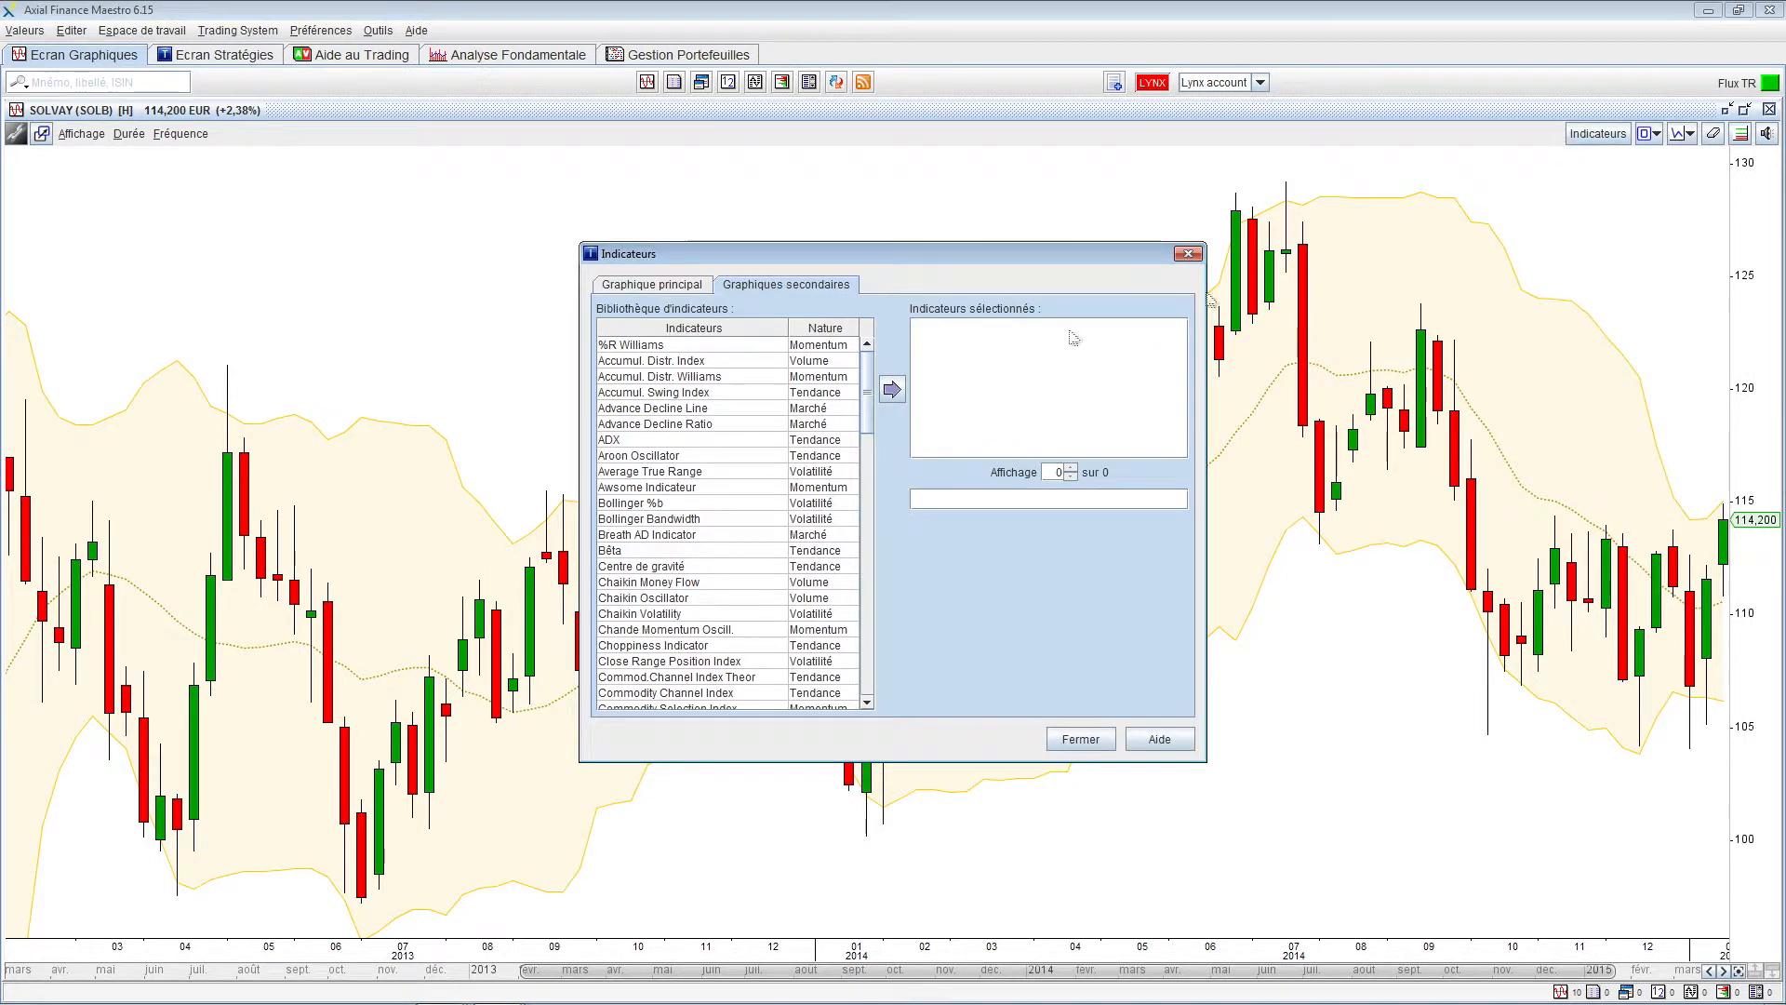
Resize the MACD Zero Lag 12-26 and RSI 12 panes, then maximize and restore the RSI pane
scroll(808, 504, down, 3)
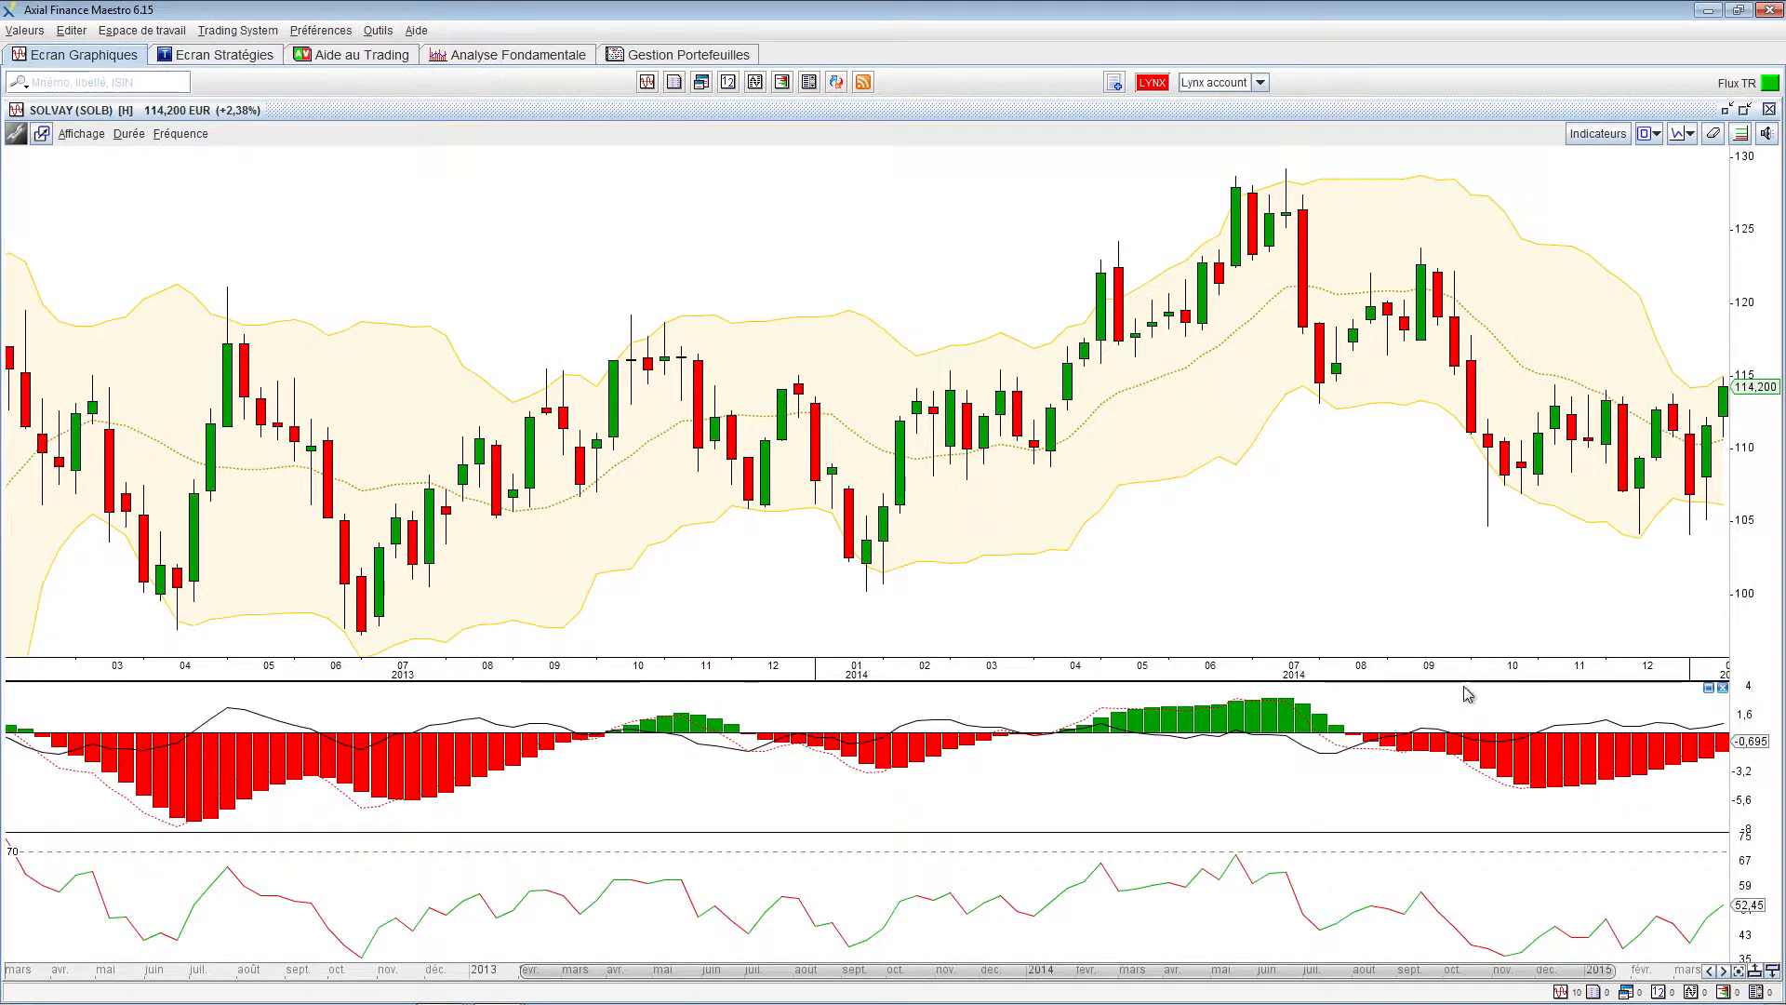
mouse_move(1462, 682)
mouse_down()
mouse_move(1462, 605)
mouse_move(1456, 696)
mouse_up()
mouse_move(1455, 839)
mouse_down()
mouse_move(1455, 780)
mouse_move(1455, 845)
mouse_up()
click(1709, 853)
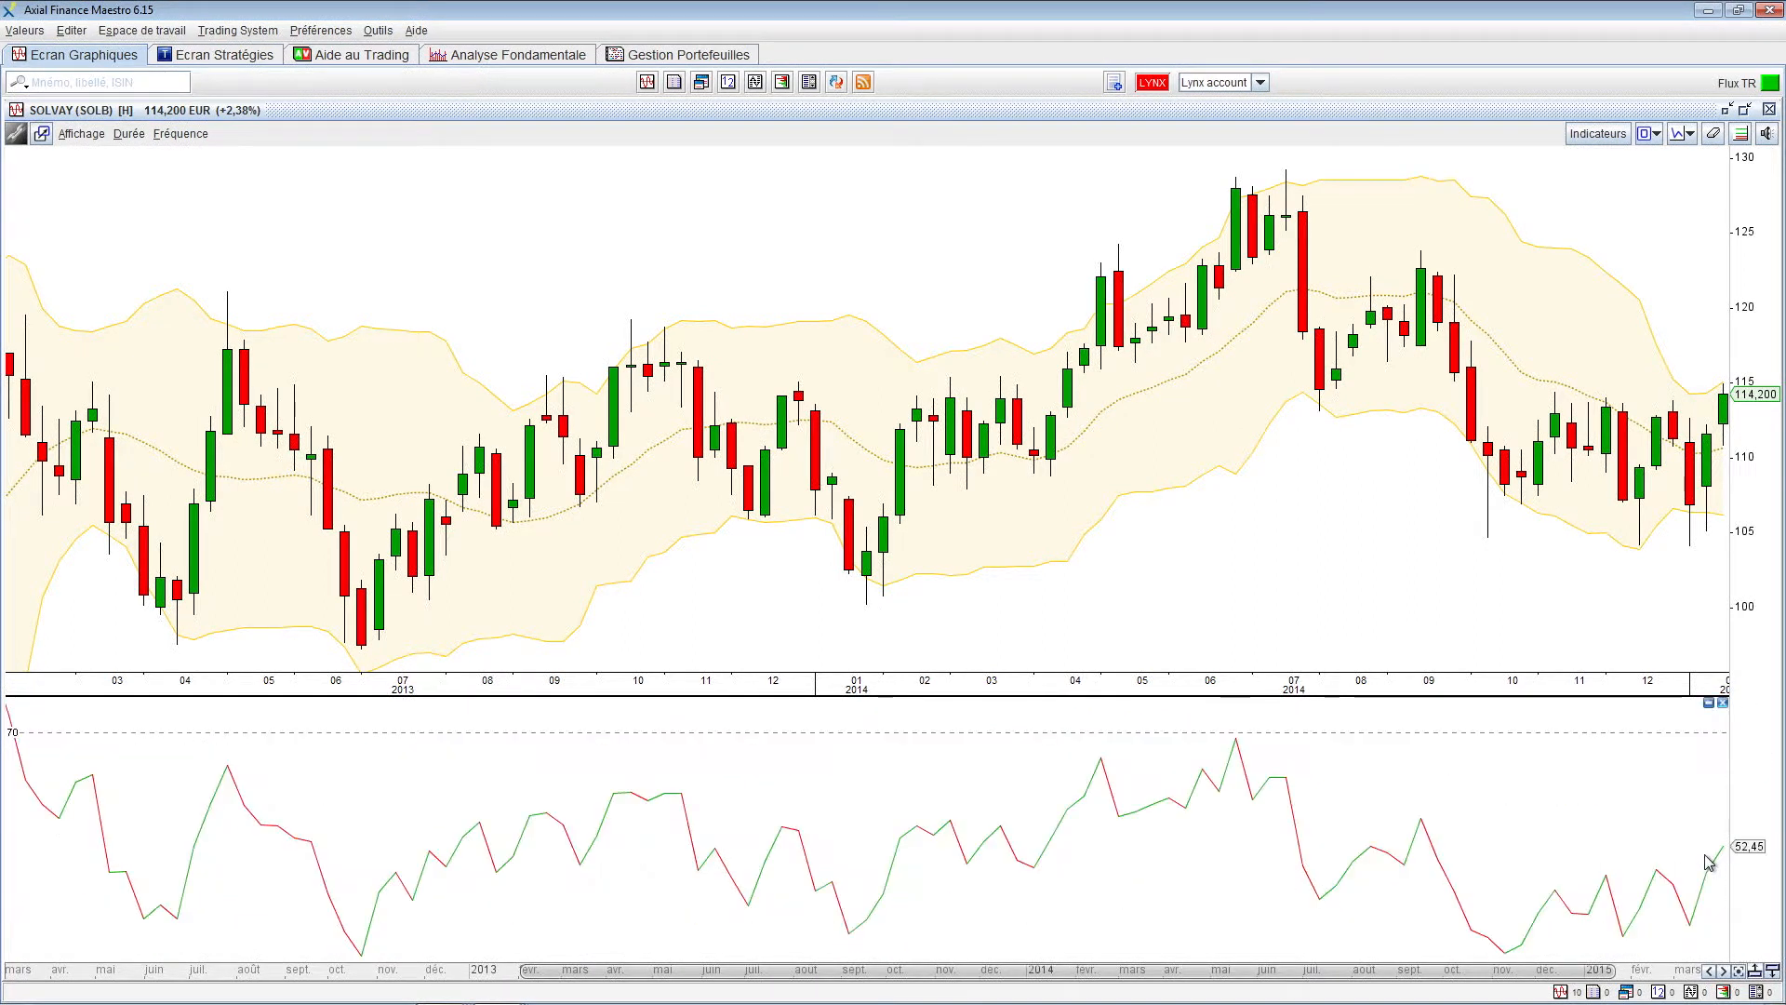
click(1709, 703)
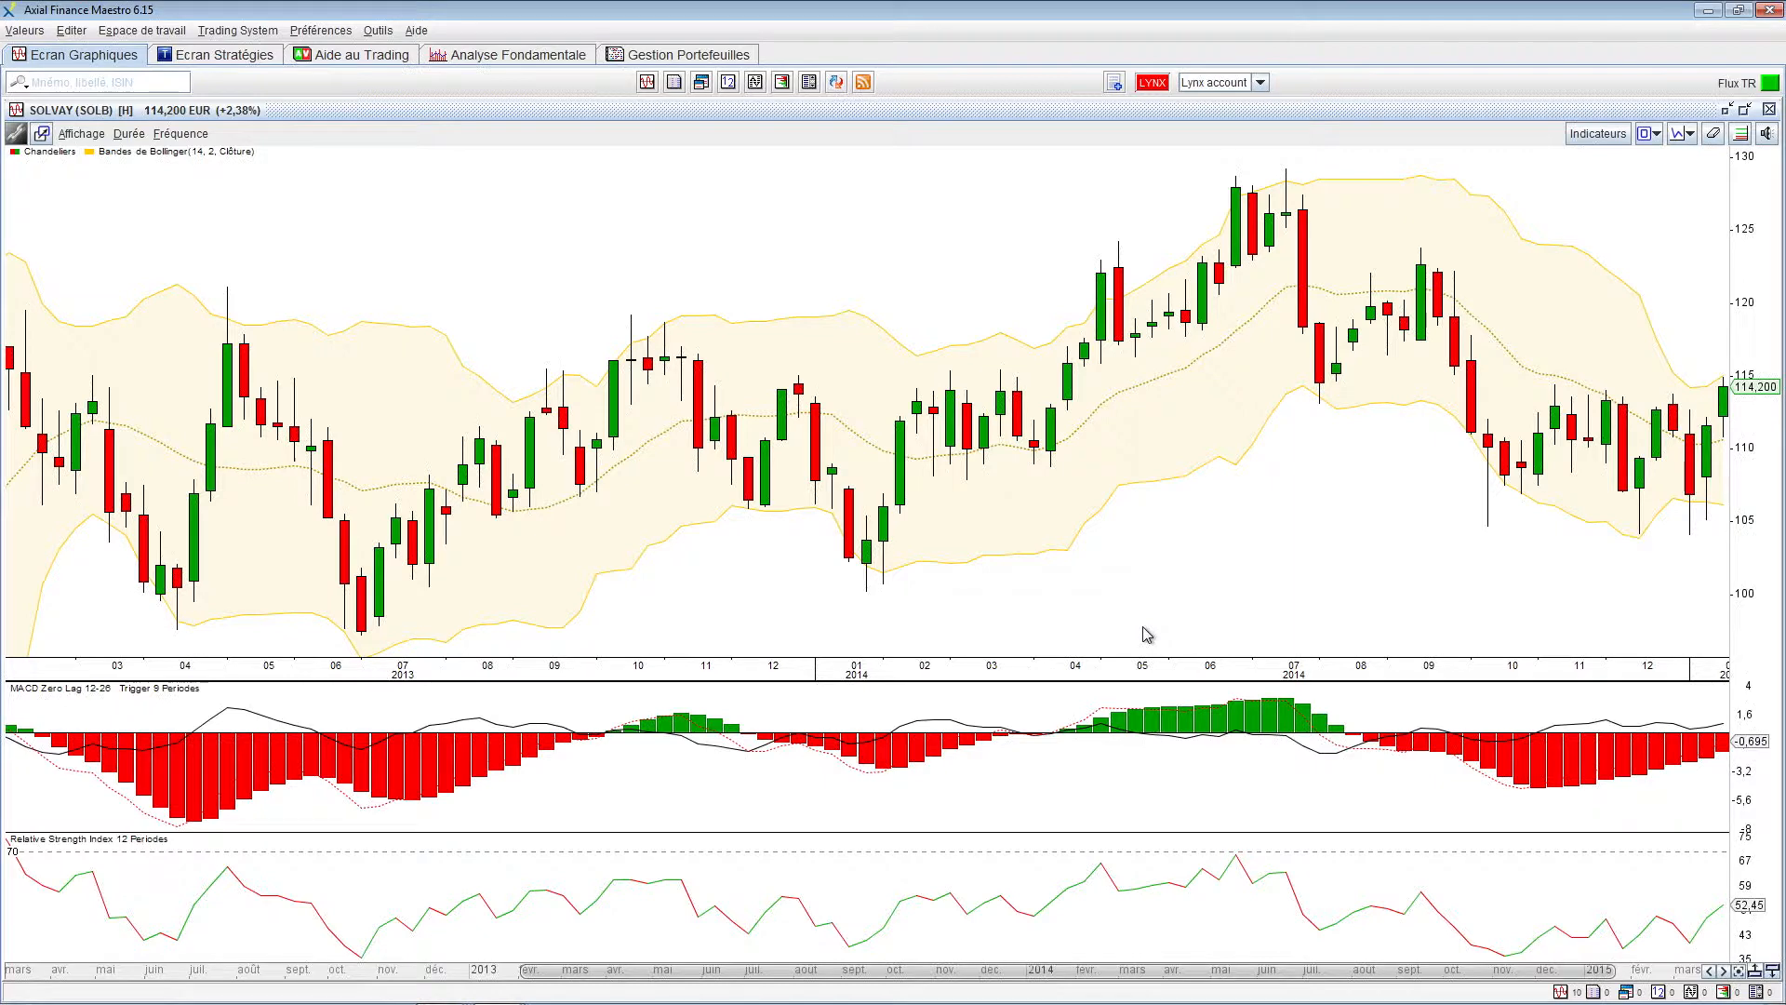
Give the price chart and MACD pane more height, toggle the RSI pane's size, then close it
mouse_move(1130, 682)
mouse_down()
mouse_move(1132, 727)
mouse_move(1132, 710)
mouse_up()
mouse_move(1130, 830)
mouse_down()
mouse_move(1128, 771)
mouse_move(1128, 840)
mouse_up()
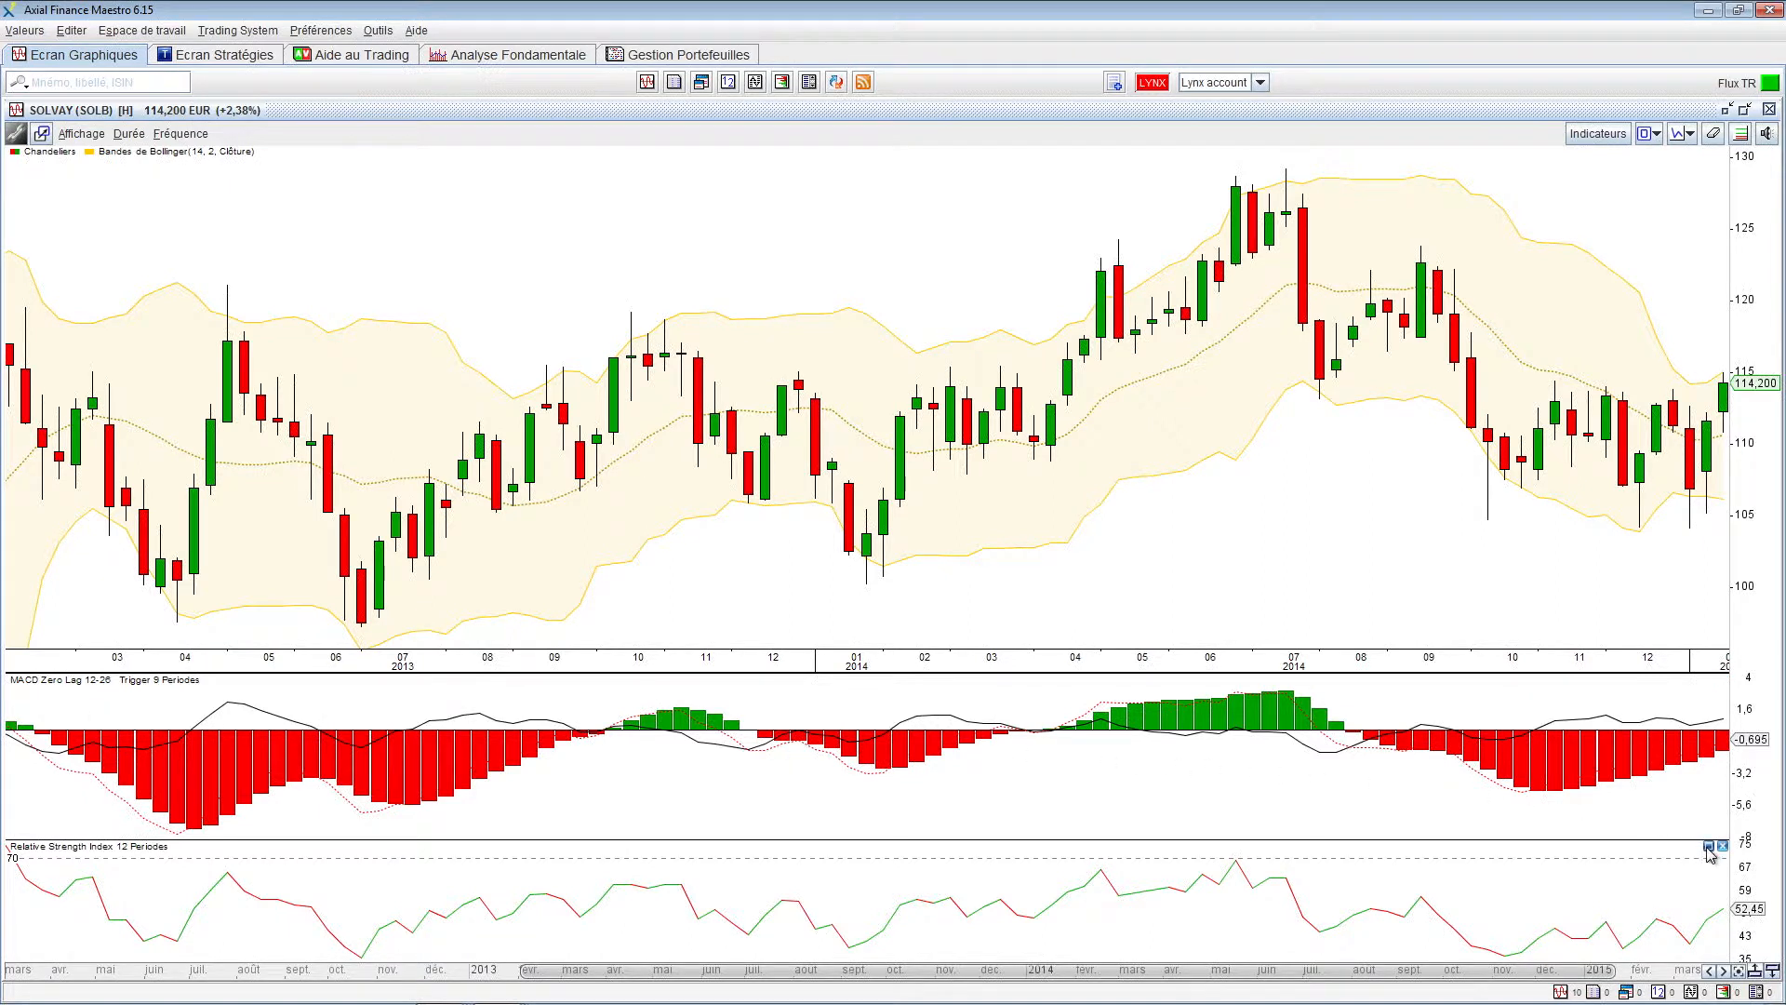
click(1709, 848)
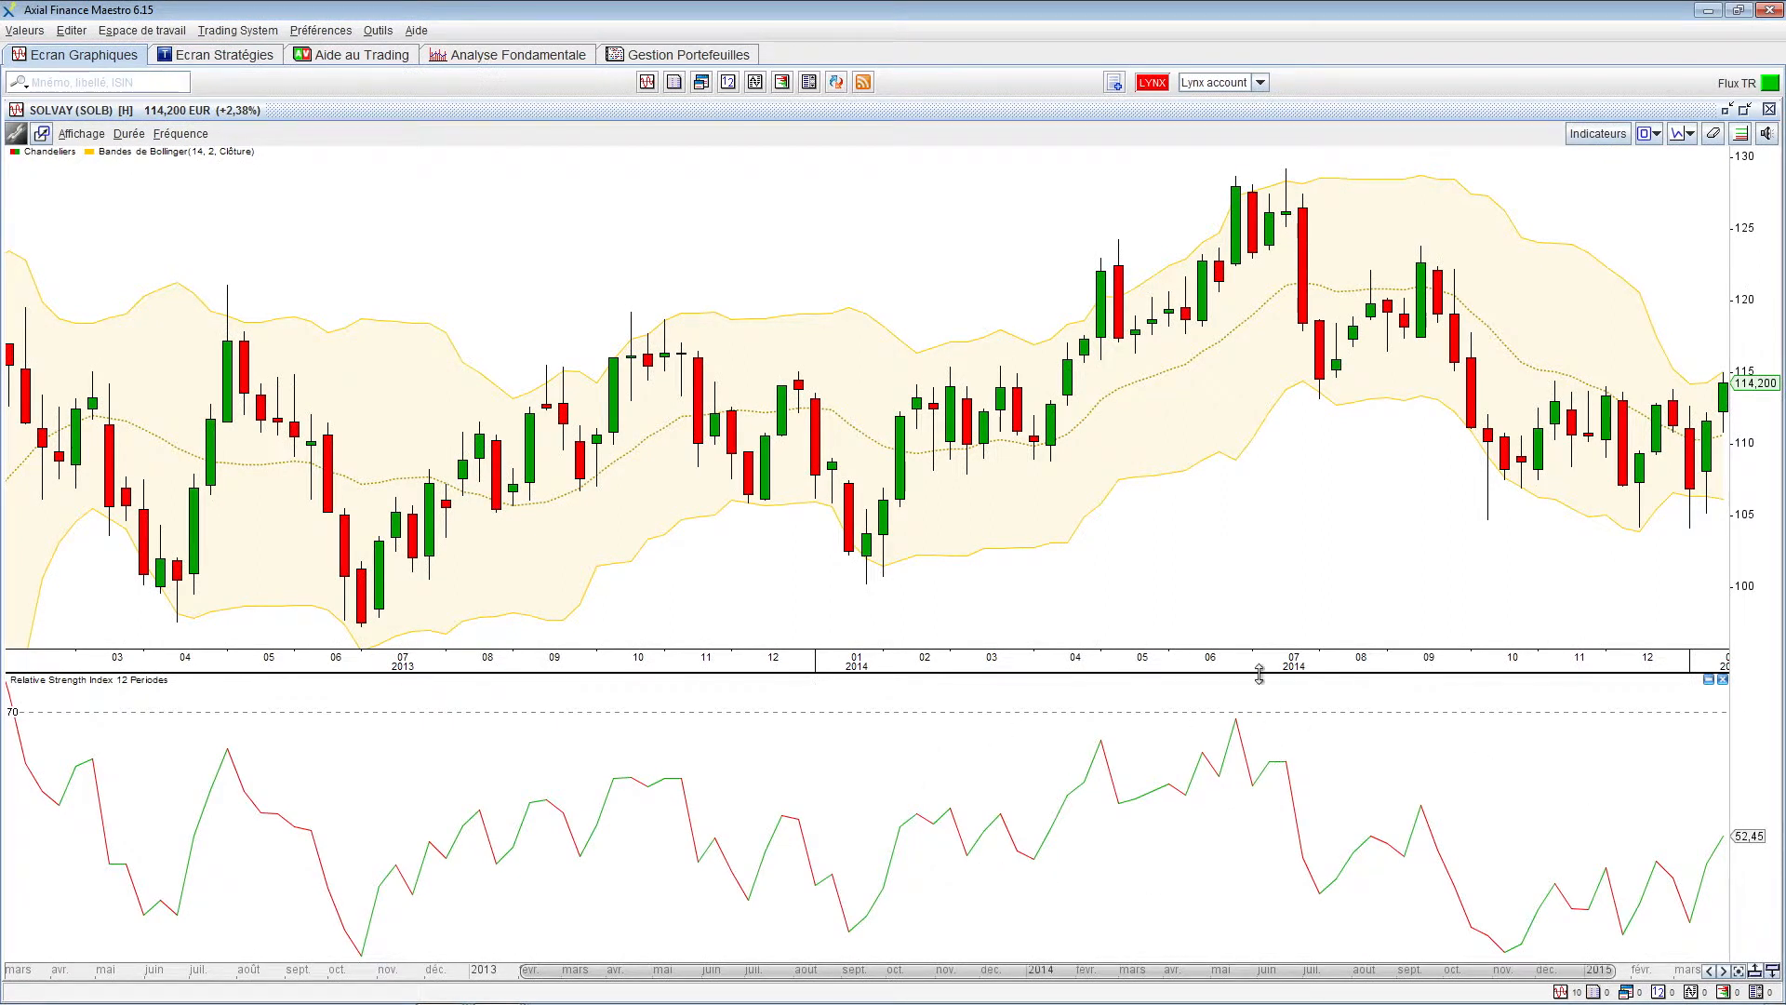
click(1709, 680)
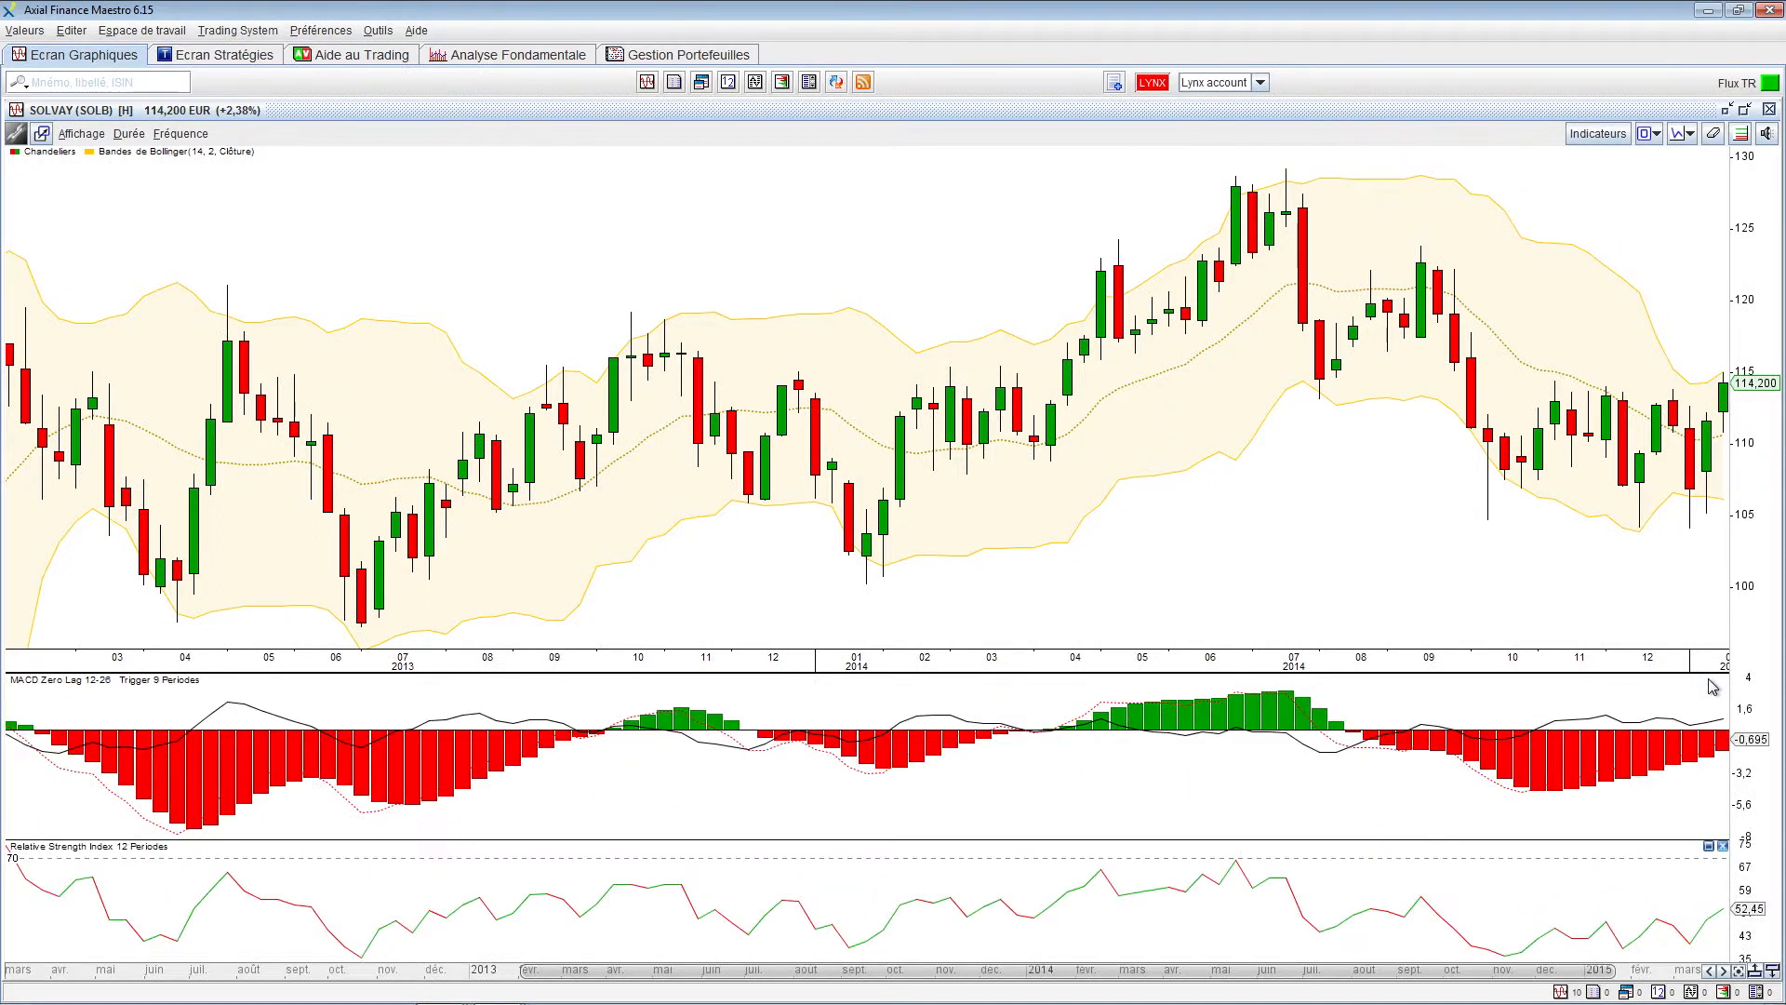
click(1723, 848)
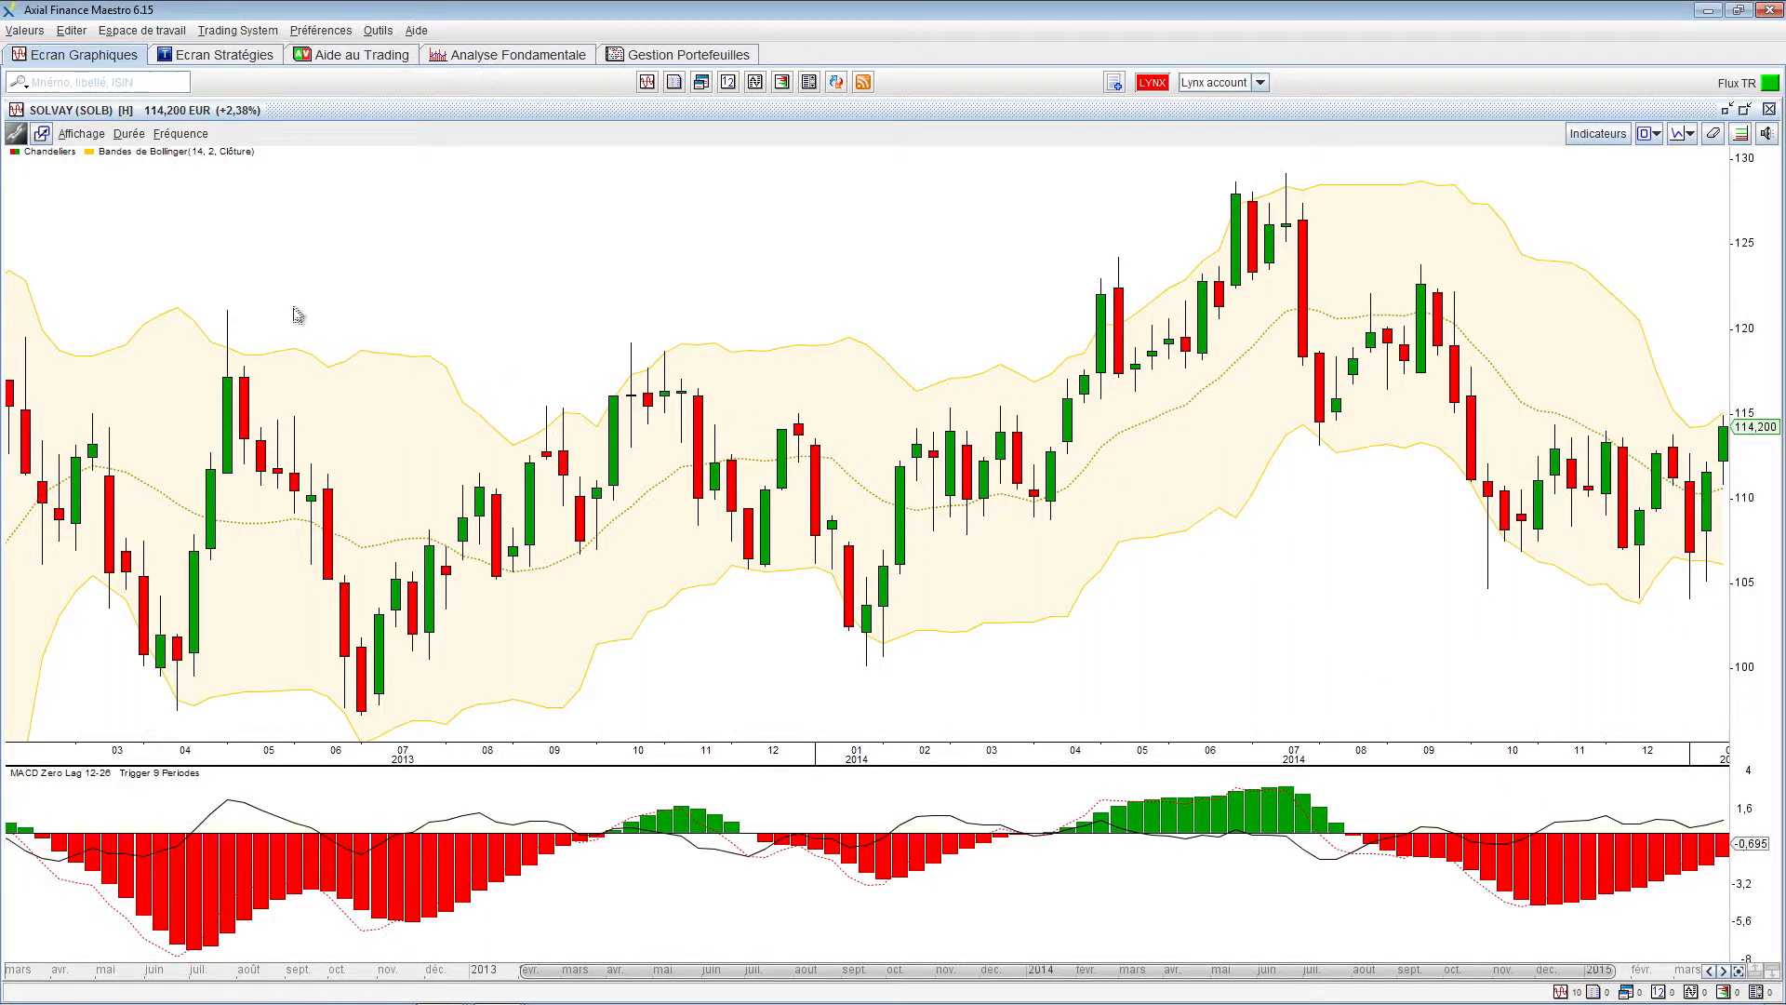
Set the Solvay Bollinger bands to period 20 and 1.4 standard deviations, toggling the middle average off and on
click(165, 161)
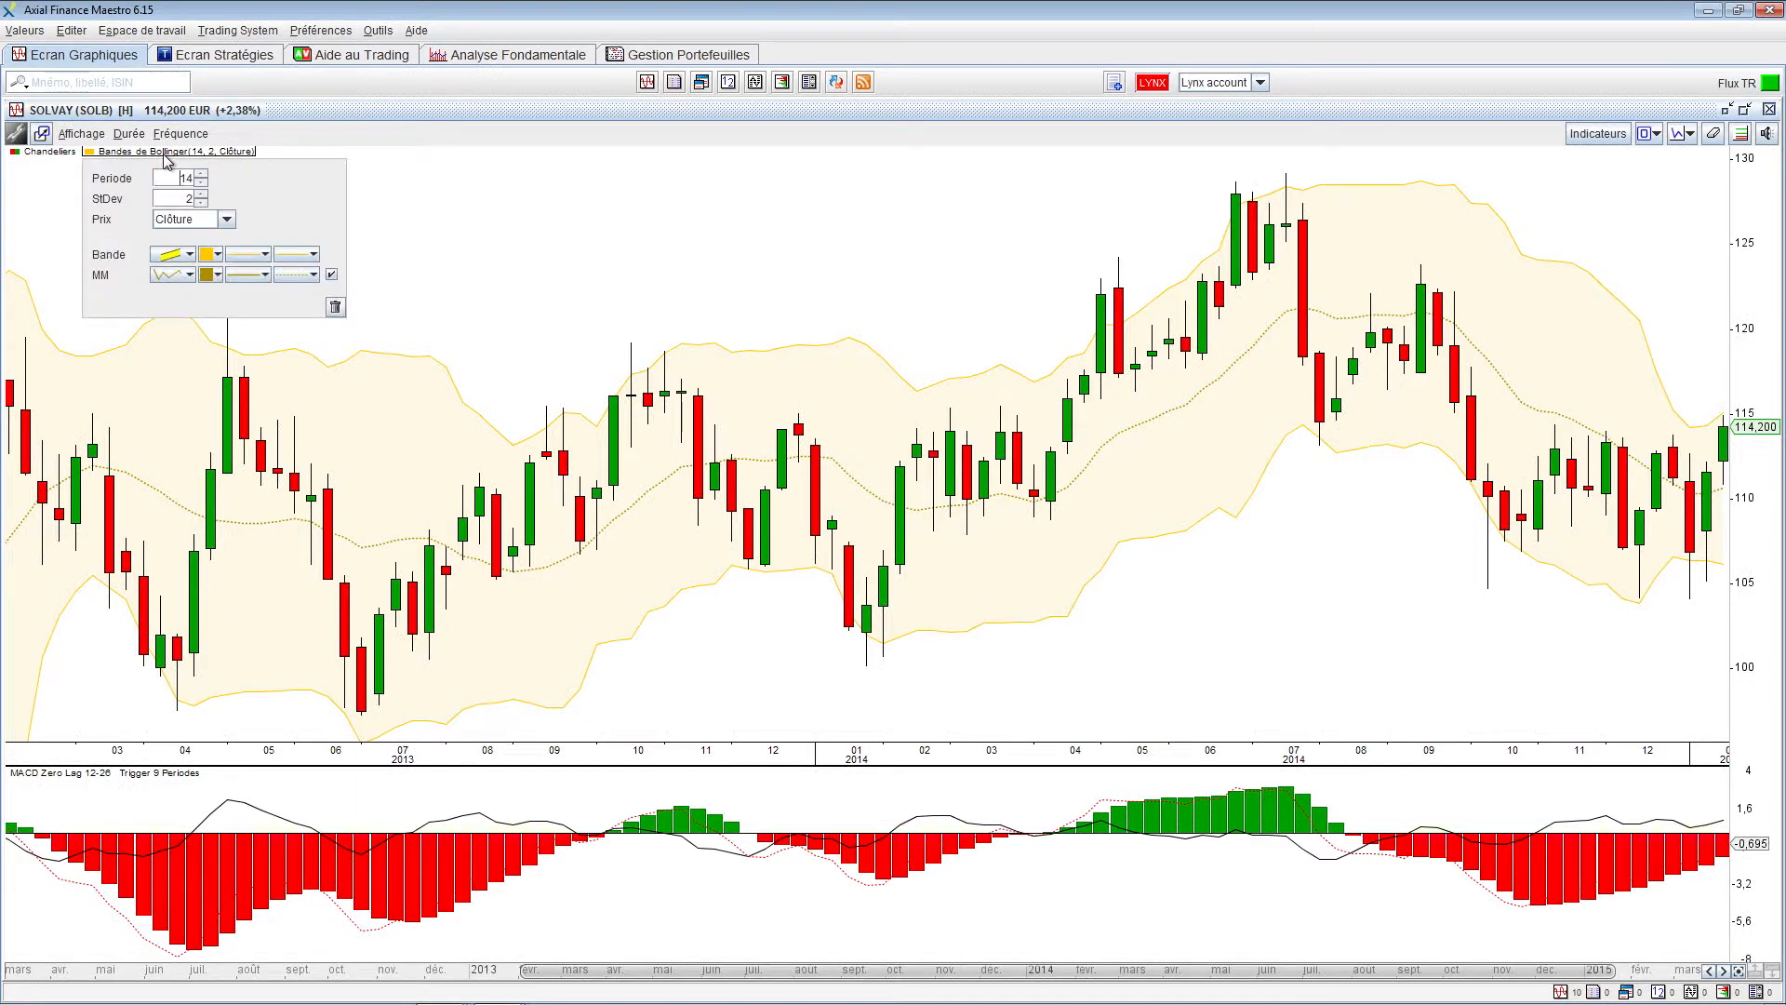
click(201, 174)
click(201, 174)
click(201, 174)
click(201, 174)
click(201, 174)
click(201, 173)
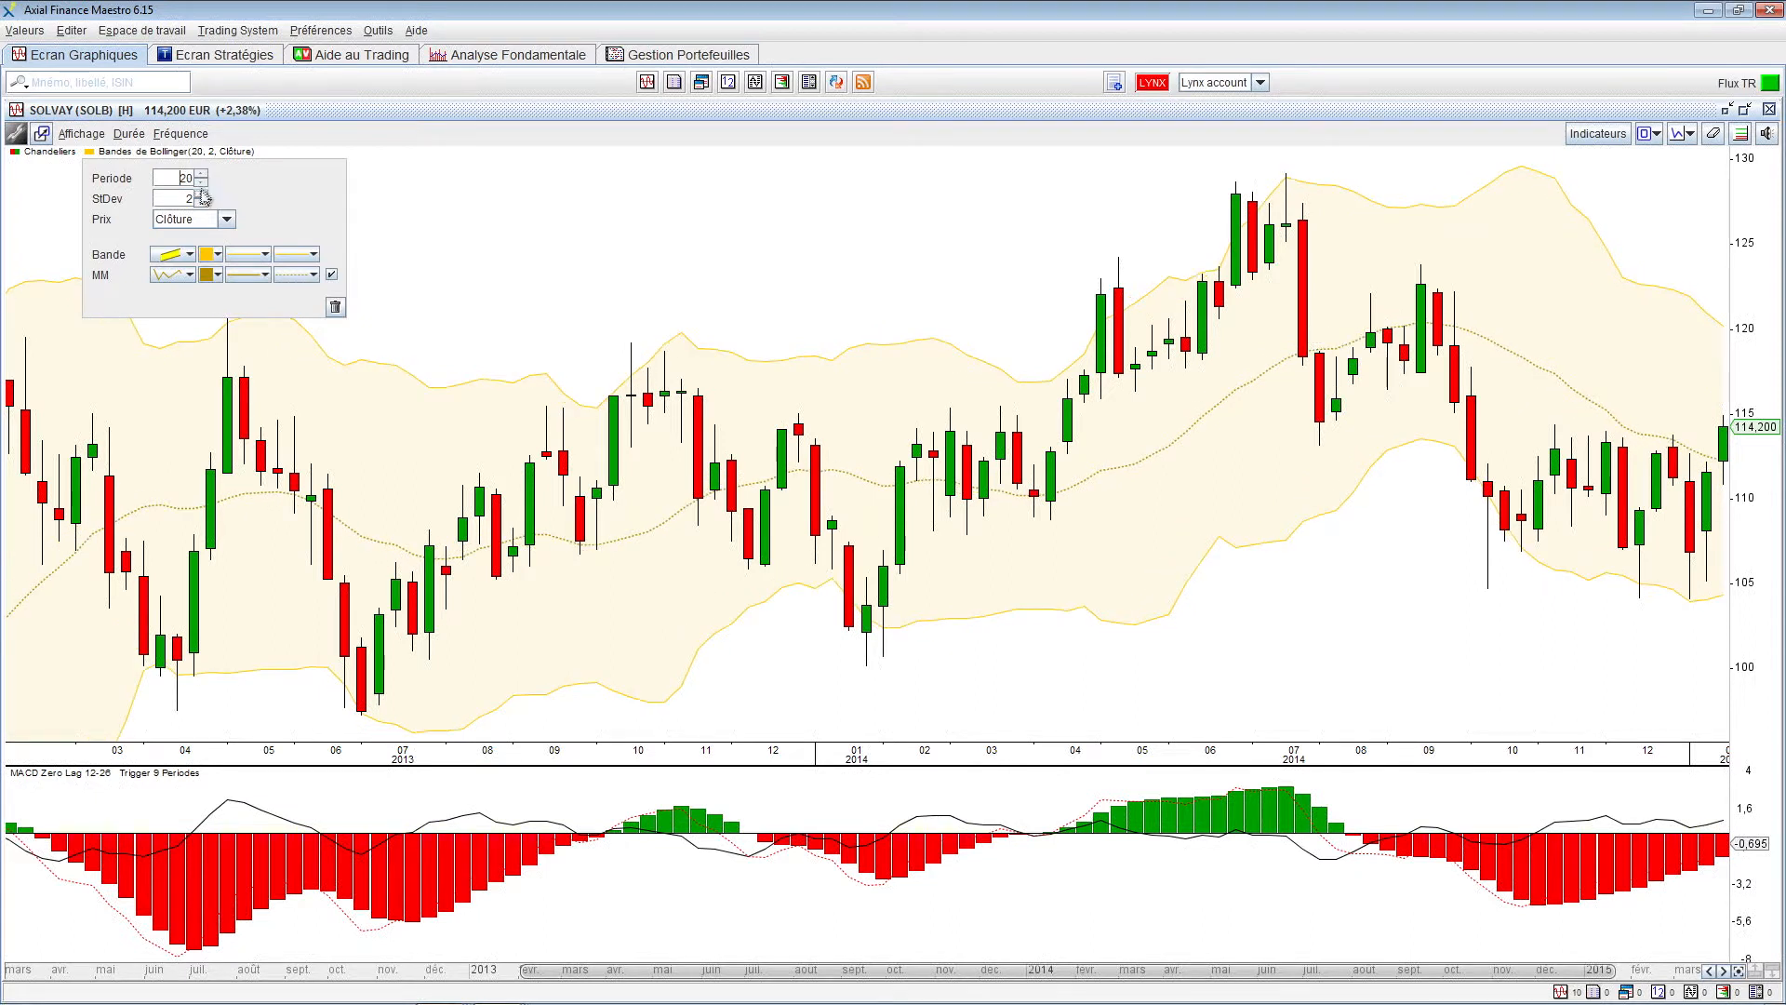
click(201, 203)
click(201, 203)
click(201, 203)
click(201, 203)
click(201, 203)
click(200, 203)
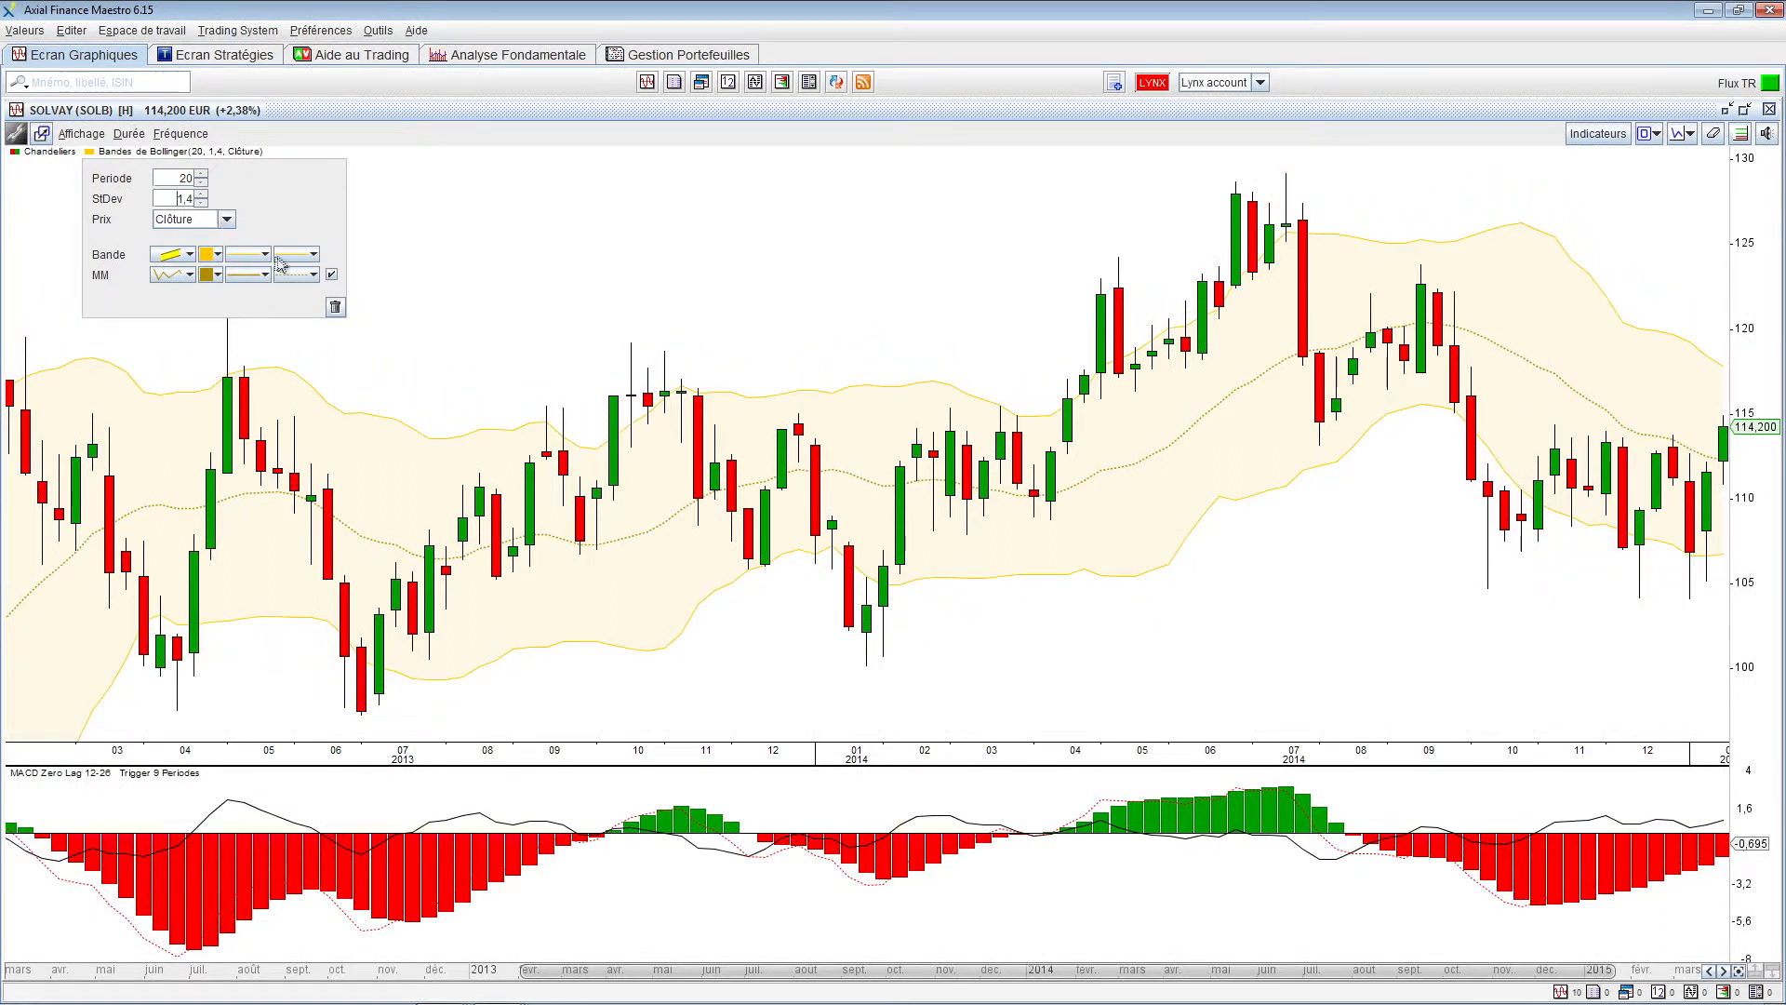
click(331, 276)
click(331, 277)
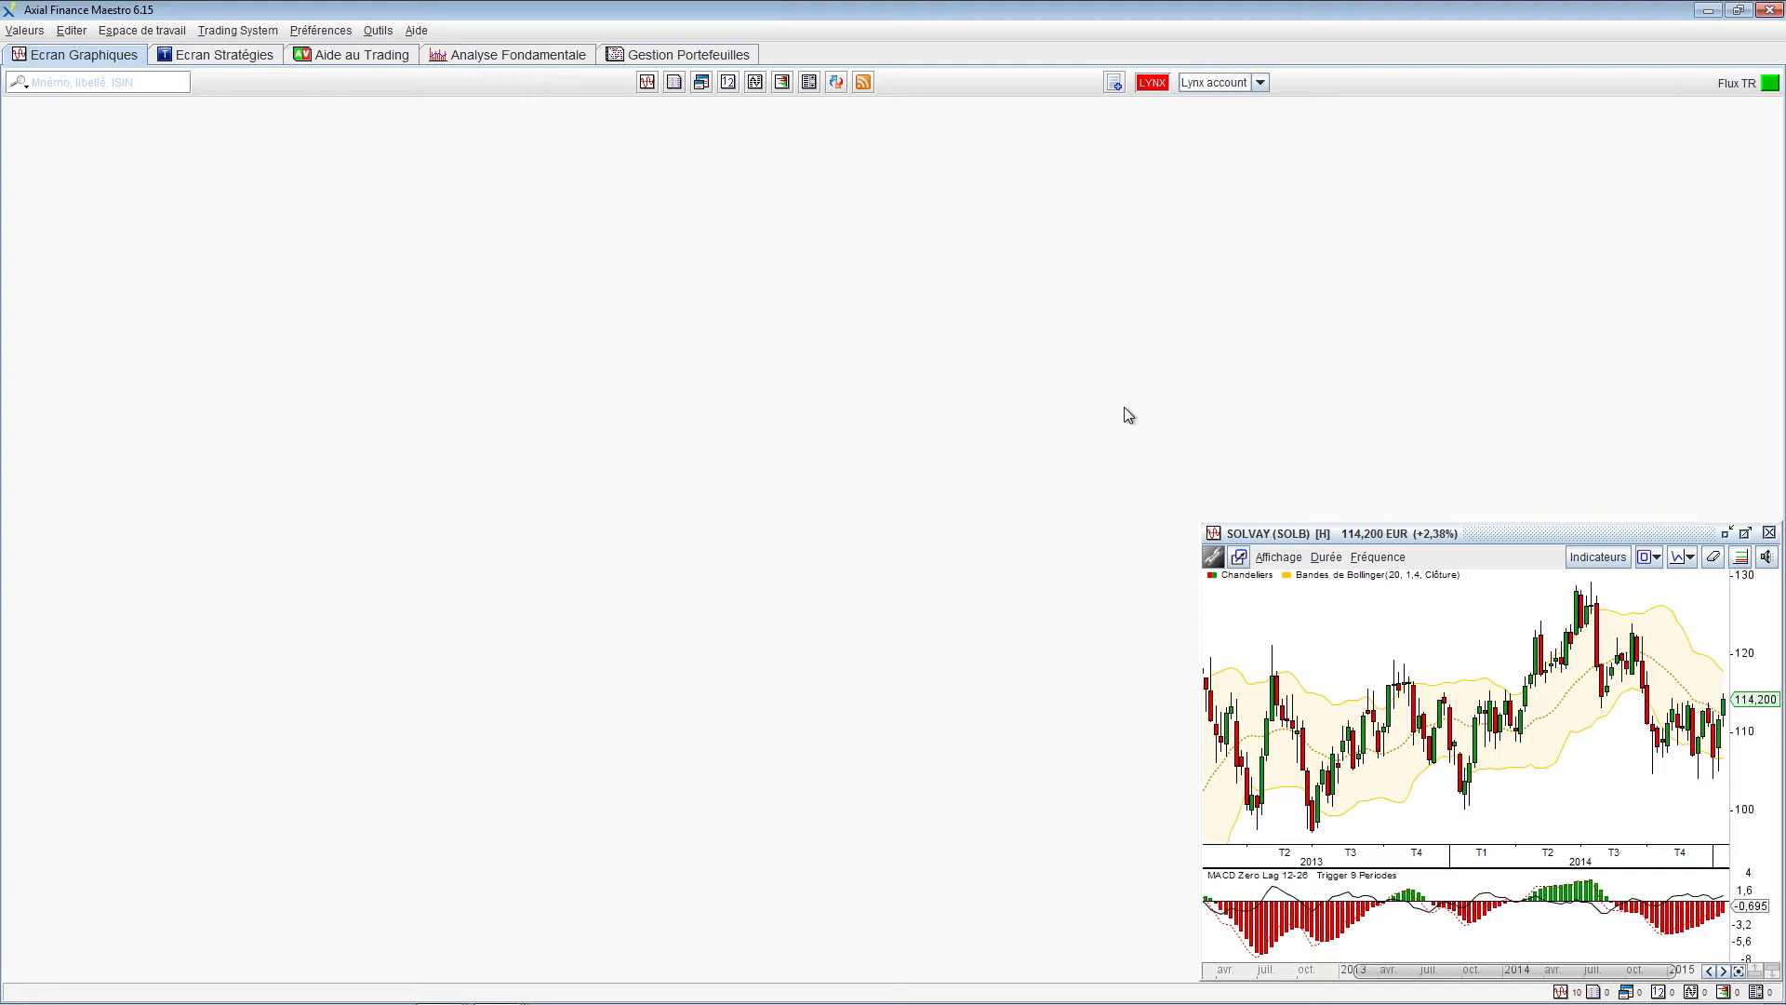
Add Donchian Channels to the default chart preferences and style
click(303, 31)
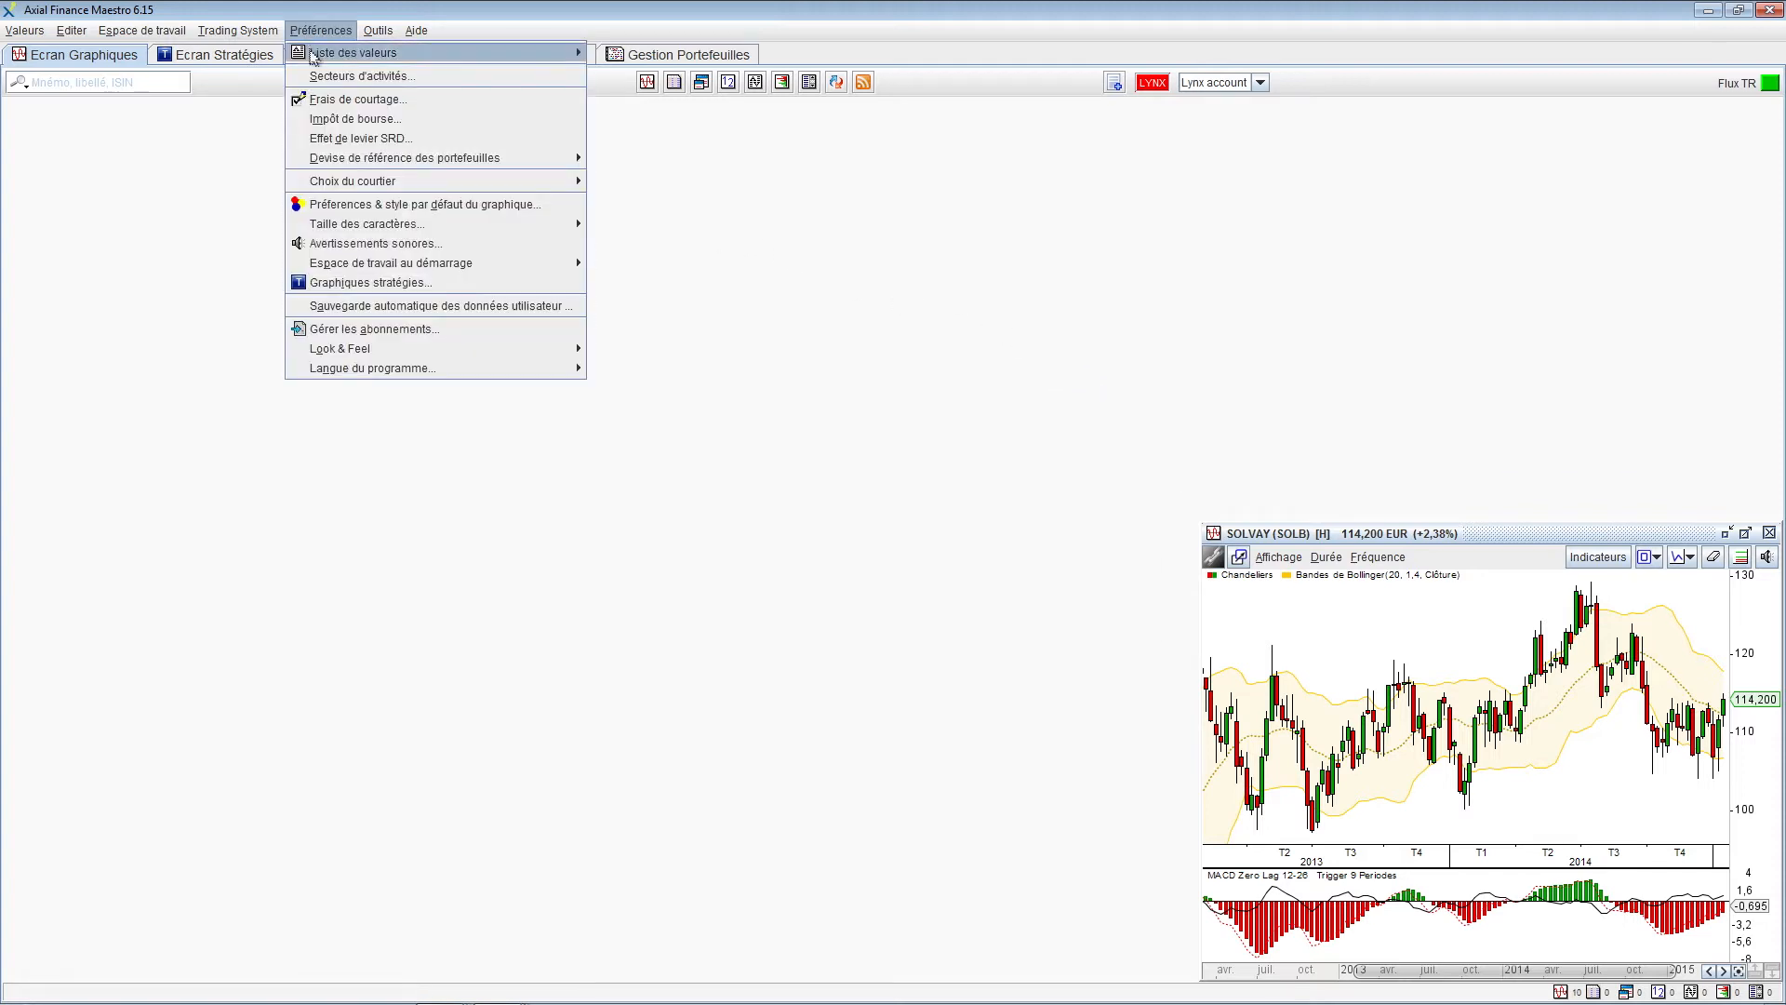
click(357, 210)
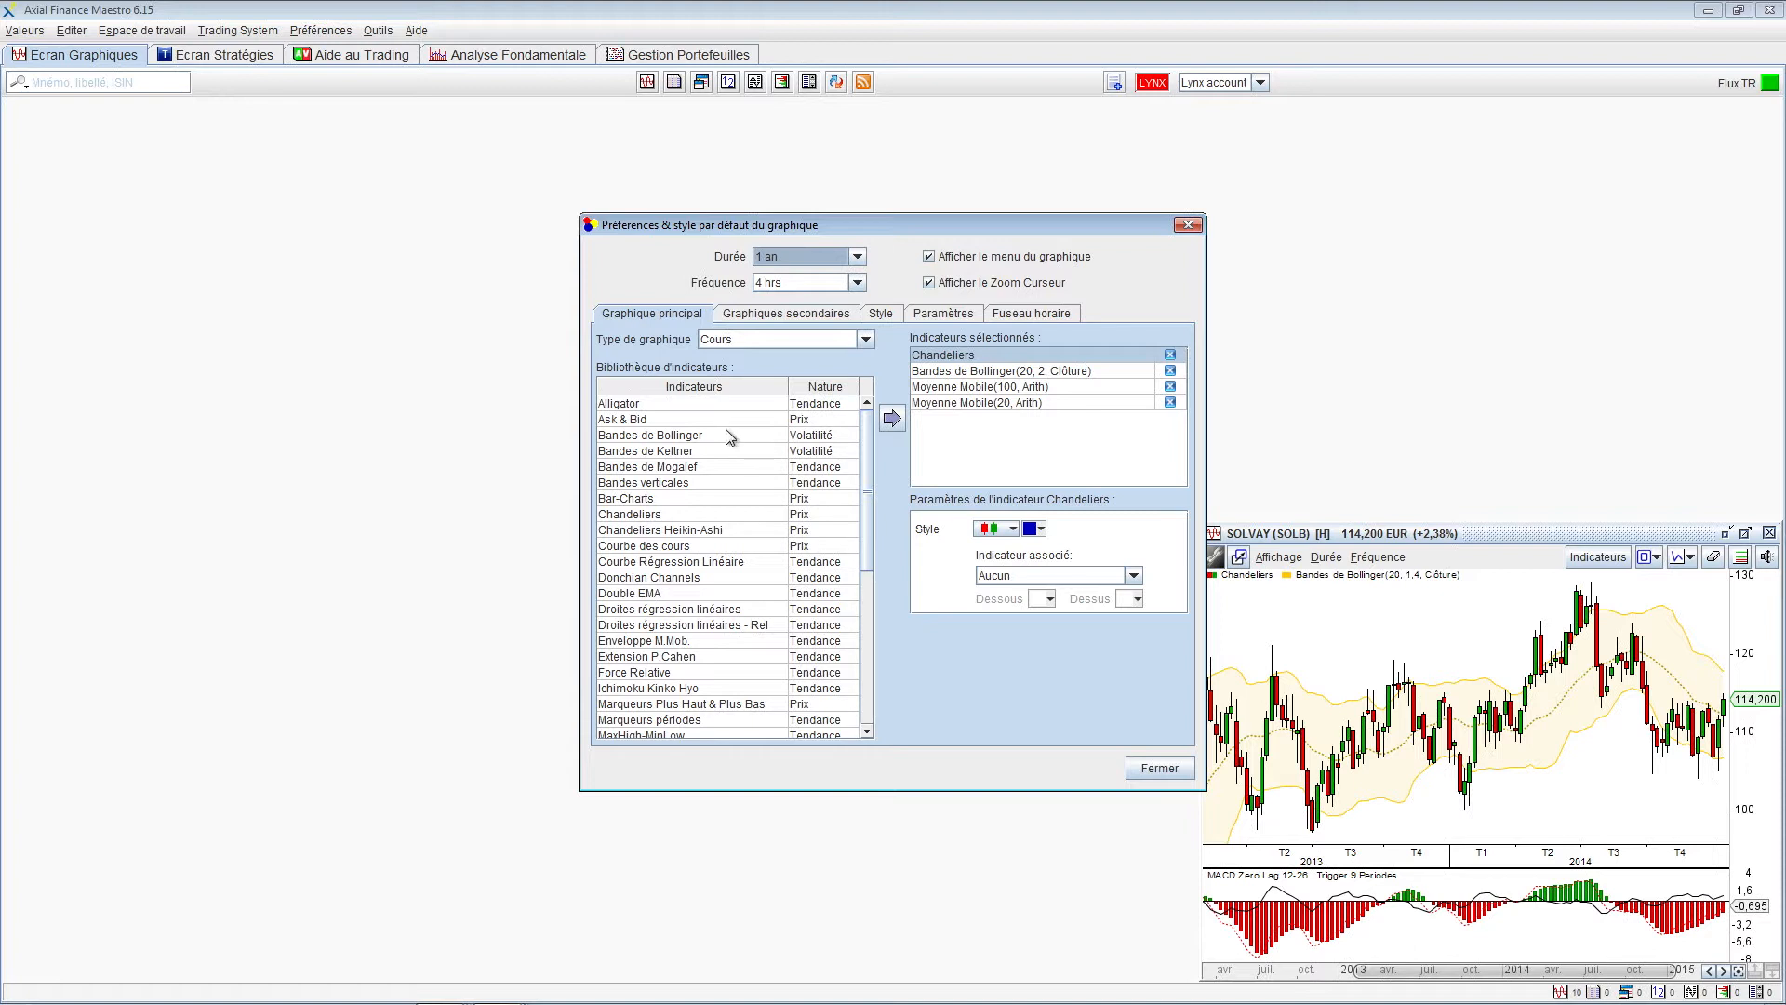
click(676, 577)
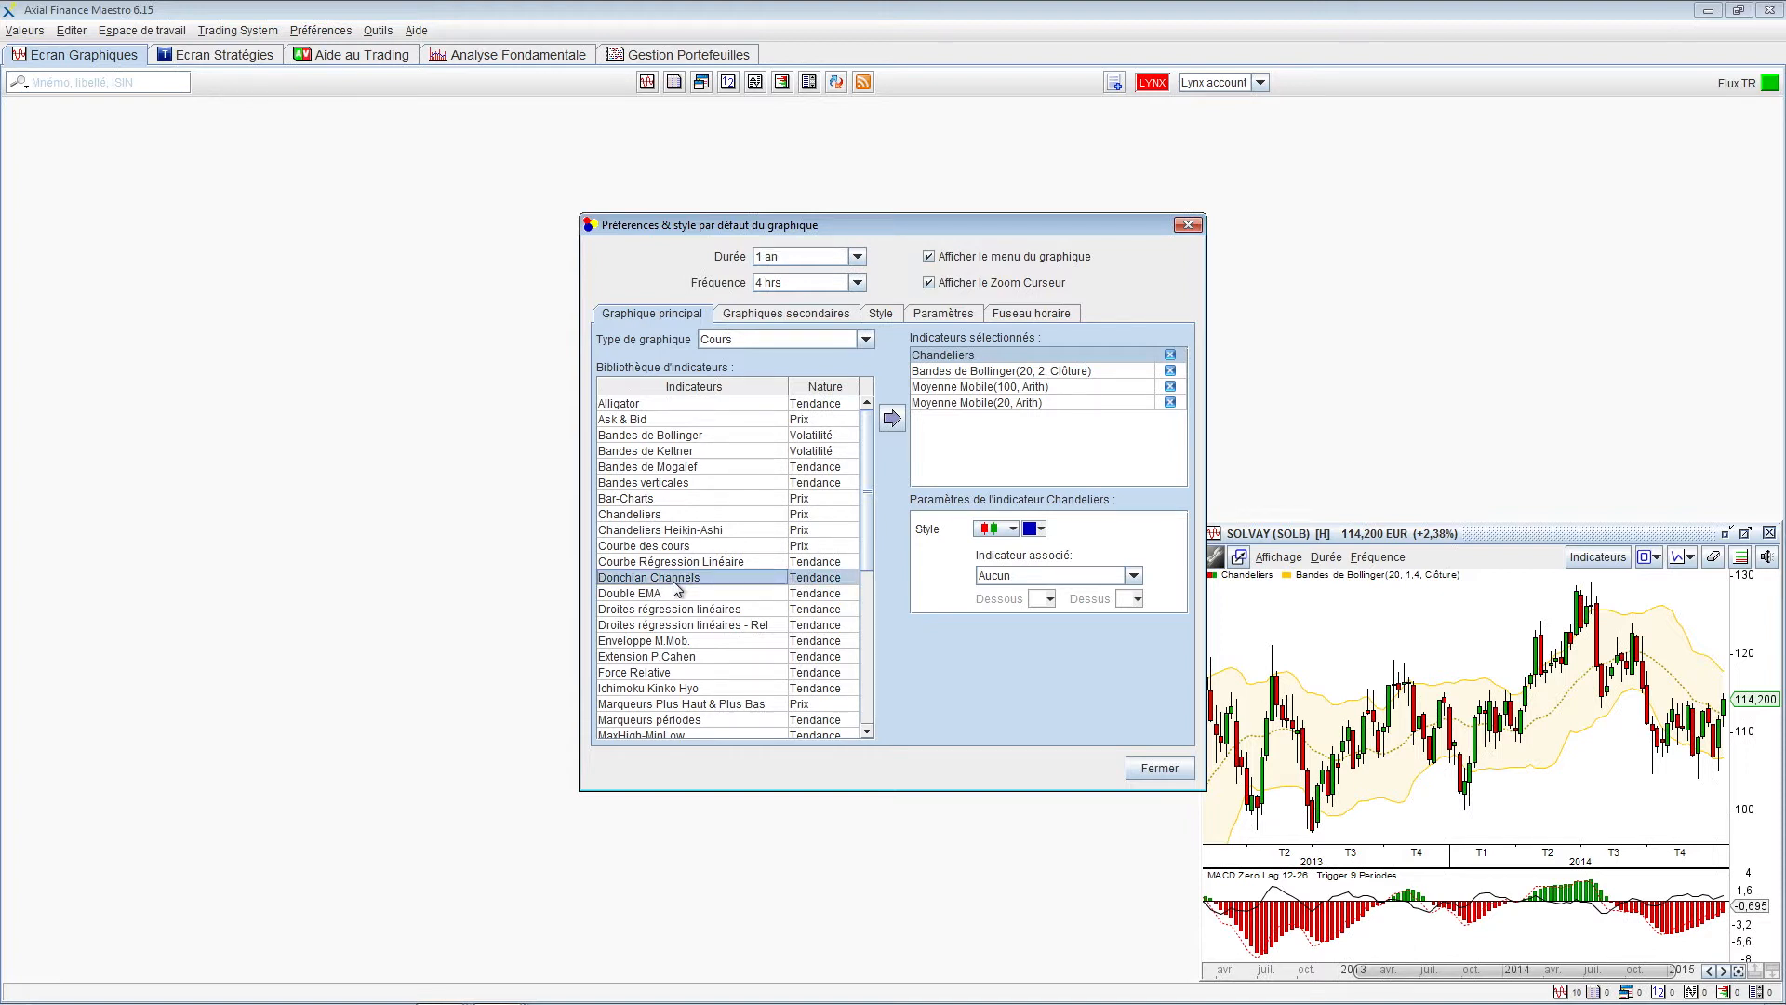
click(892, 419)
Add Accumul. Swing Index to the default secondary panes, then open a new L'OREAL chart
click(761, 316)
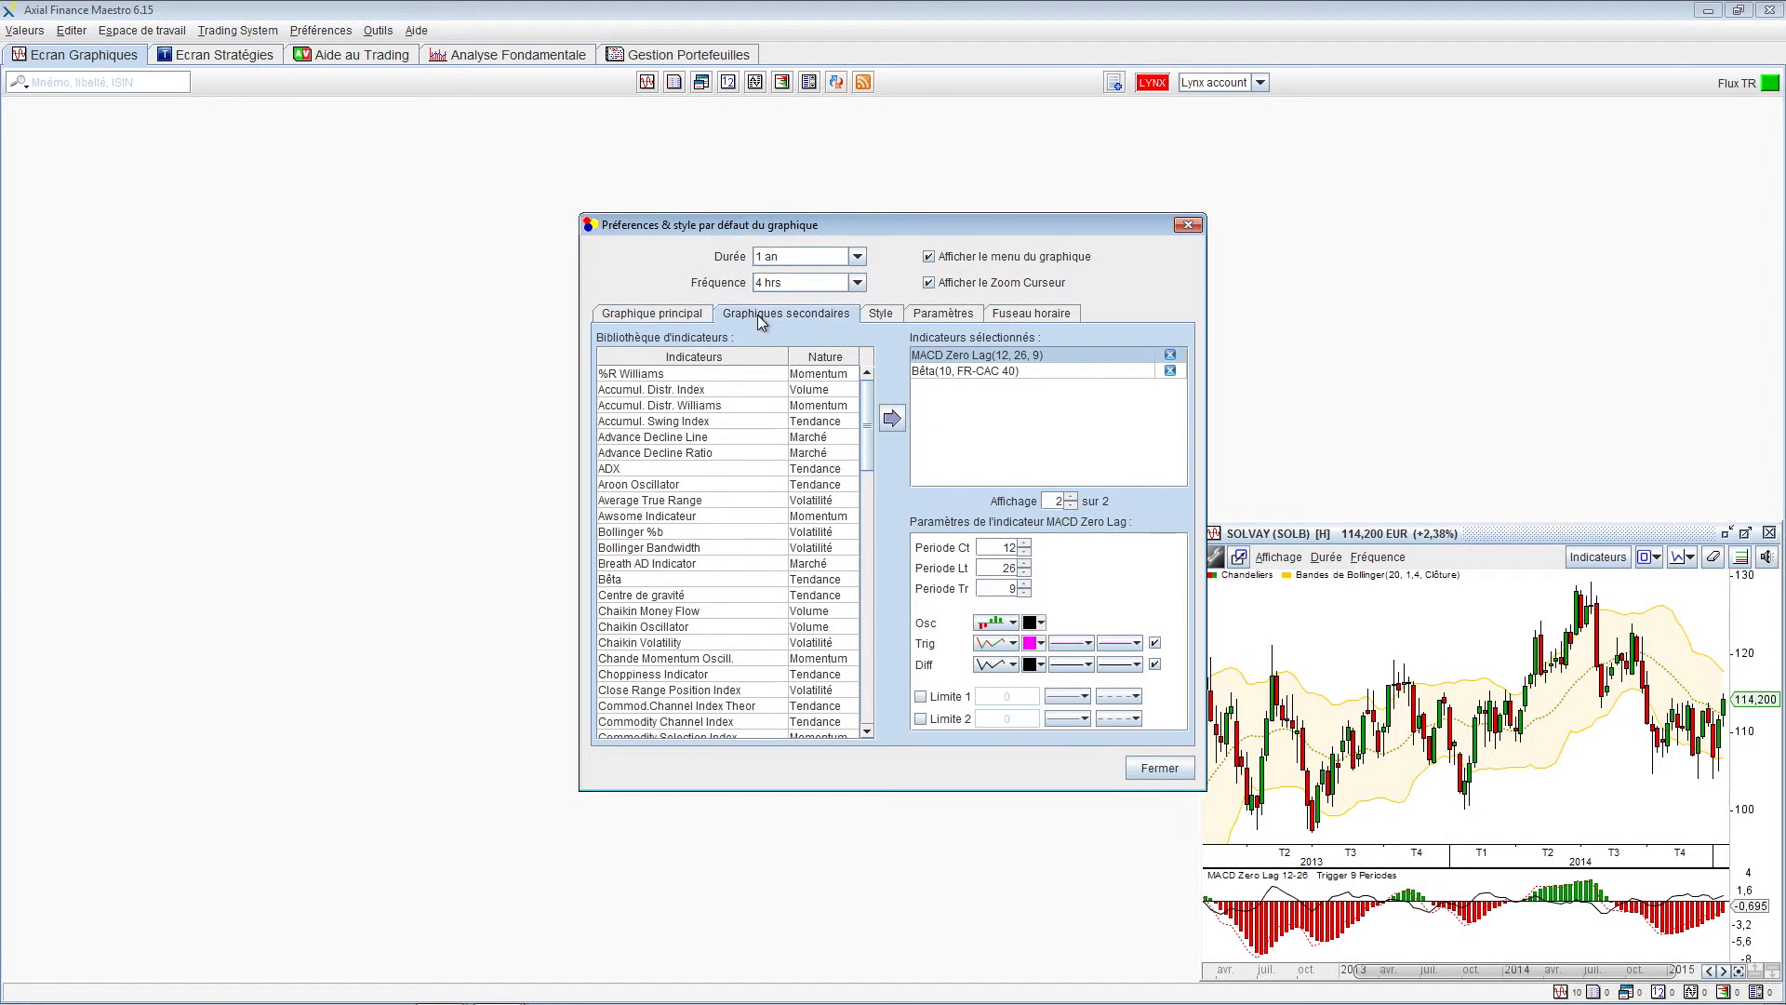
click(663, 422)
click(891, 419)
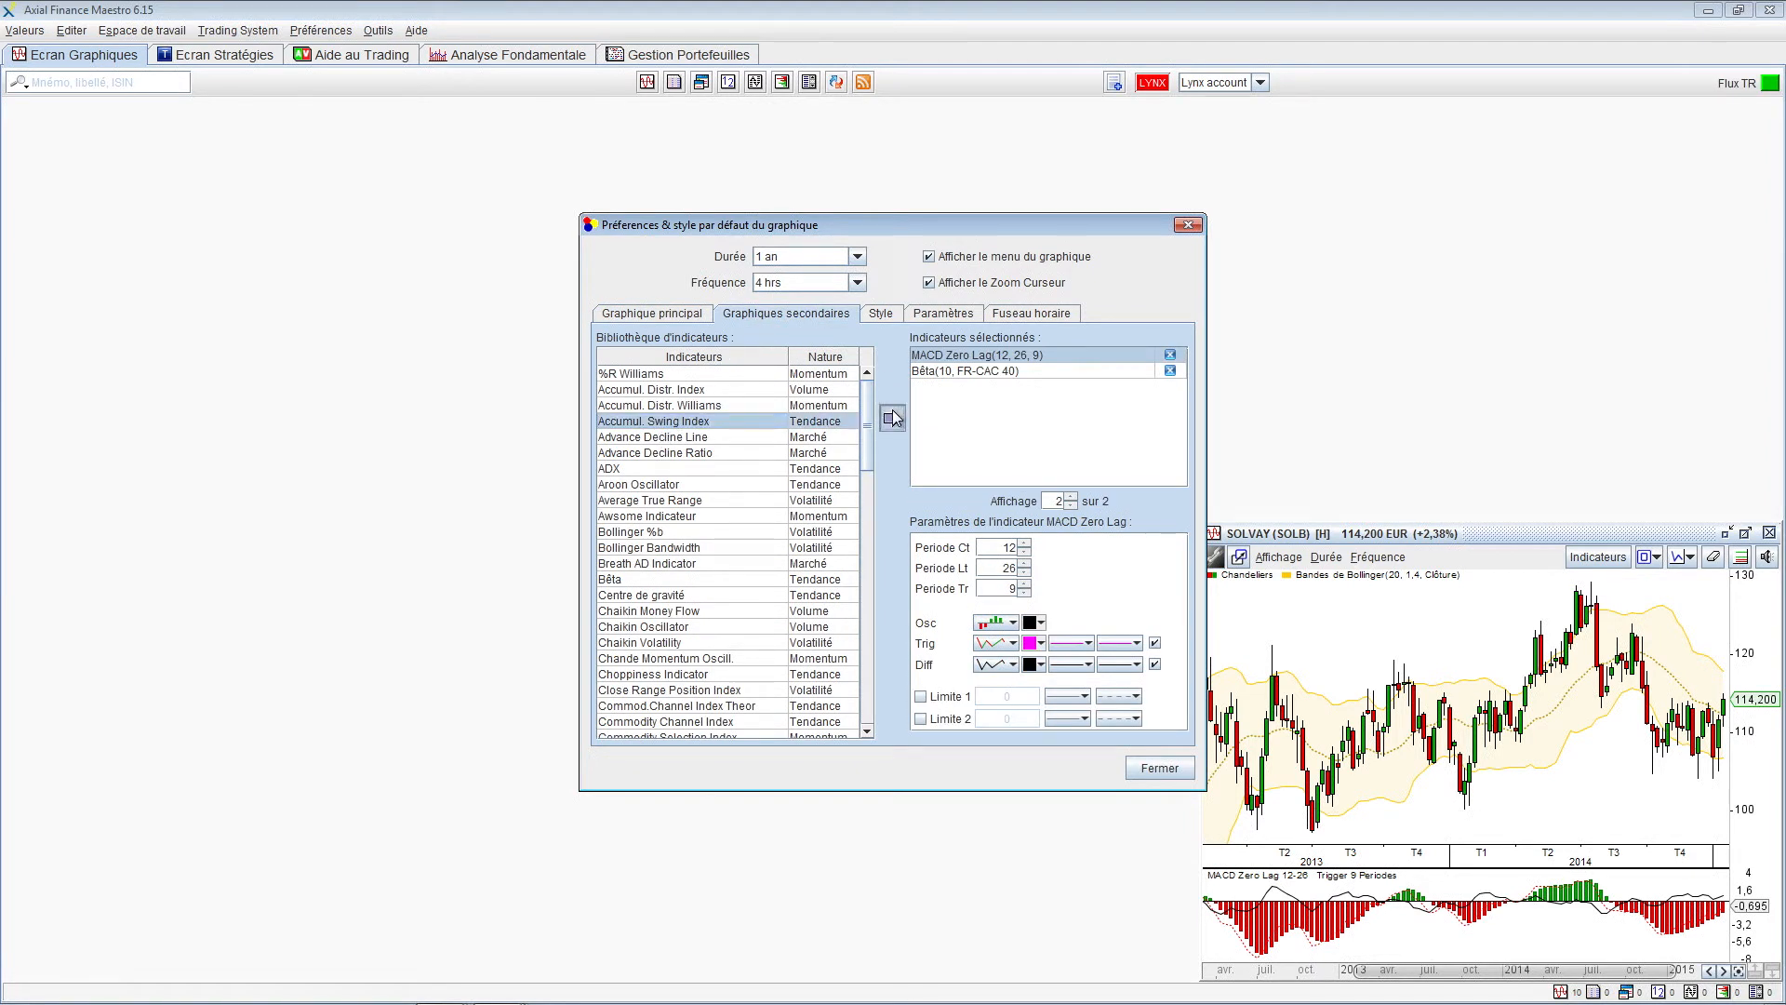
click(1157, 766)
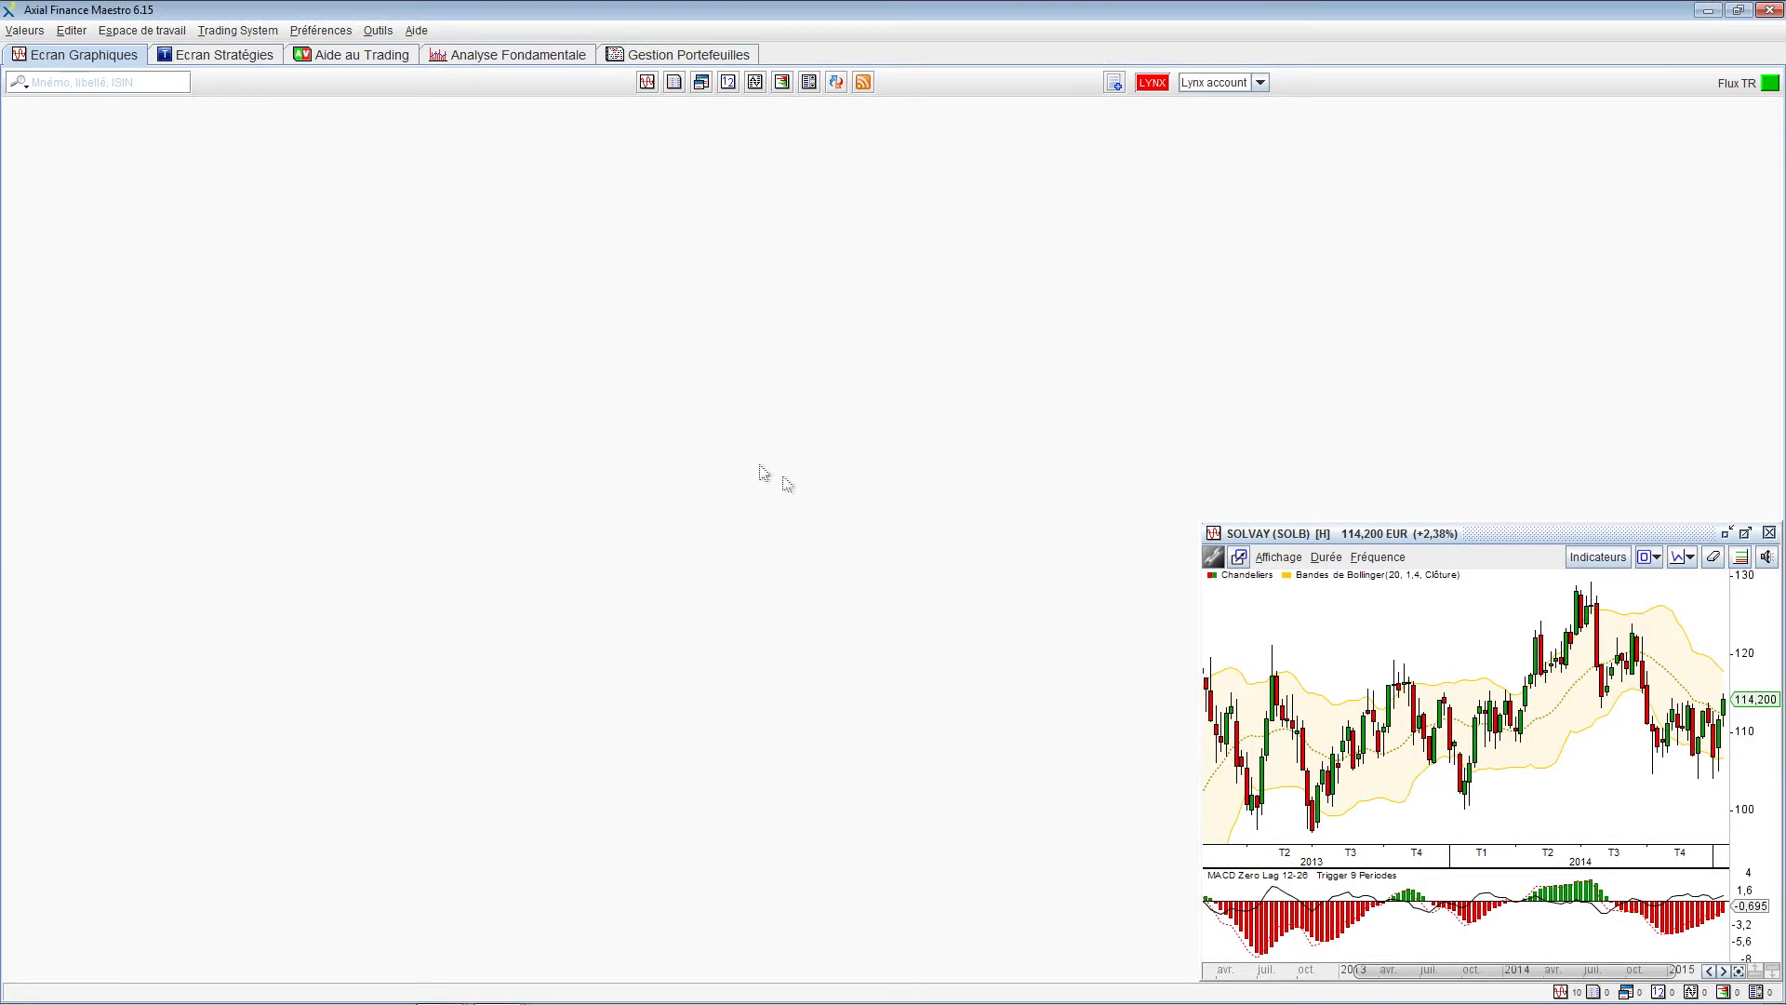
click(647, 83)
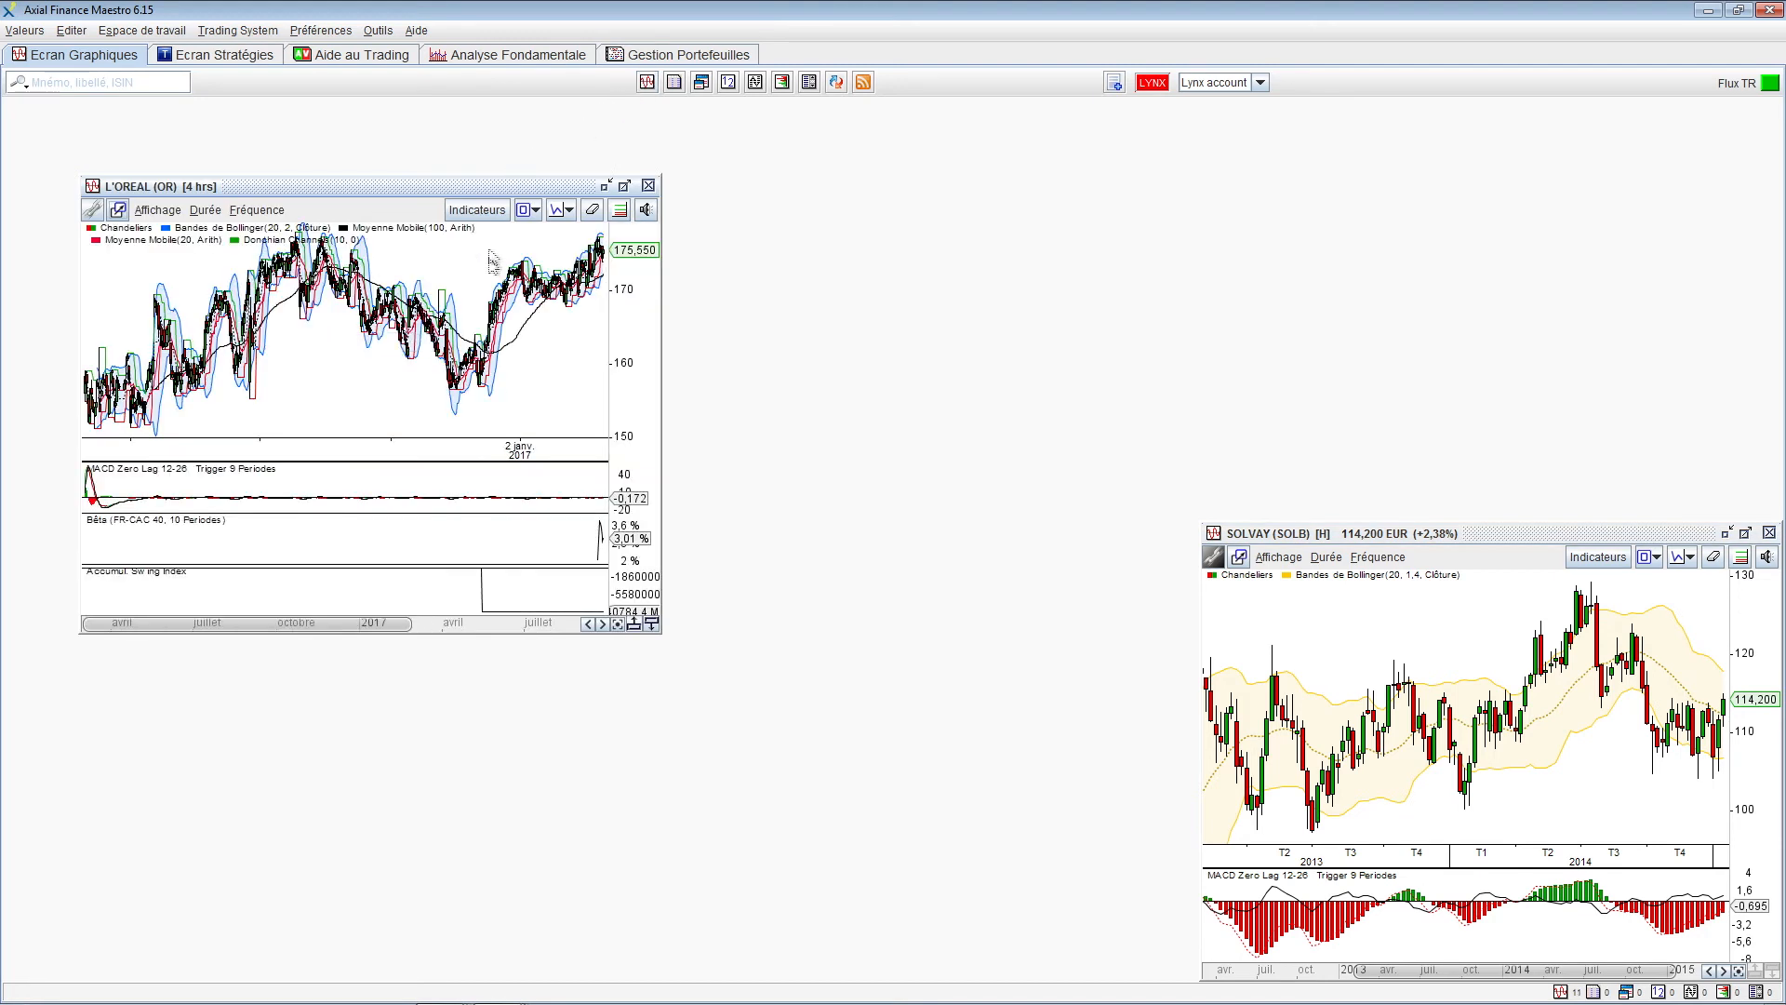